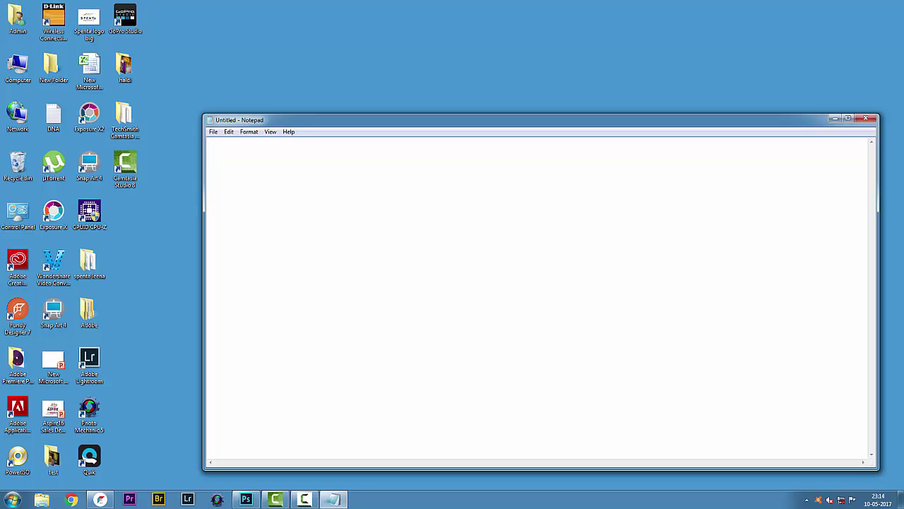
Step: Switch to Fundy Designer and save the album settings under the existing album name
left_click(101, 499)
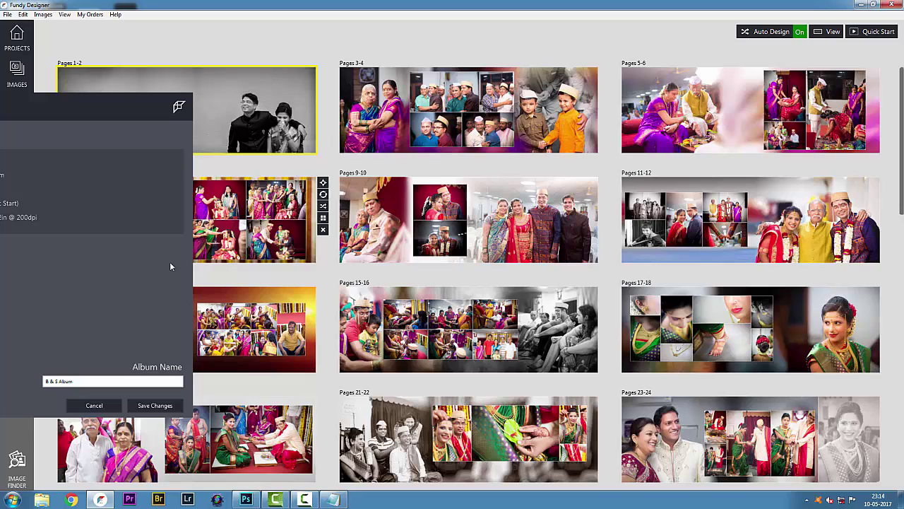
left_click(137, 410)
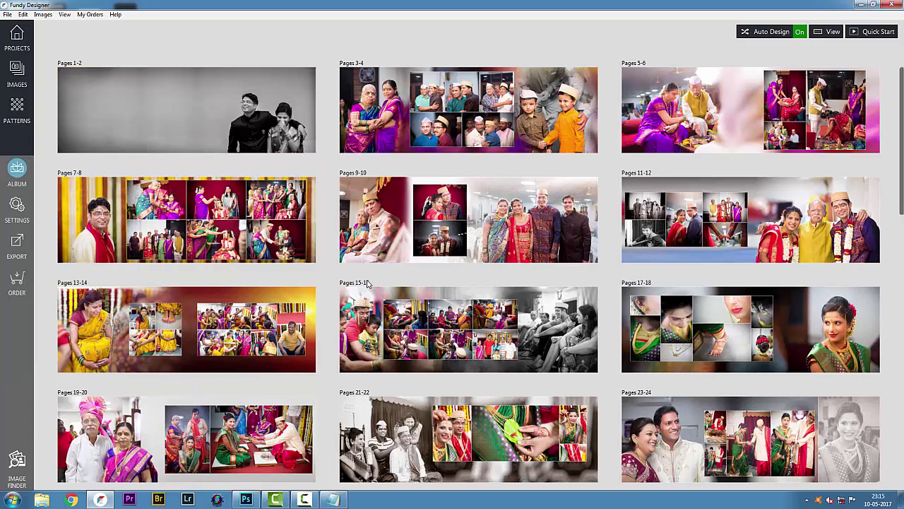
Step: Find and open the Pages 31-32 spread in the album, and hide its cut-zone and safe-zone guides
mouse_move(346, 322)
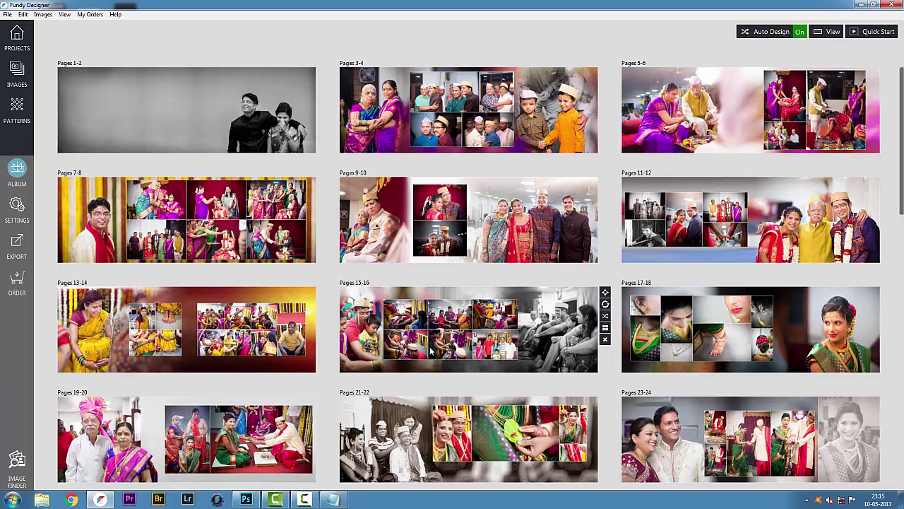
scroll(451, 347, "down", 3)
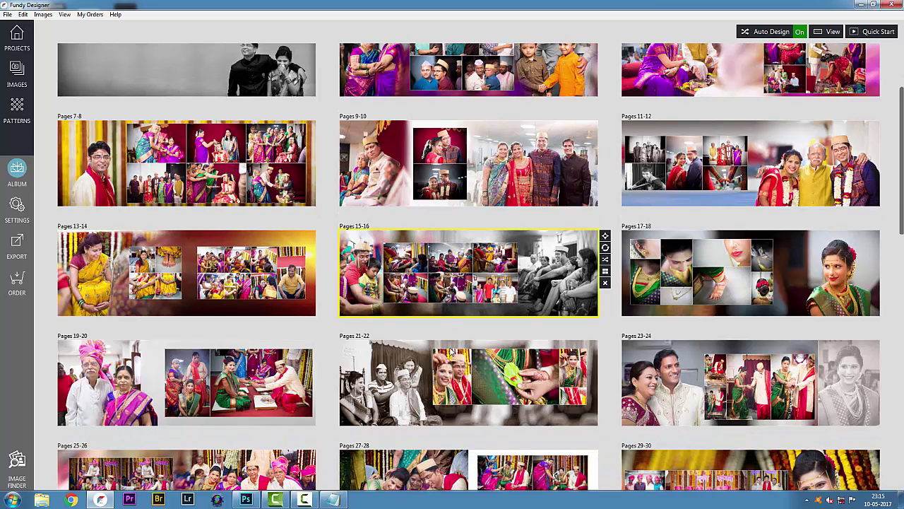
scroll(451, 350, "down", 5)
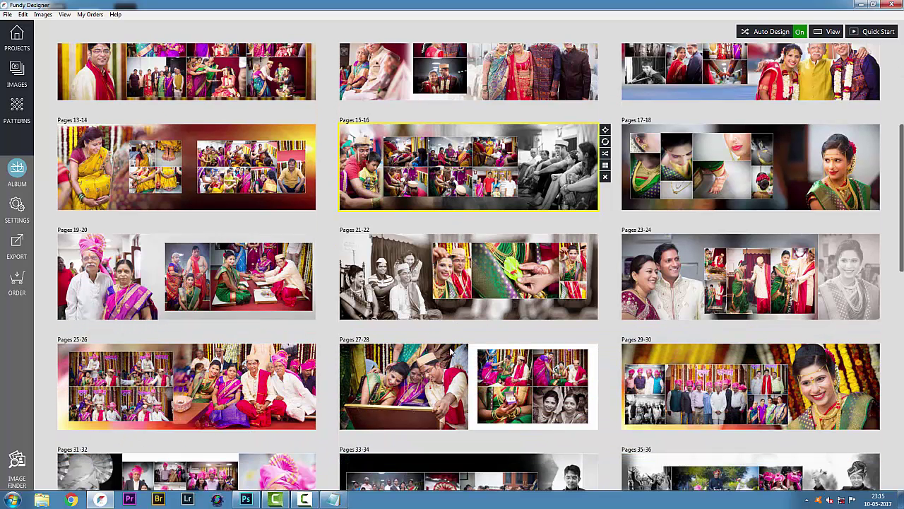
scroll(451, 351, "down", 3)
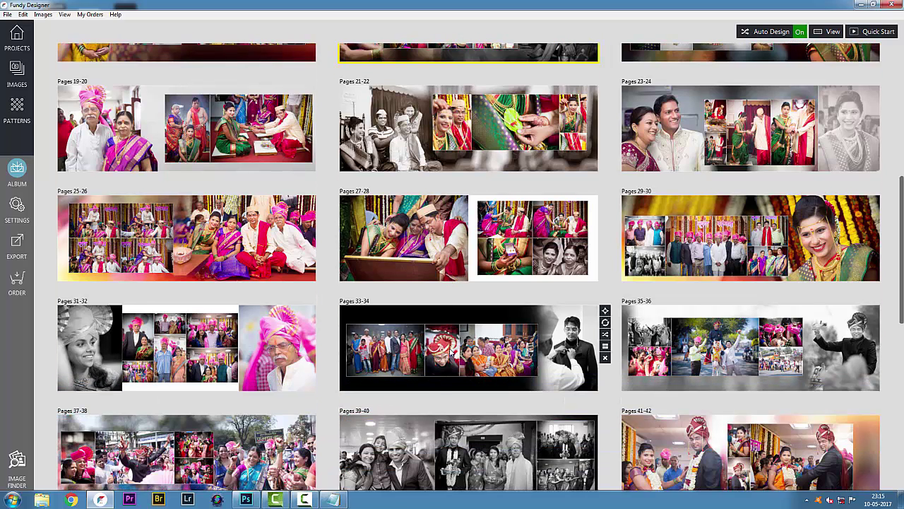
double_click(169, 332)
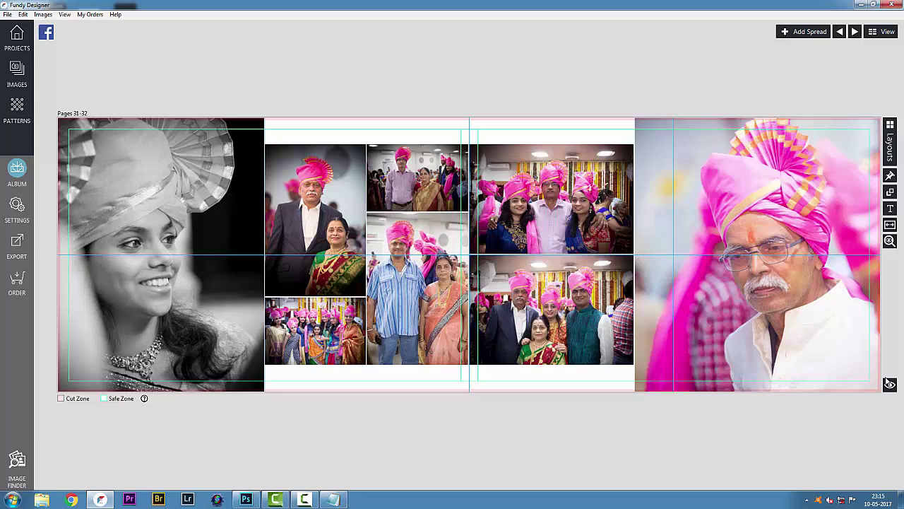
left_click(889, 383)
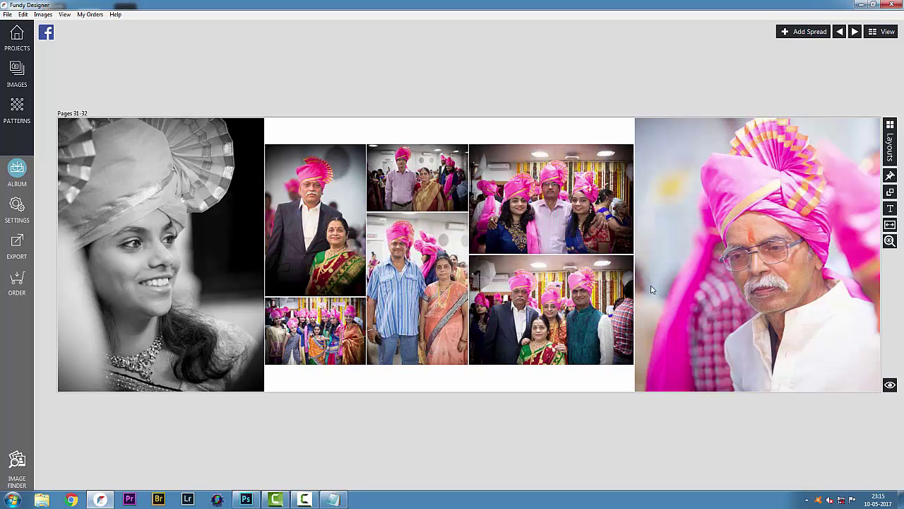
Step: Send the spread's two large portraits, the man in the pink turban and the black-and-white woman, to Photoshop for editing
left_click(746, 268)
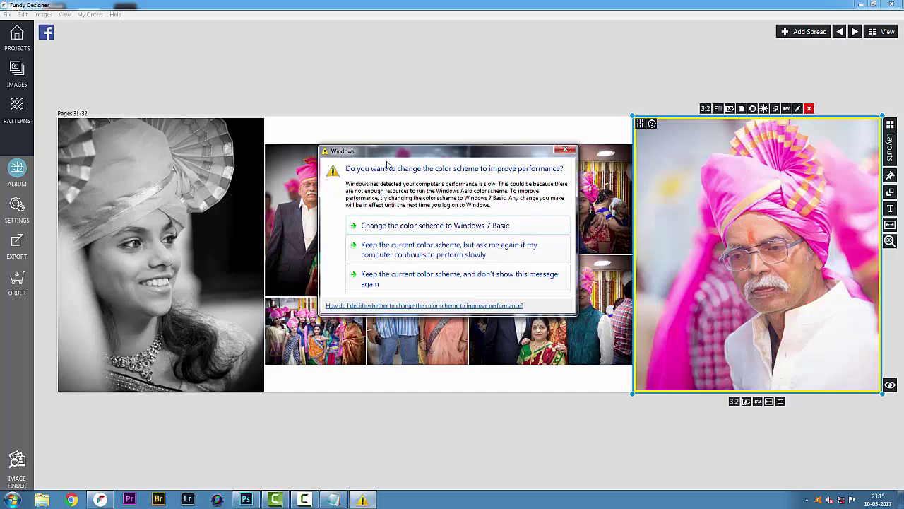
left_click(565, 150)
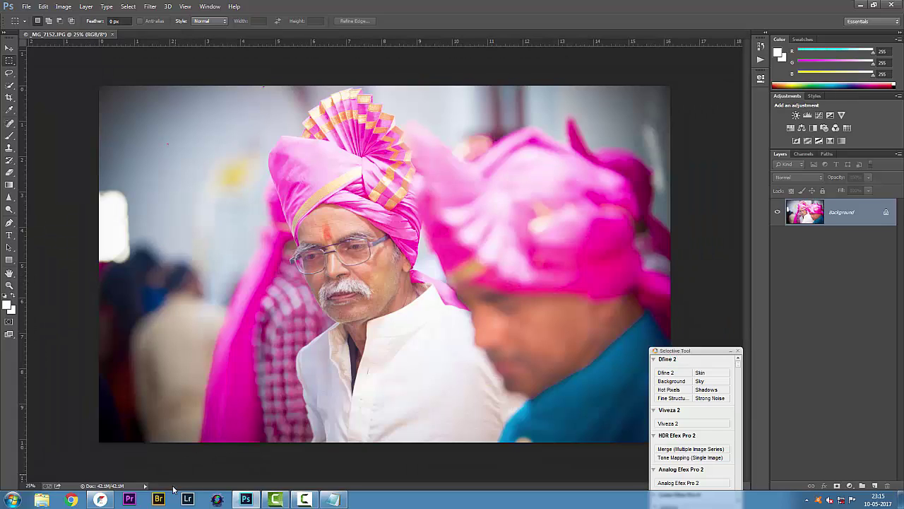
left_click(101, 499)
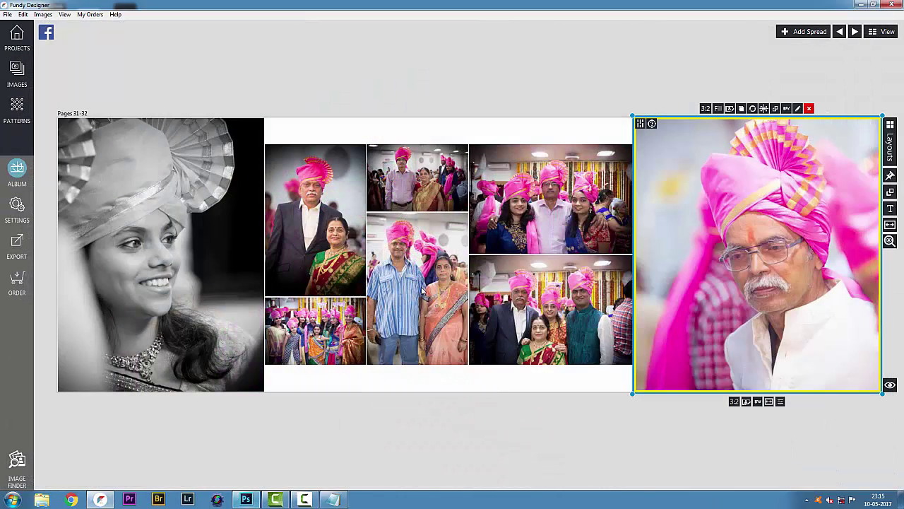
left_click(169, 266)
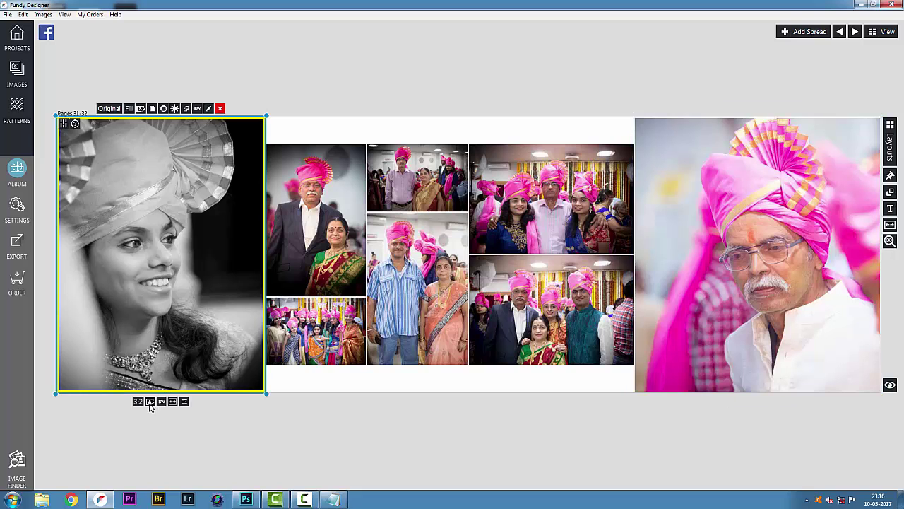
left_click(150, 402)
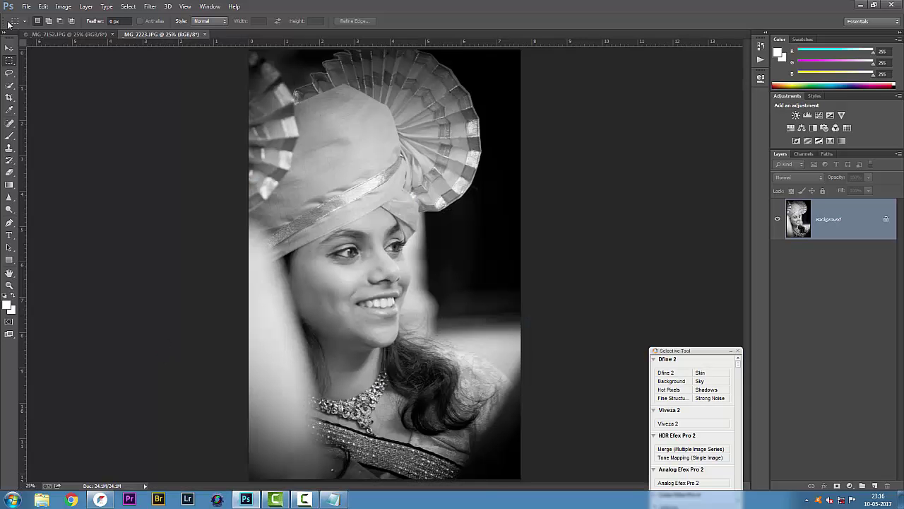
Step: Create a blank 36 × 12 inch RGB document at 200 pixels/inch with a white background
left_click(26, 7)
left_click(36, 16)
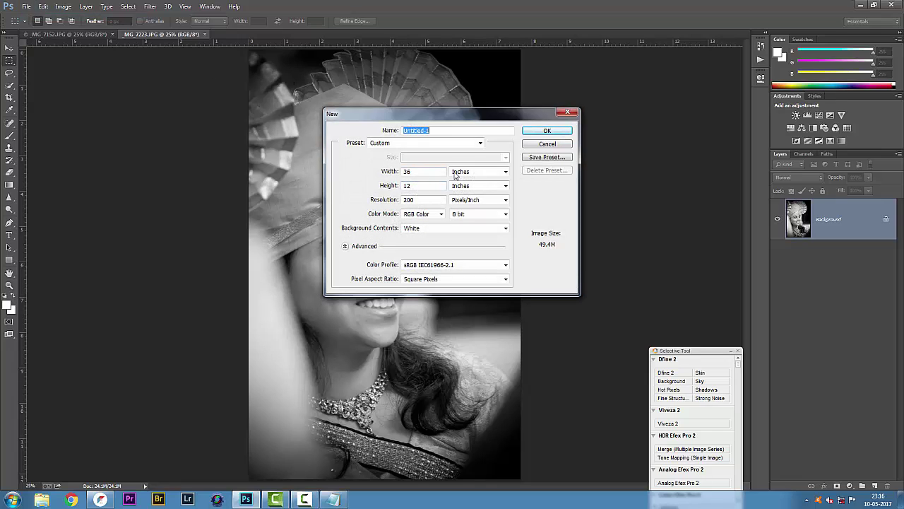
left_click(534, 132)
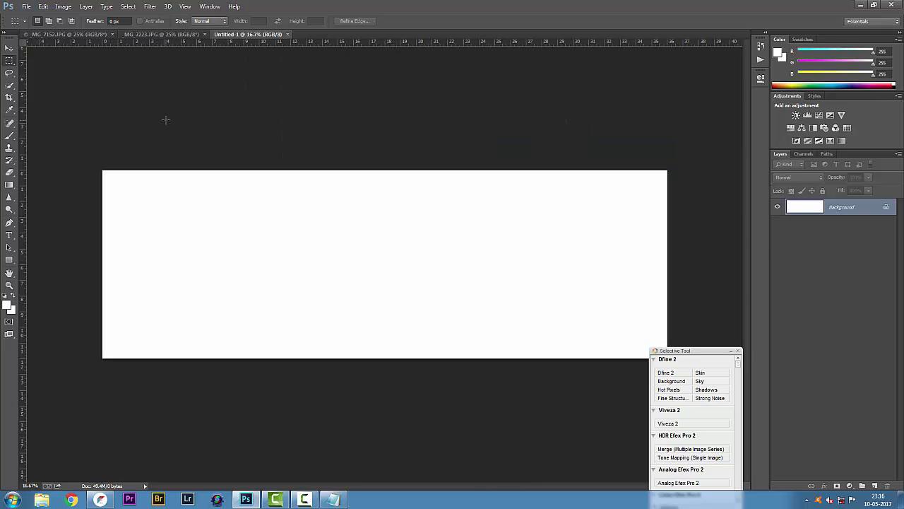
Step: Copy the black-and-white portrait to the left end of the blank document and scale it down to the canvas height
left_click(160, 35)
key("v")
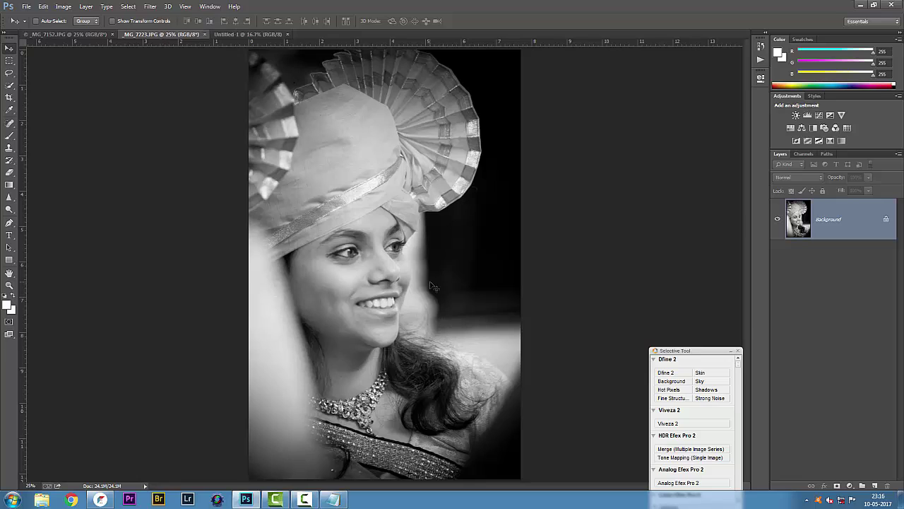
left_click_drag(351, 210, 183, 288)
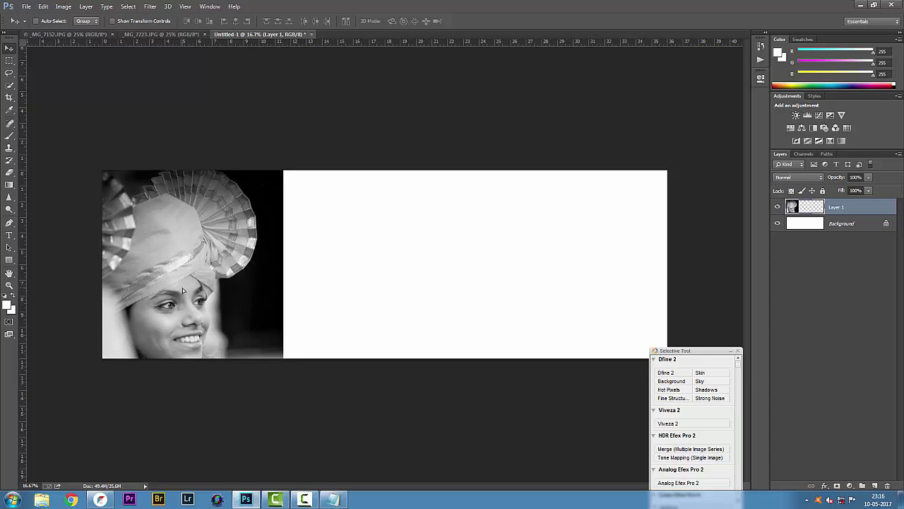
key("ctrl+t")
left_click_drag(282, 455, 250, 347)
key("Return")
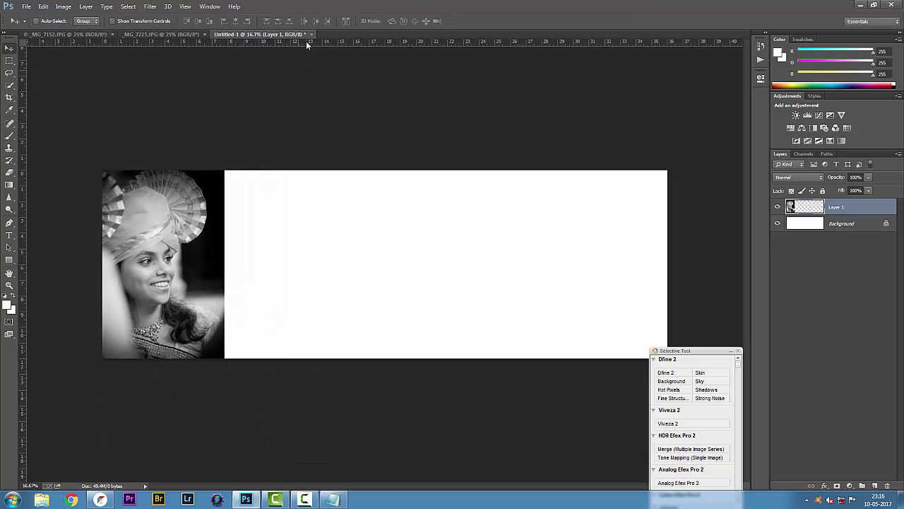
Step: Copy the pink-turban photo _MG_7152.JPG to the right end of the wide canvas and scale it to about 87%
left_click(116, 34)
left_click(81, 33)
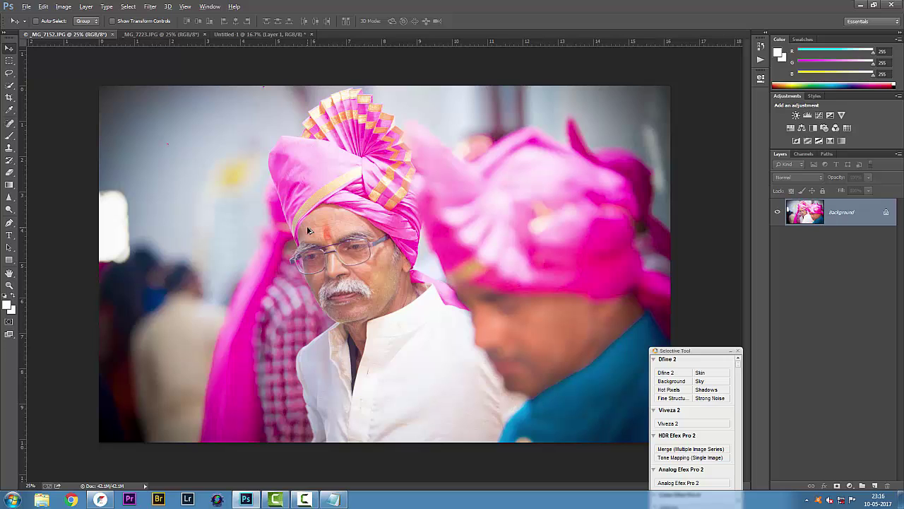
left_click_drag(308, 228, 547, 268)
left_click_drag(692, 351, 726, 392)
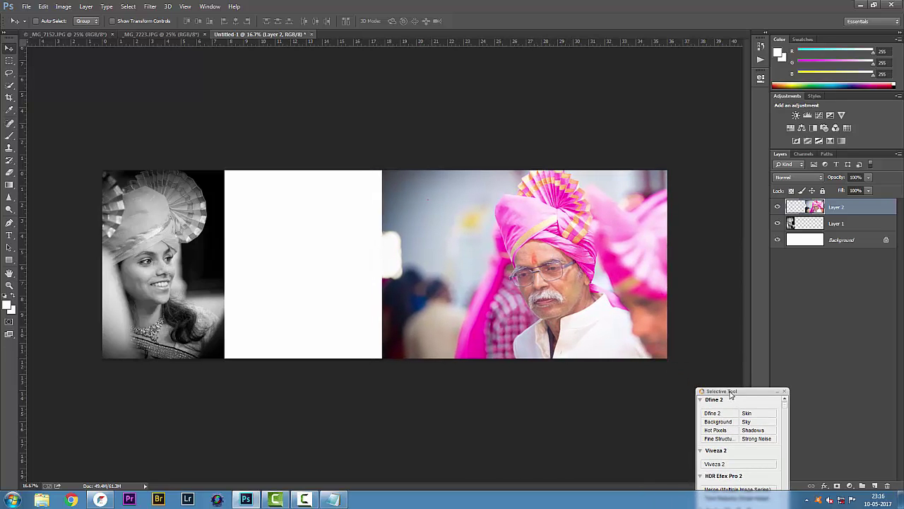
key("ctrl+t")
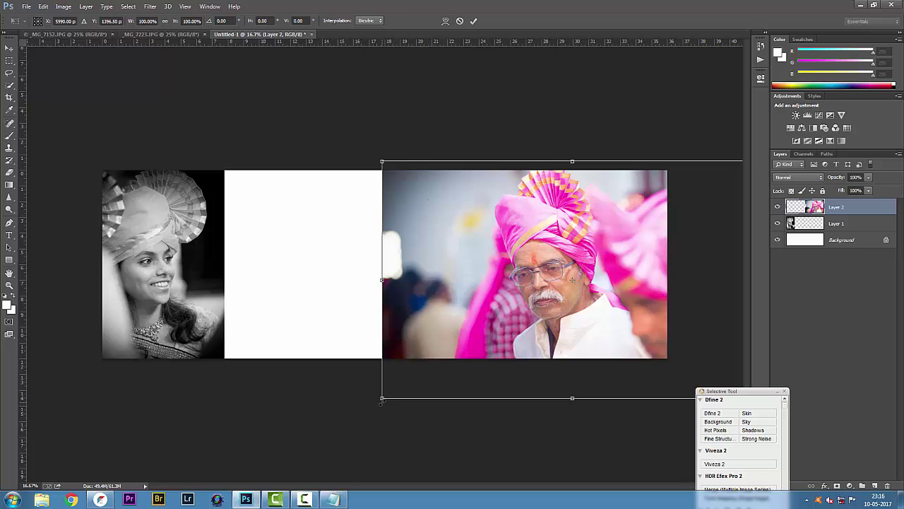
left_click_drag(378, 405, 435, 378)
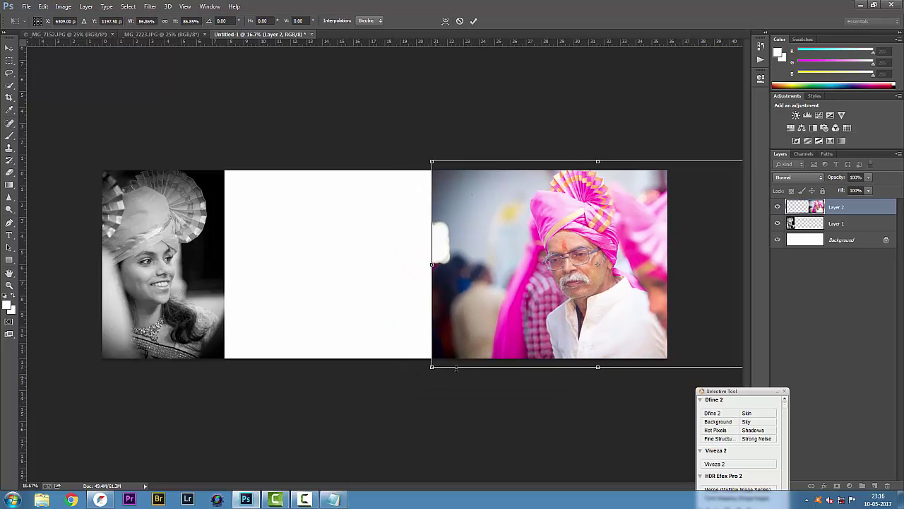
left_click_drag(553, 303, 554, 305)
key("Return")
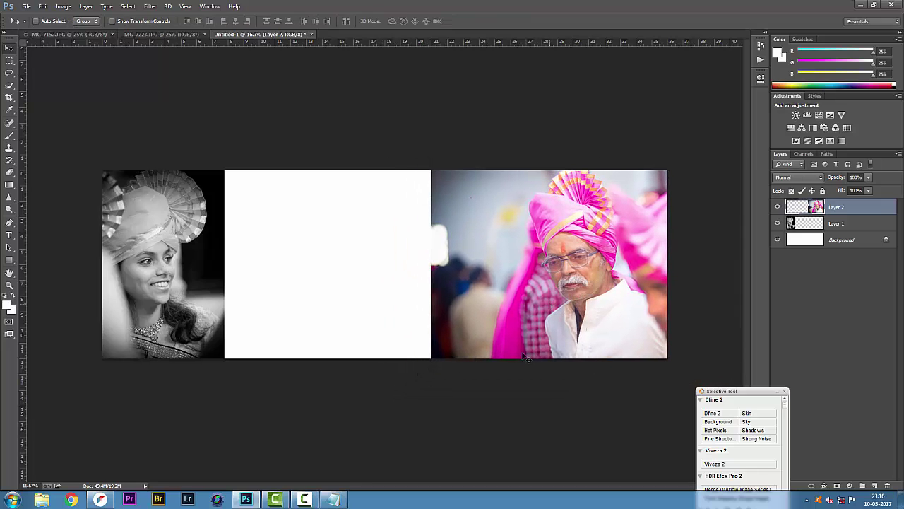
Step: Switch to Fundy Designer to examine the large photos on the Pages 31-32 spread, and return to Photoshop
left_click(101, 500)
left_click(100, 500)
left_click(100, 499)
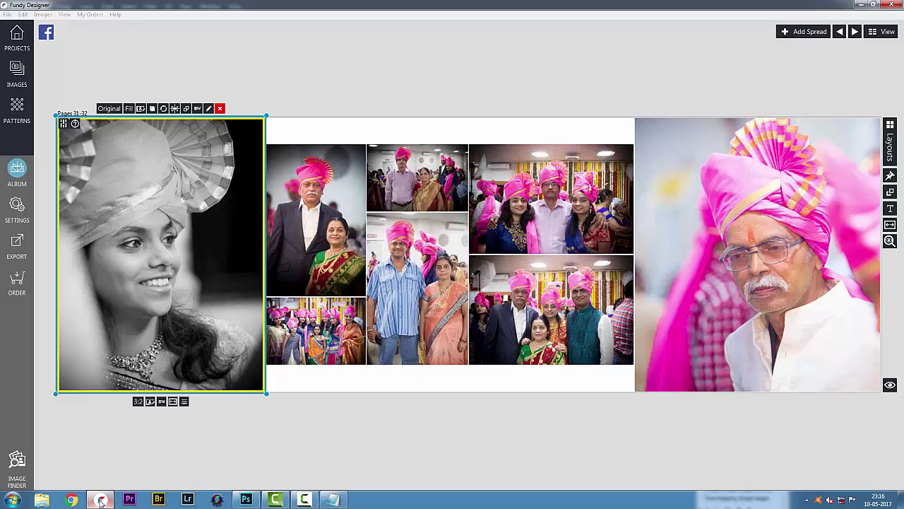
left_click(101, 500)
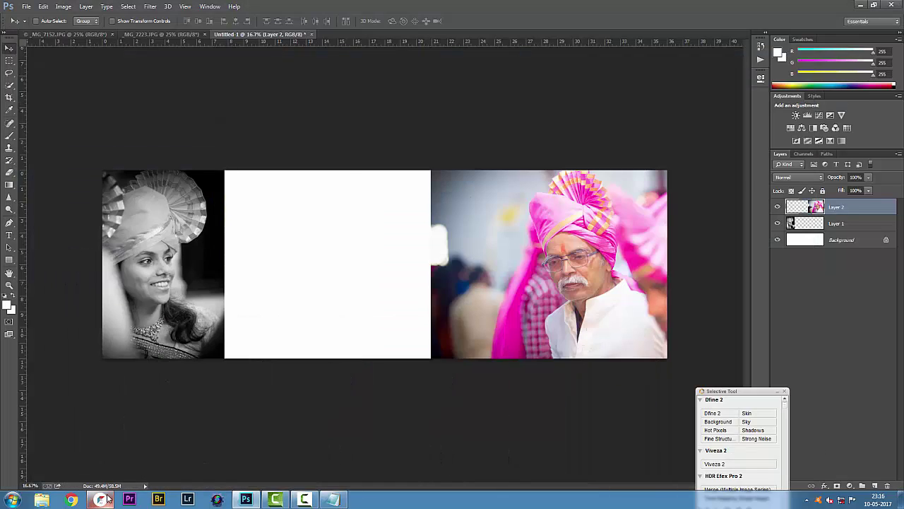
left_click(100, 499)
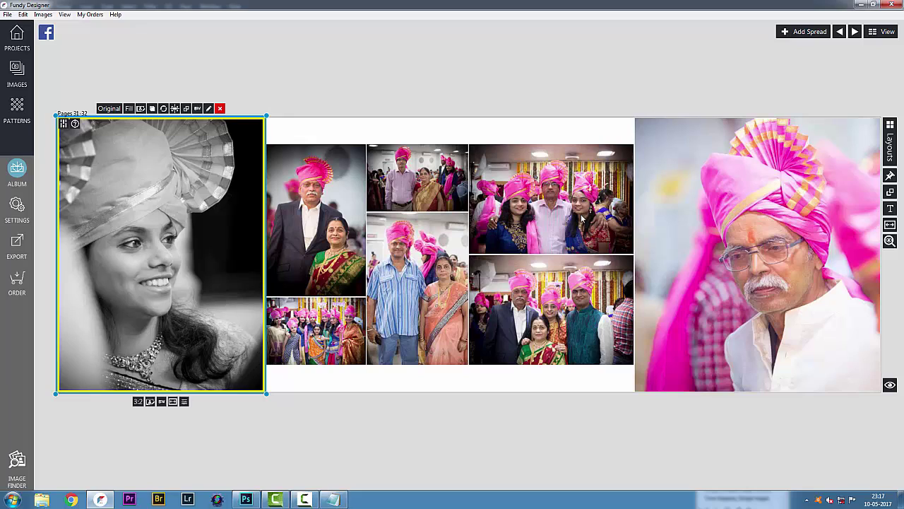
left_click(655, 63)
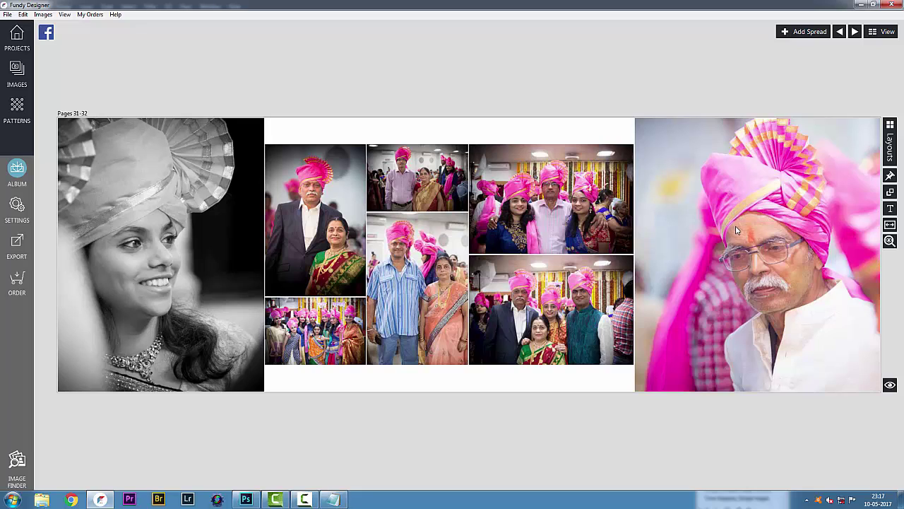
left_click(717, 253)
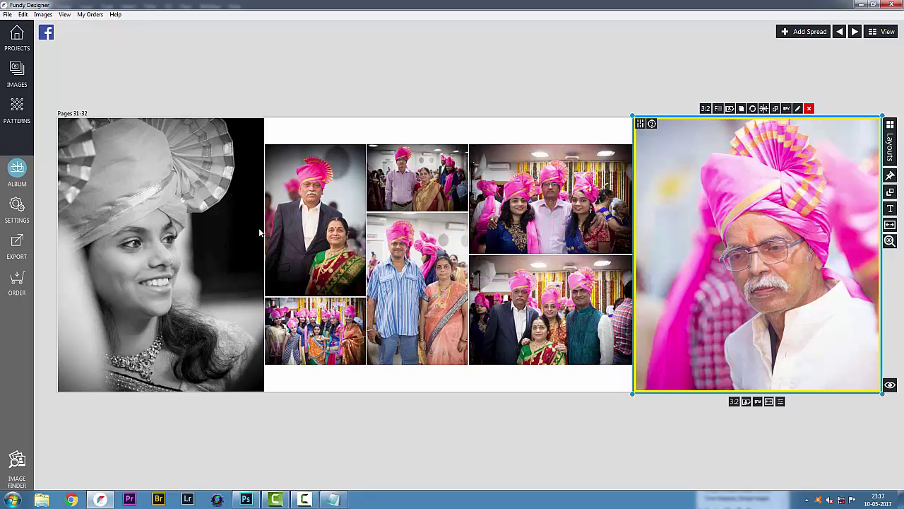
left_click(535, 46)
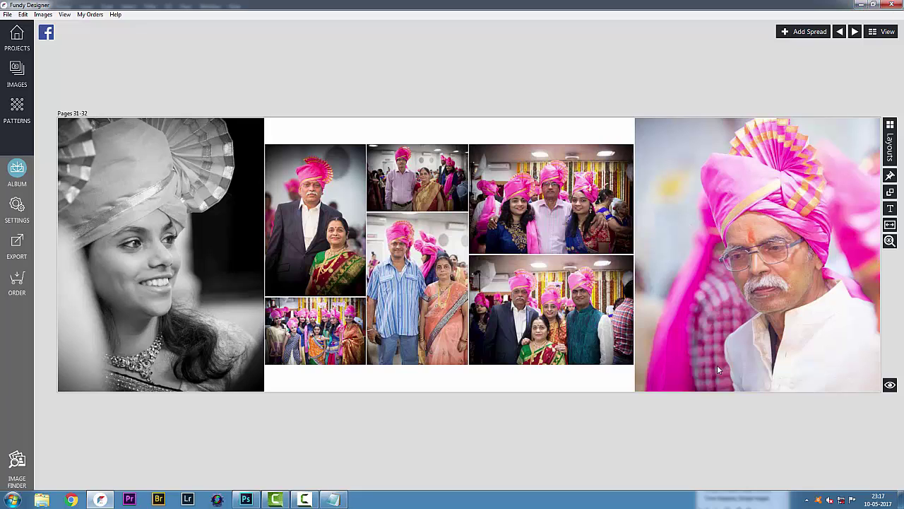
left_click(861, 4)
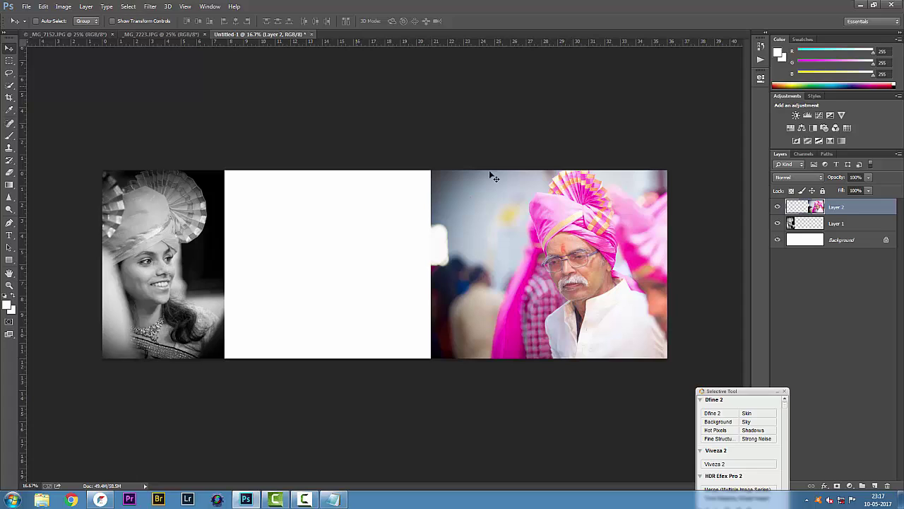
Step: Open the Alien Skin Exposure X2 filter on the pink-turban photo's layer and reset its adjustments
left_click(150, 7)
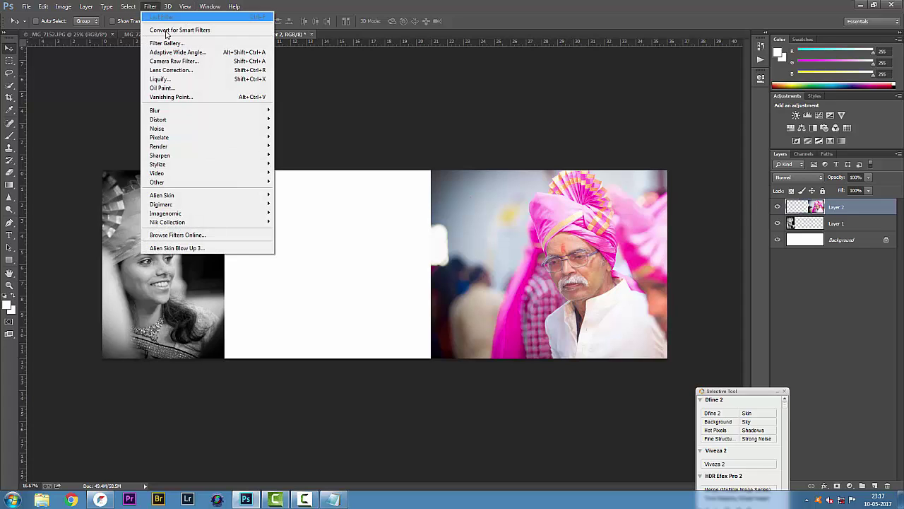
mouse_move(255, 197)
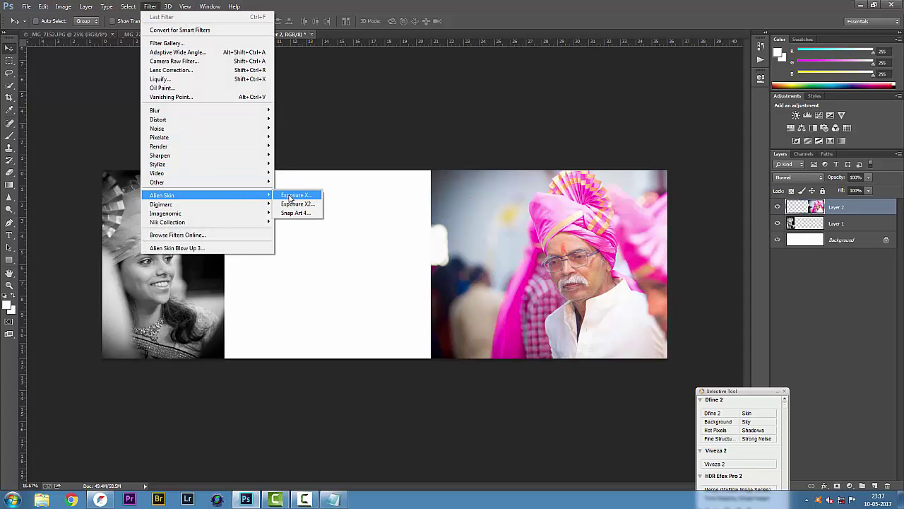
left_click(289, 204)
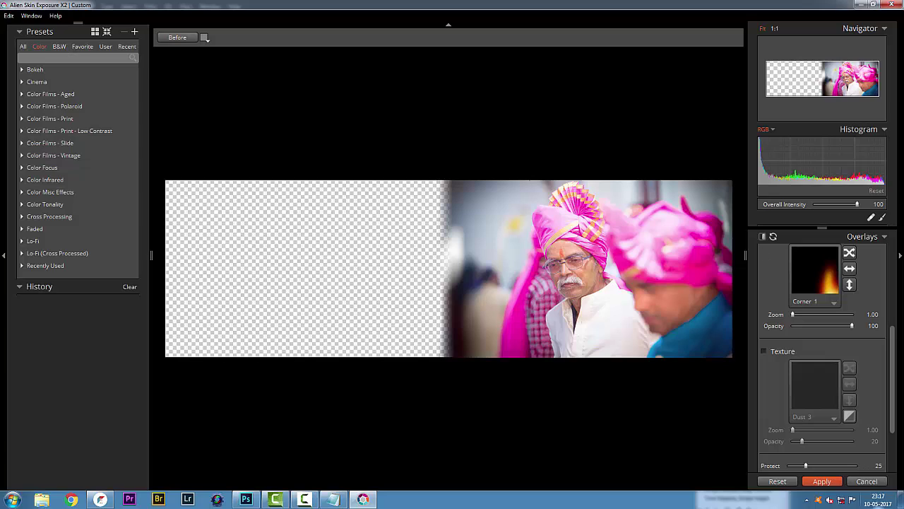
left_click(778, 481)
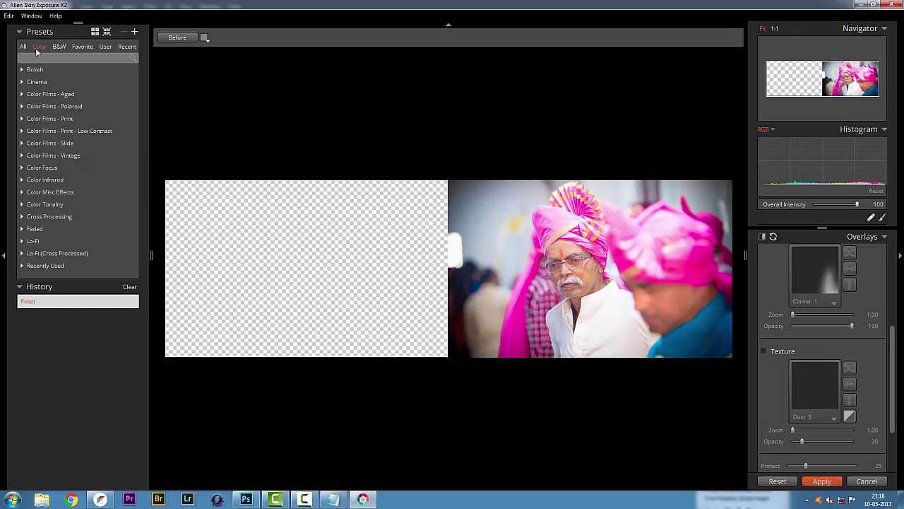
Step: Apply the Cyanotype - Brushed (orange tone) preset from the B&W Films - Vintage presets to the pink-turban photo
left_click(58, 46)
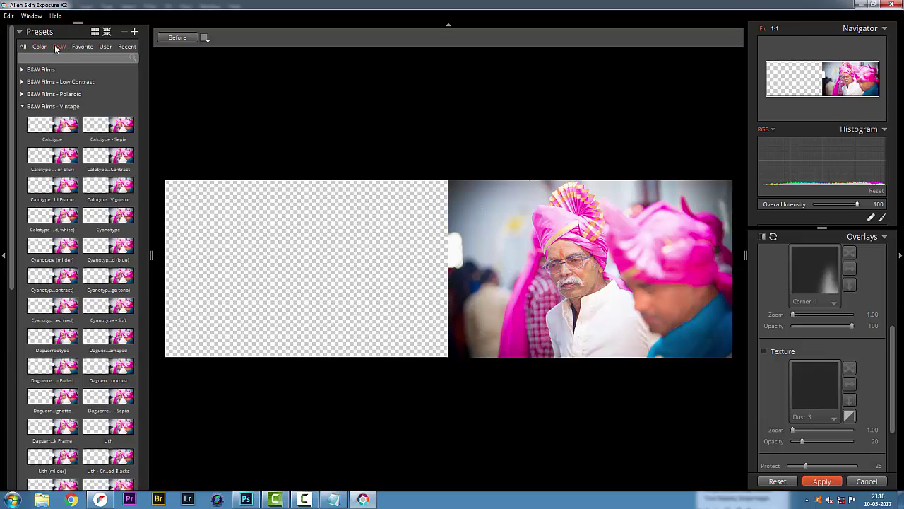
left_click(65, 127)
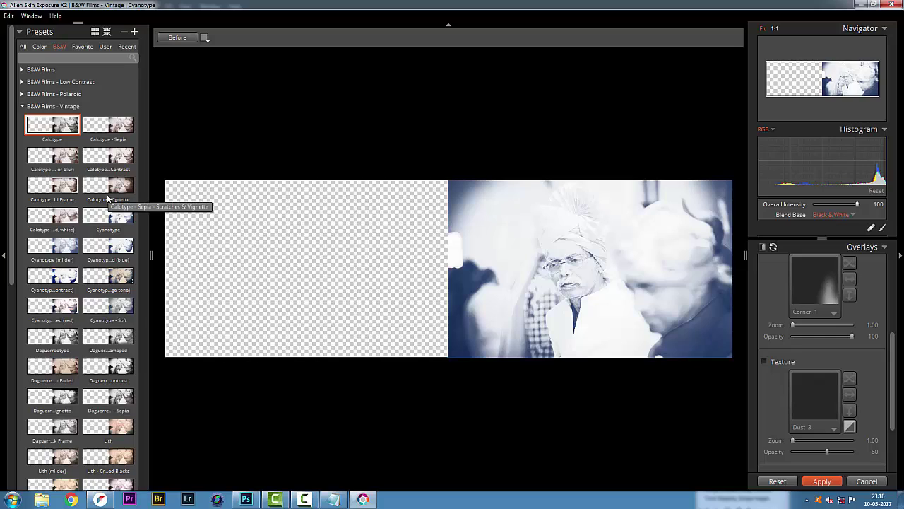
left_click(127, 271)
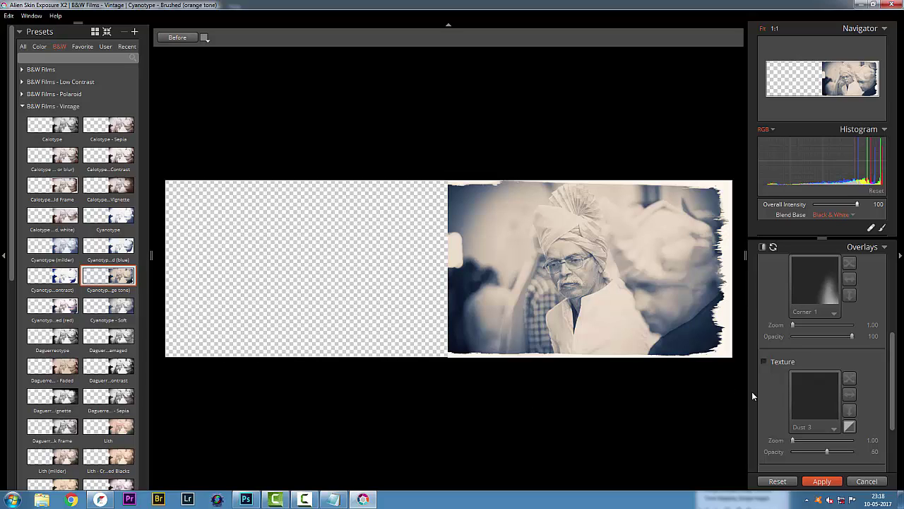
Step: Disable the Overlays adjustments to remove the preset's brushed border, and dismiss the Windows color scheme prompt
left_click_drag(893, 348, 893, 330)
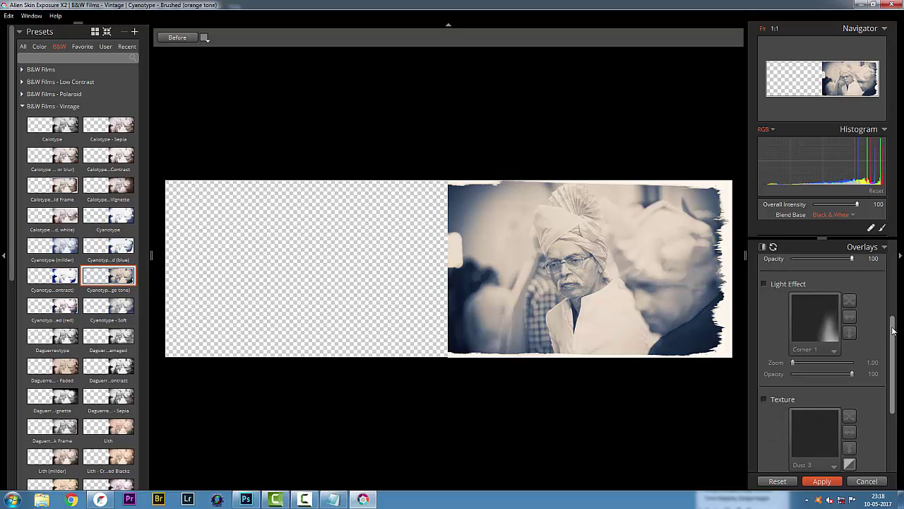
scroll(893, 331, "up", 5)
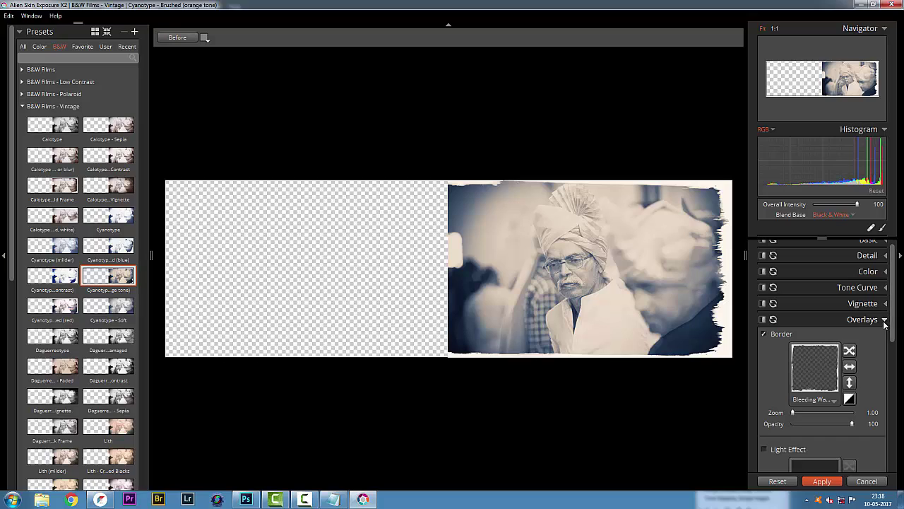
left_click(884, 322)
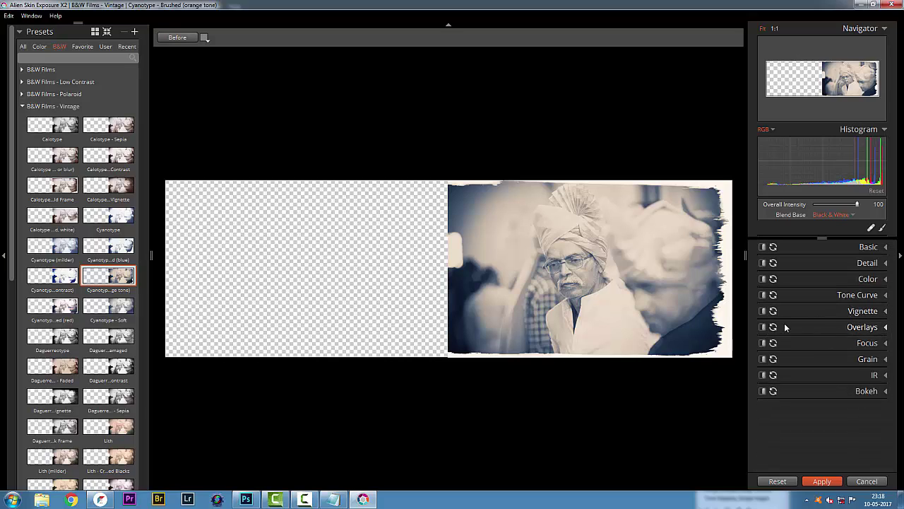
left_click(762, 326)
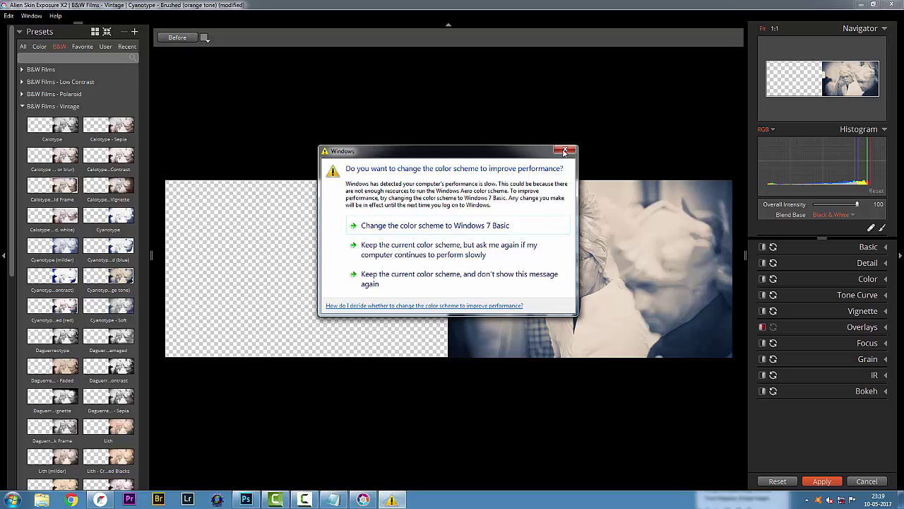
left_click(565, 151)
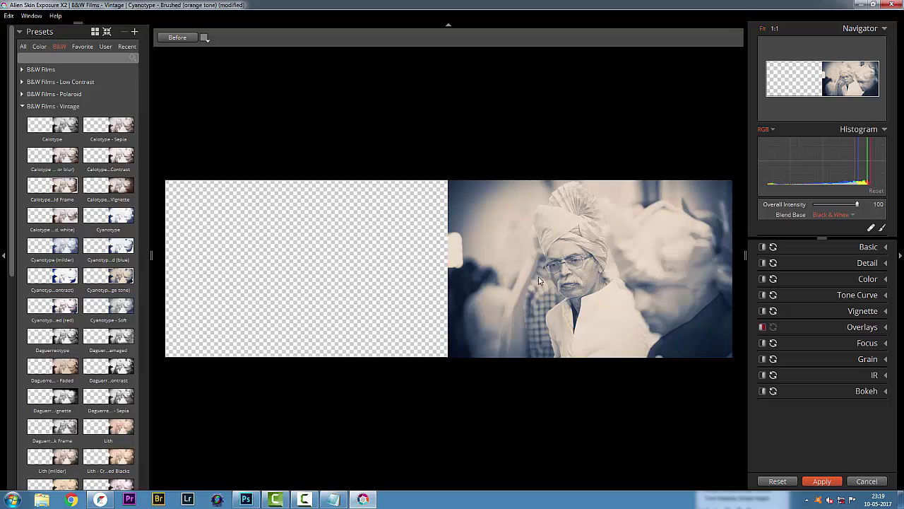
Step: Disable the Vignette adjustments and collapse their settings
left_click(878, 317)
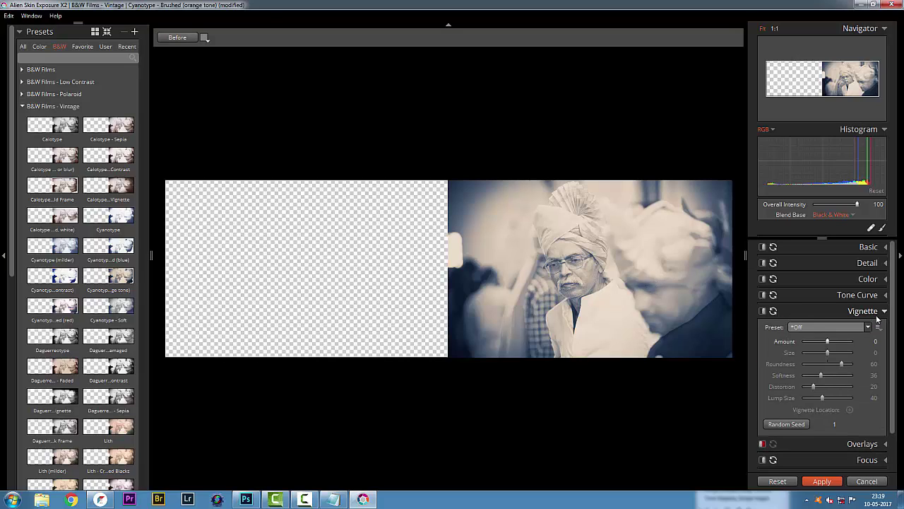
left_click(762, 311)
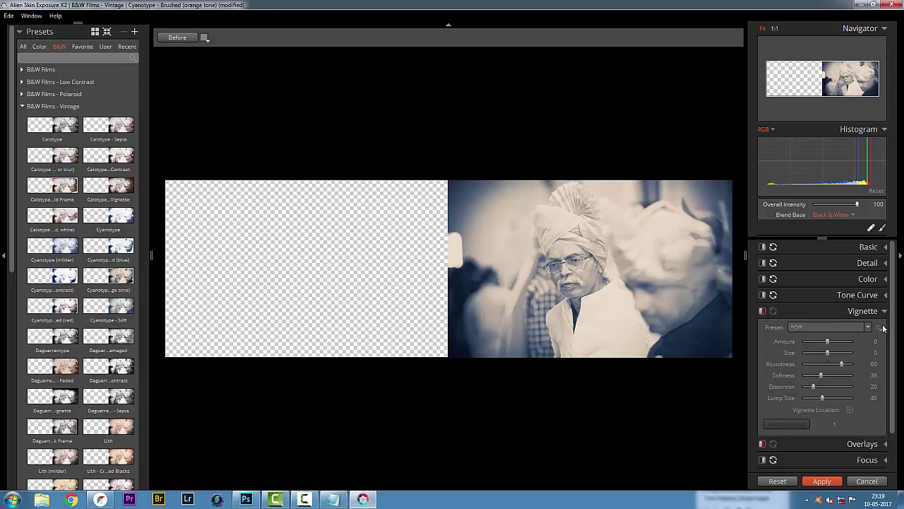
scroll(865, 307, "down", 1)
left_click(865, 306)
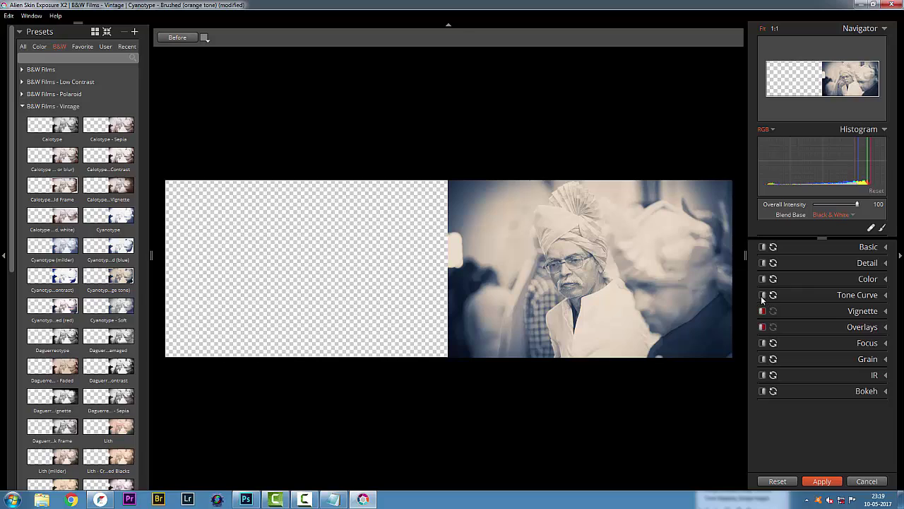
Step: Compare the photo with and without the Tone Curve, Color, Detail, Basic, Focus, Grain, IR and Bokeh adjustments
left_click(761, 295)
left_click(762, 295)
left_click(761, 280)
left_click(763, 263)
left_click(763, 262)
left_click(763, 247)
left_click(763, 247)
left_click(873, 348)
left_click(872, 345)
left_click(763, 344)
left_click(763, 343)
left_click(763, 358)
left_click(763, 358)
left_click(763, 375)
left_click(763, 375)
left_click(763, 391)
left_click(763, 391)
Step: Check the Tone Curve's effect on the photo and apply the Exposure X2 styling to the document
left_click(884, 358)
left_click(882, 358)
left_click(796, 295)
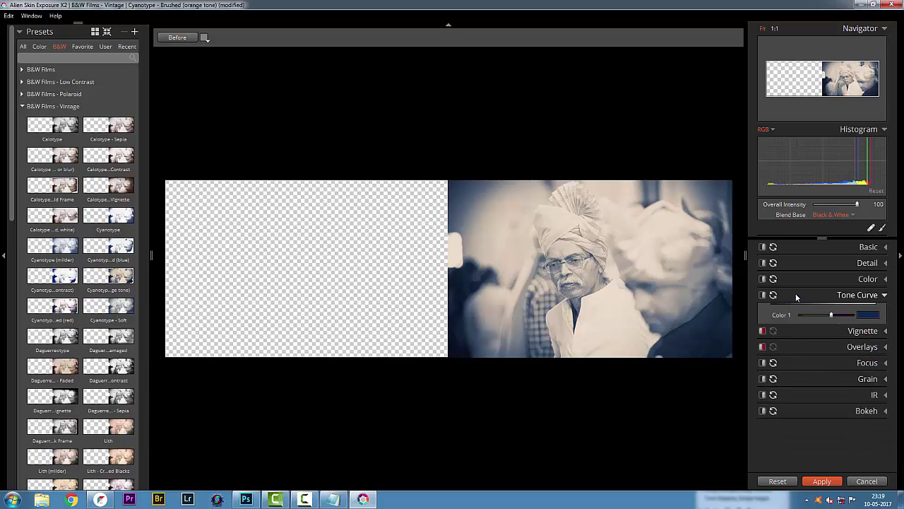
left_click(761, 294)
left_click(761, 295)
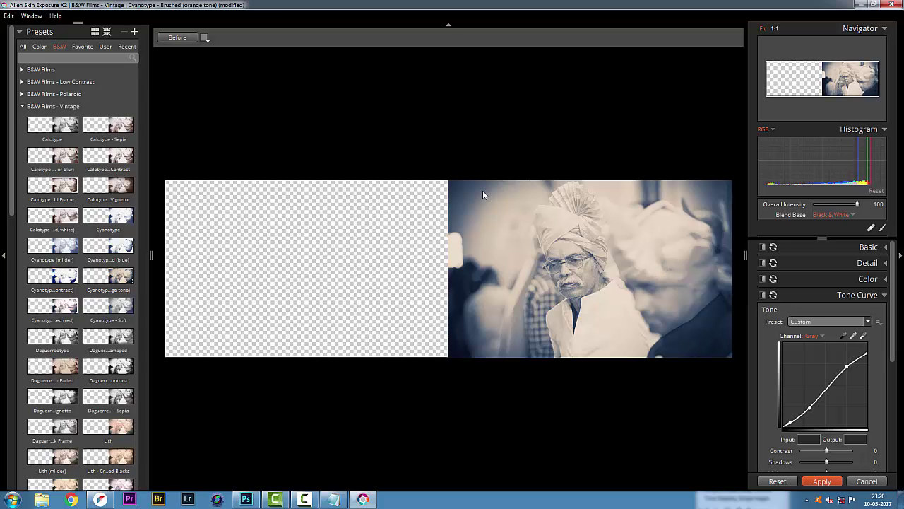
left_click(822, 481)
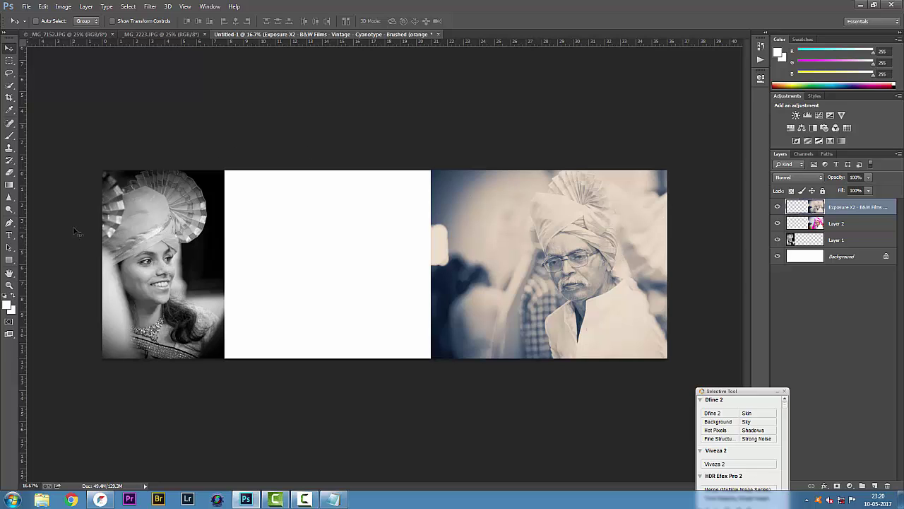
Step: Reapply the last-used Exposure X2 filter to the black-and-white portrait on Layer 1
key("b")
left_click(465, 189, "alt")
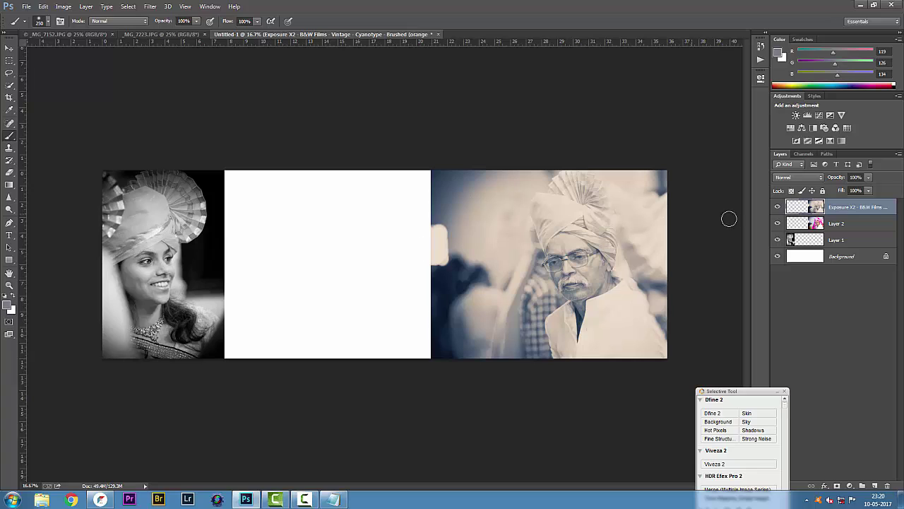
left_click(803, 240)
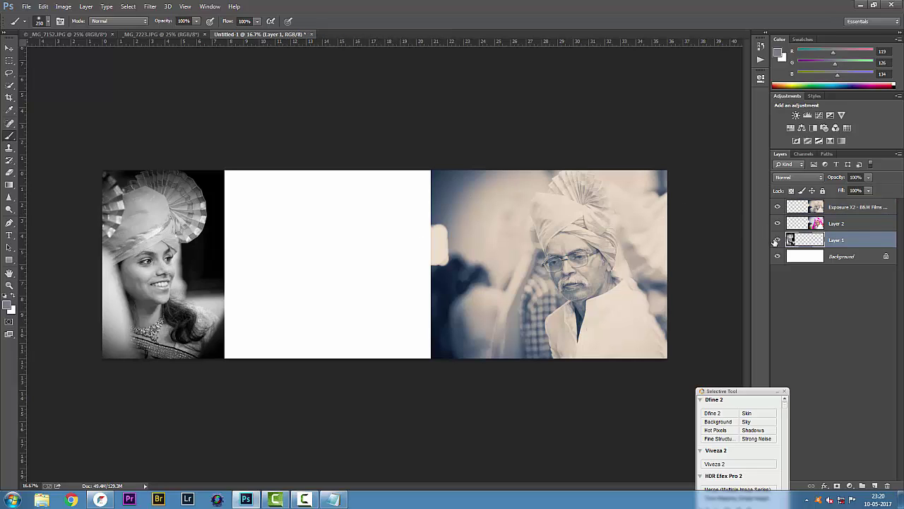
left_click(151, 7)
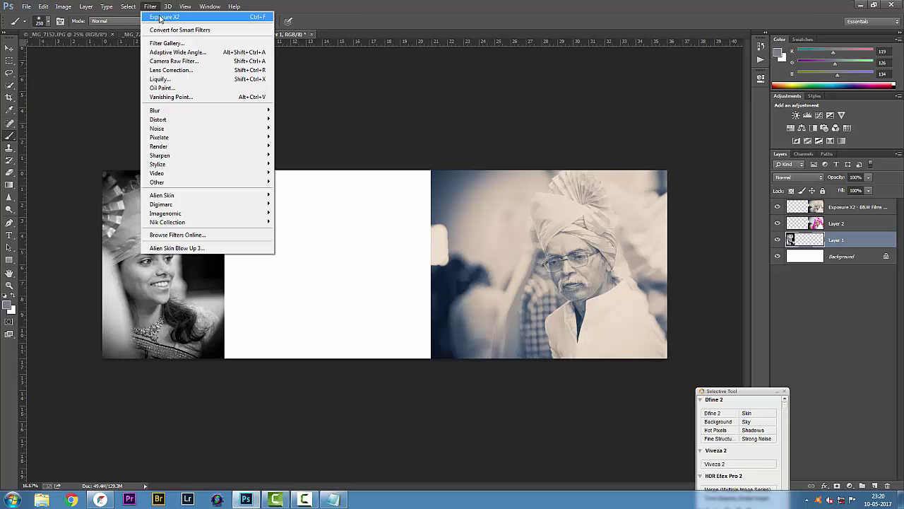
left_click(160, 17)
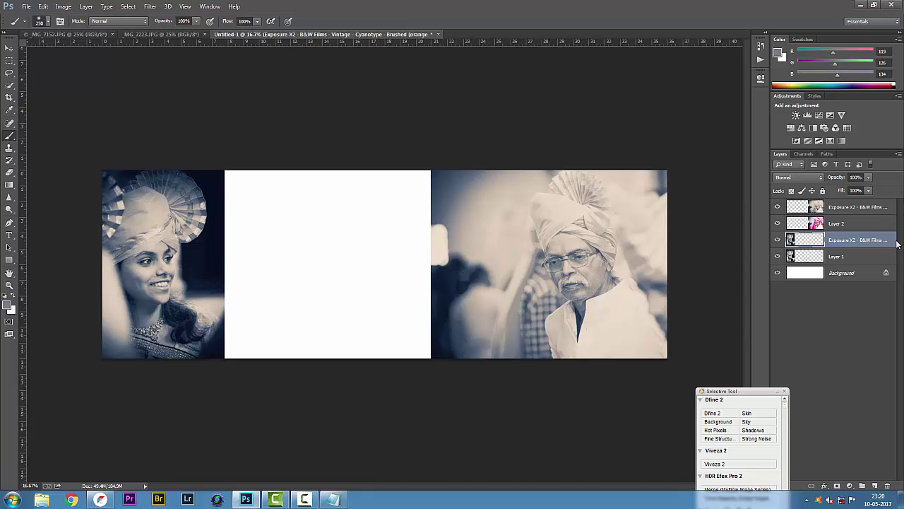
Step: Compare both portraits with and without their Exposure X2 layers, leaving those layers visible
left_click(814, 225)
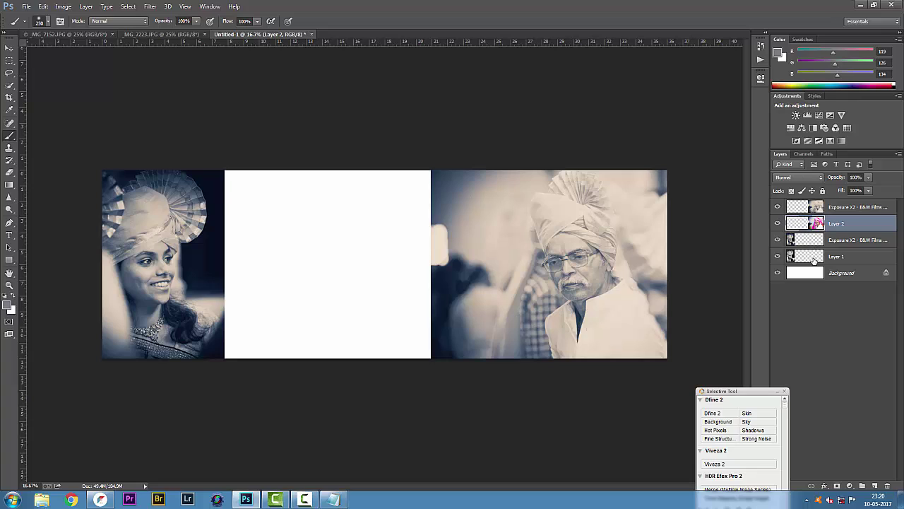
left_click(778, 207)
left_click(778, 208)
left_click(778, 241)
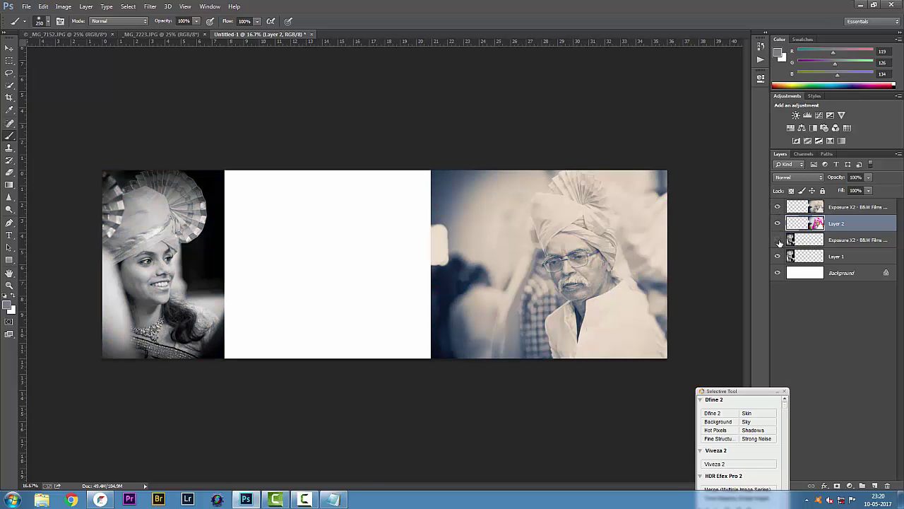
left_click(779, 241)
left_click(779, 241)
left_click(780, 241)
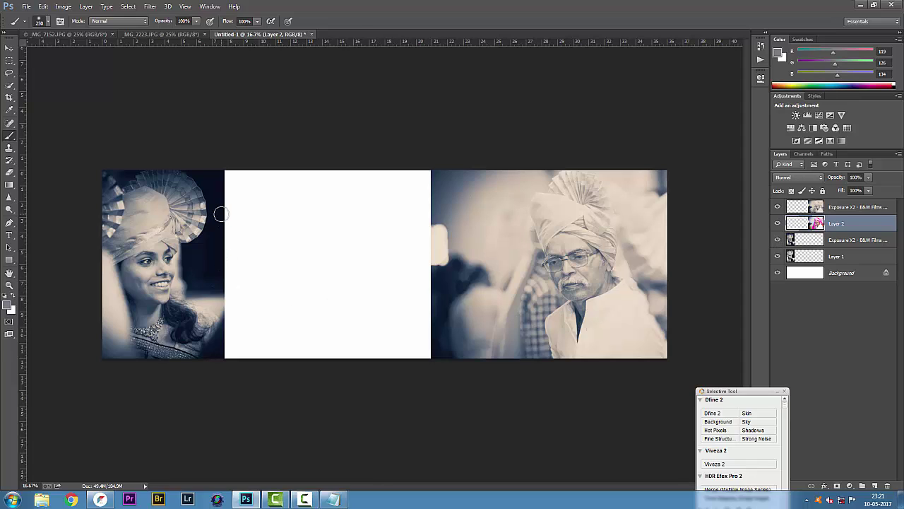
Step: Sample dark navy (RGB 13, 27, 44) from the edge of the man's photo and fill the Background layer with it
key("g")
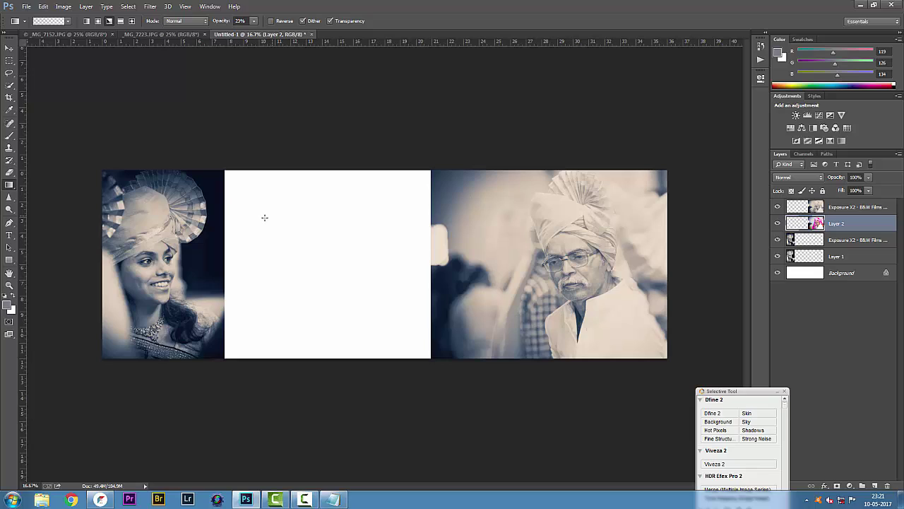
left_click(445, 289, "alt")
left_click(784, 276)
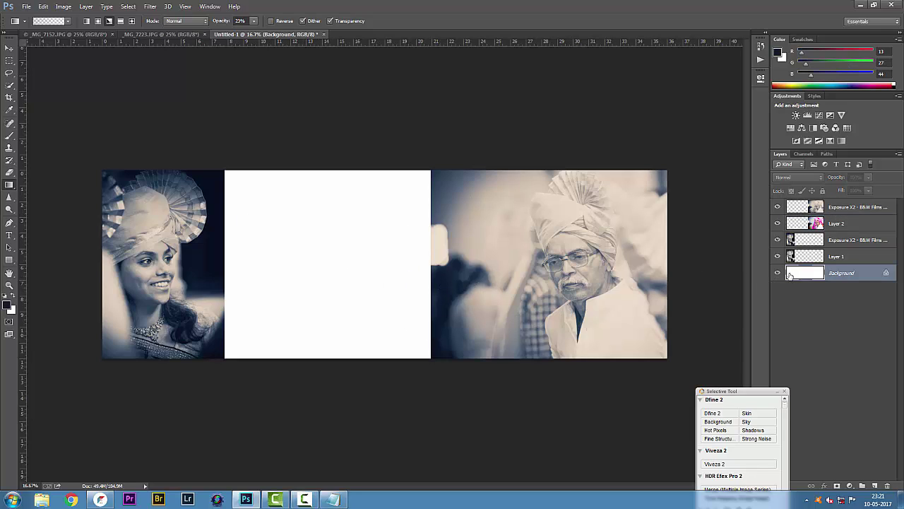
key("shift+g")
left_click(351, 269)
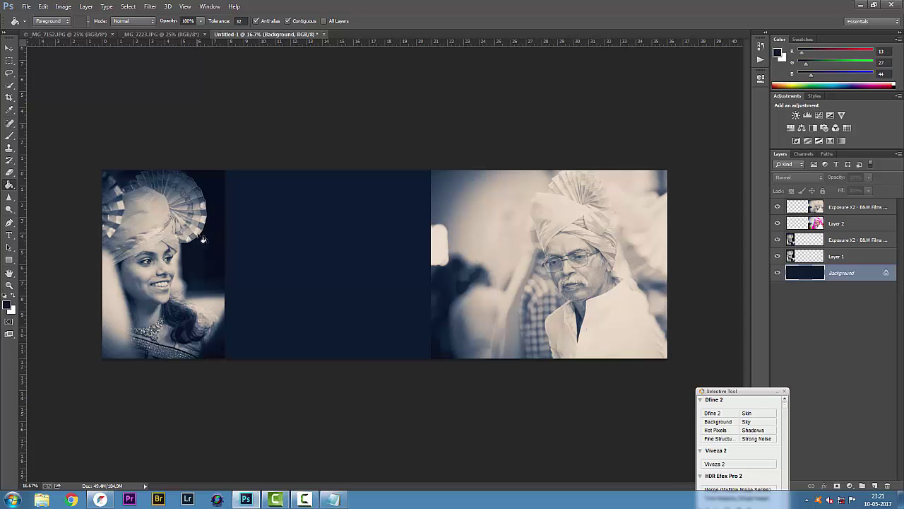
Step: Sample the darker navy (RGB 8, 15, 30) at the inner edge of the woman's portrait and fill the Background layer with it
key("b")
left_click(224, 230, "alt")
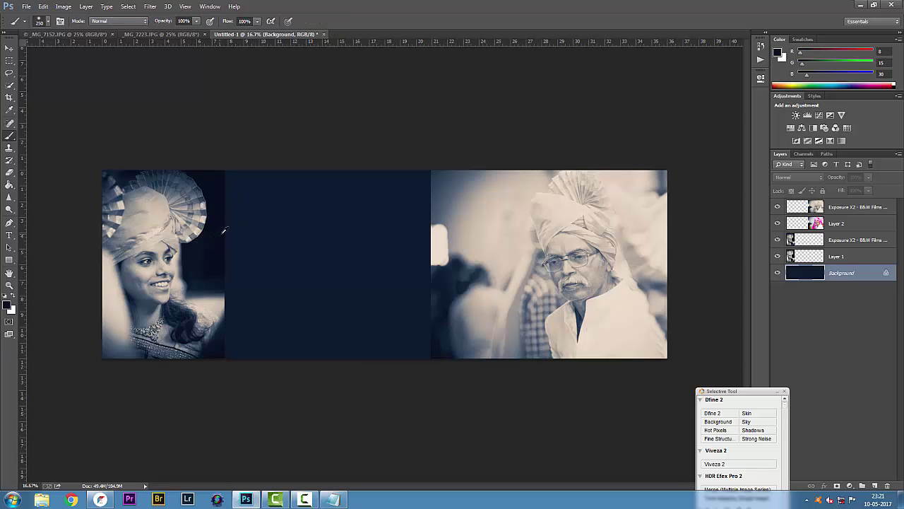
key("g")
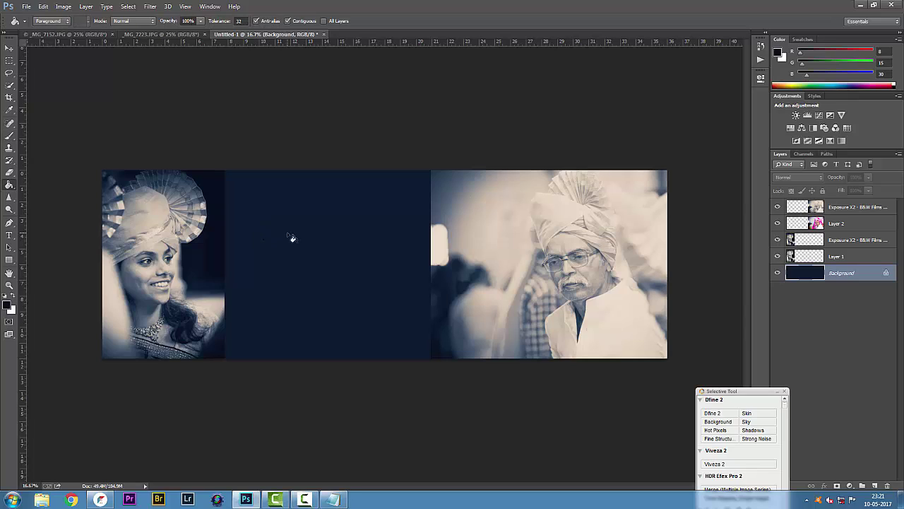
left_click(381, 252)
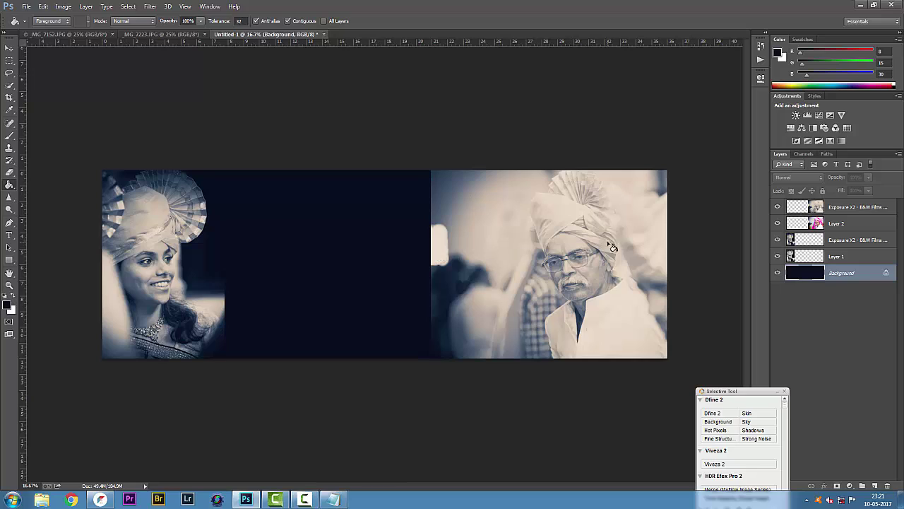
Step: Move Layer 2 below both Exposure X2 layers, directly above Layer 1
left_click(834, 207)
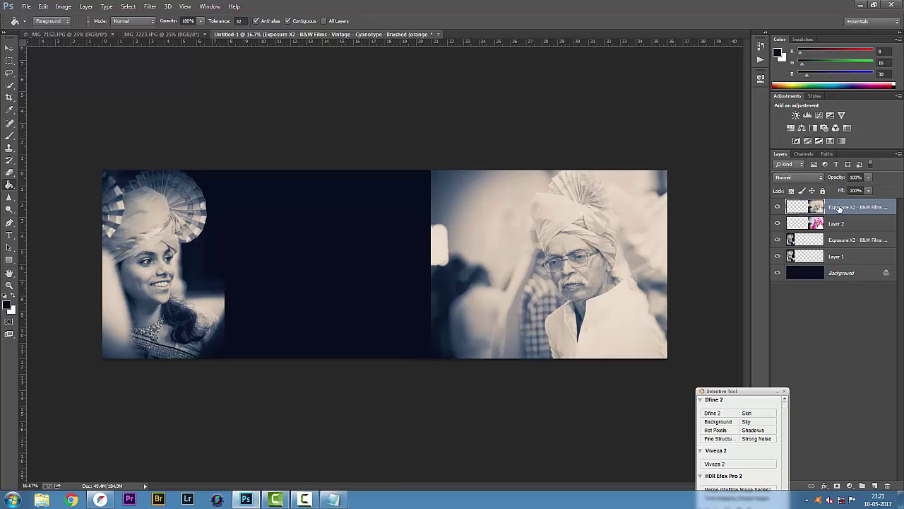
left_click(810, 242)
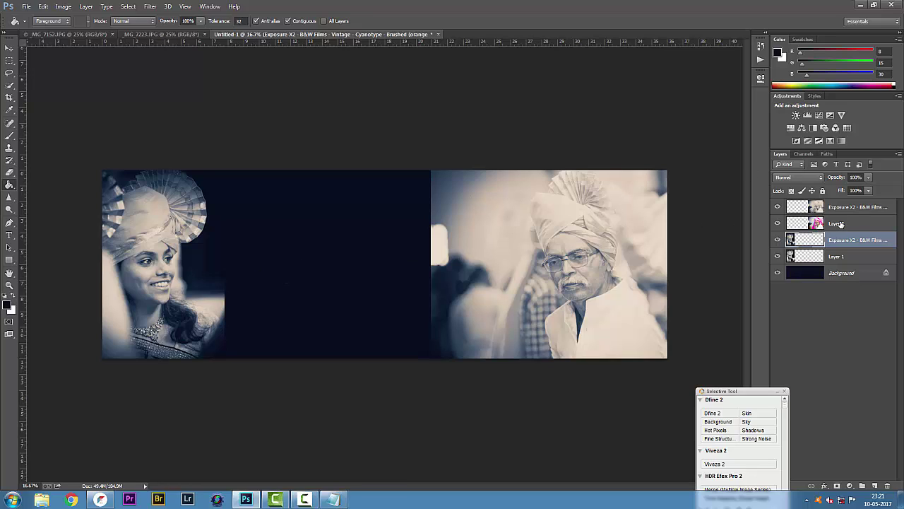
left_click(839, 224)
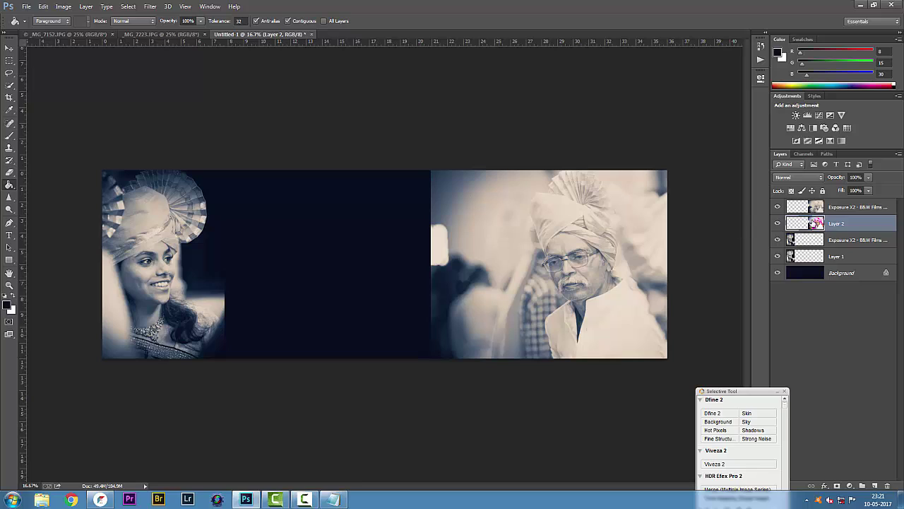
left_click_drag(834, 226, 805, 248)
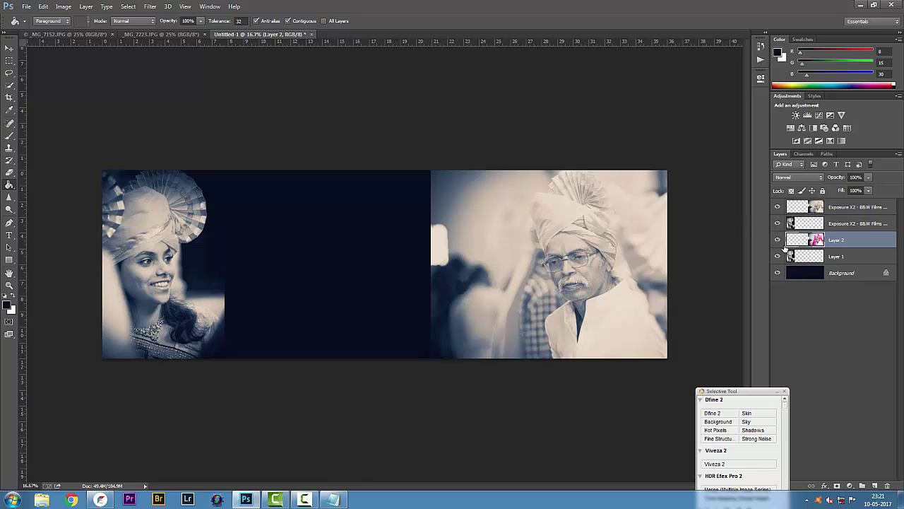
Step: Group the original photo layers, Layer 1 and Layer 2, and hide the group
key("z")
left_click(818, 257)
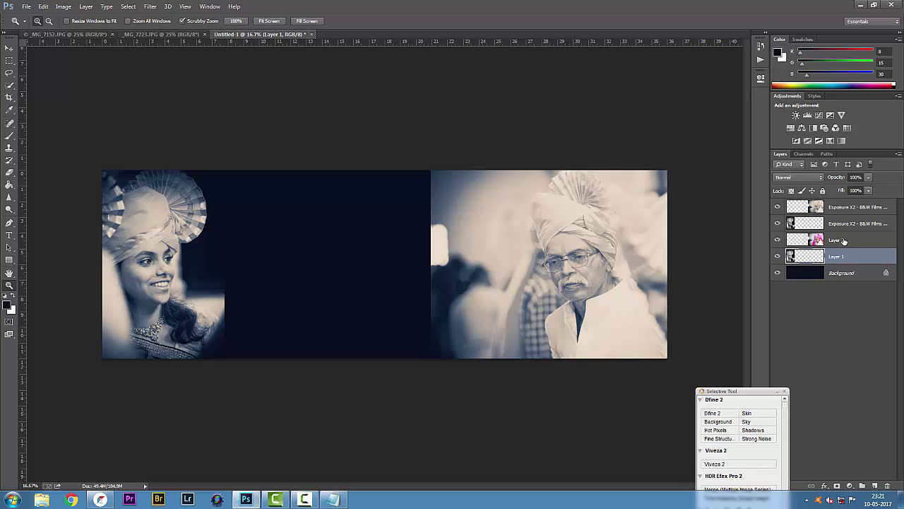
left_click(838, 241, "shift")
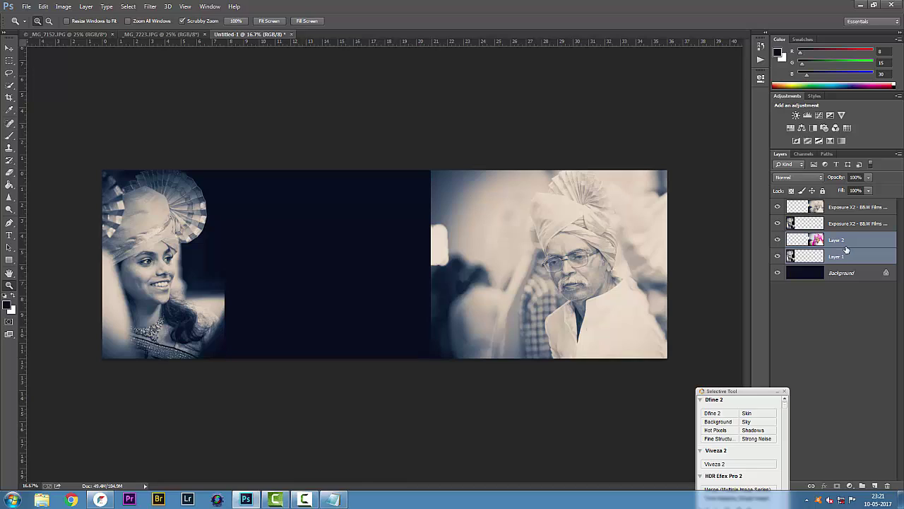
key("ctrl+g")
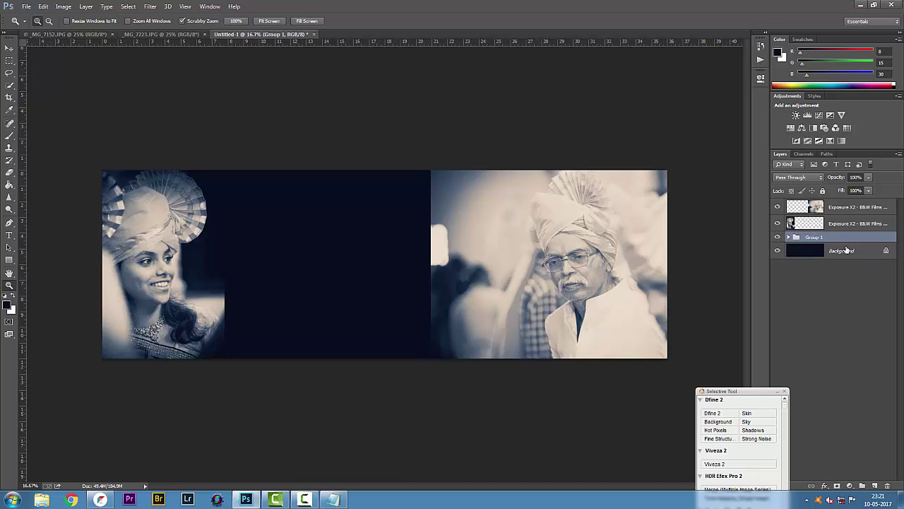
left_click(778, 238)
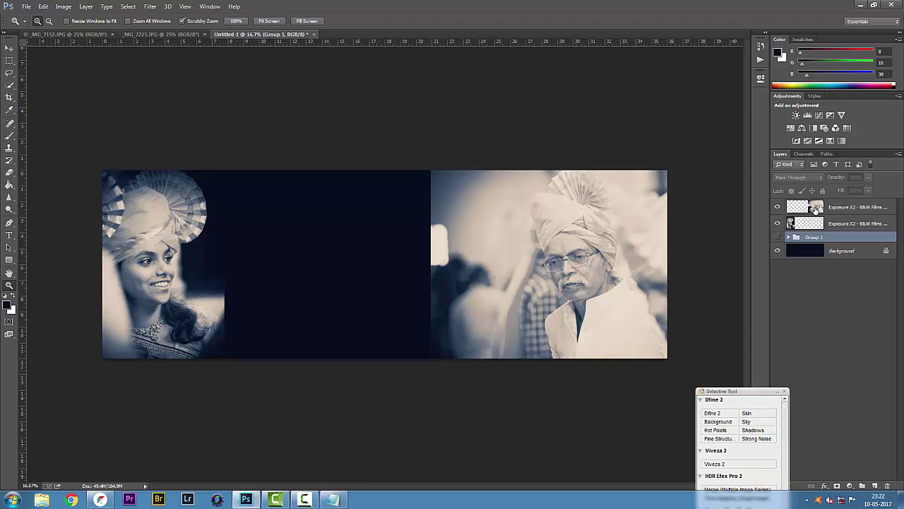
Step: Add a layer mask to the man's Exposure X2 layer and activate the Gradient tool
left_click(816, 209)
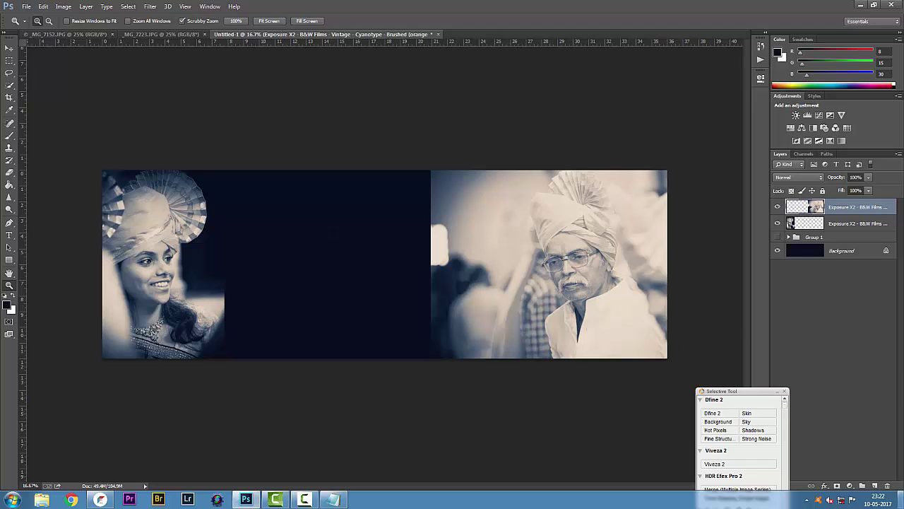
left_click(837, 486)
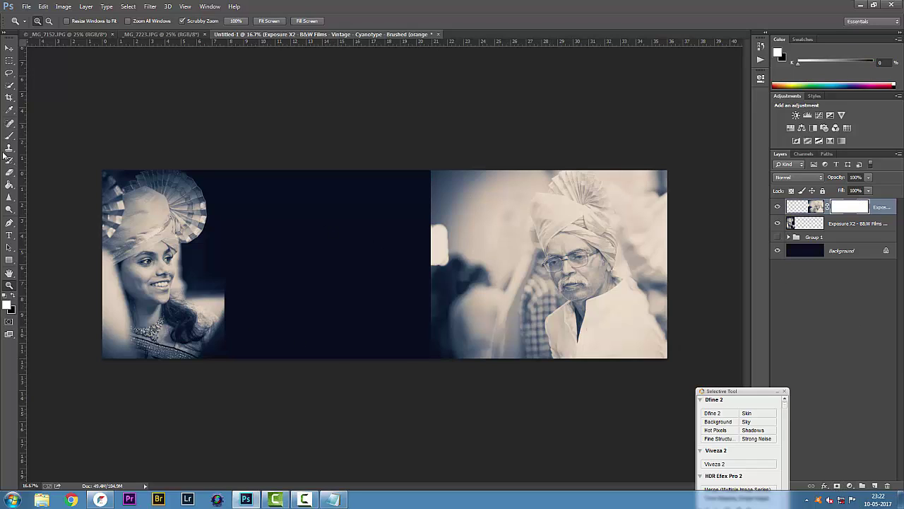
left_click(11, 188)
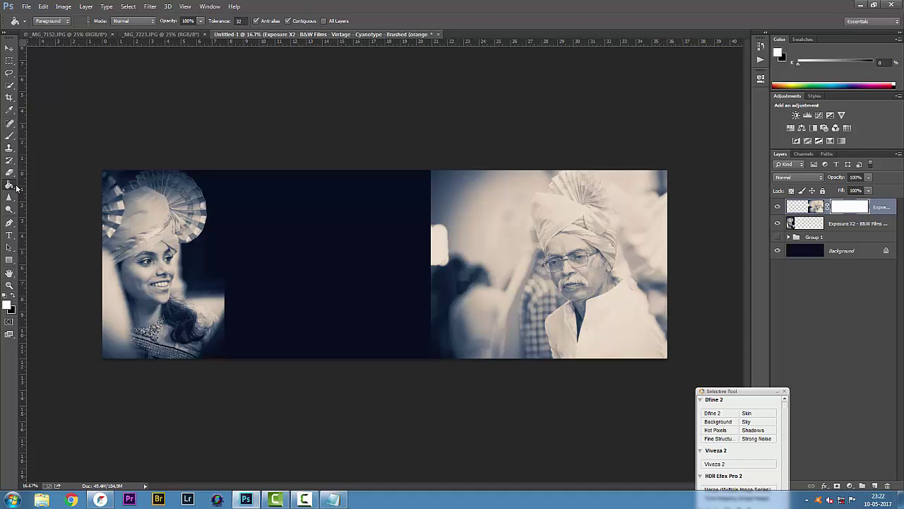
left_click(11, 185, "alt")
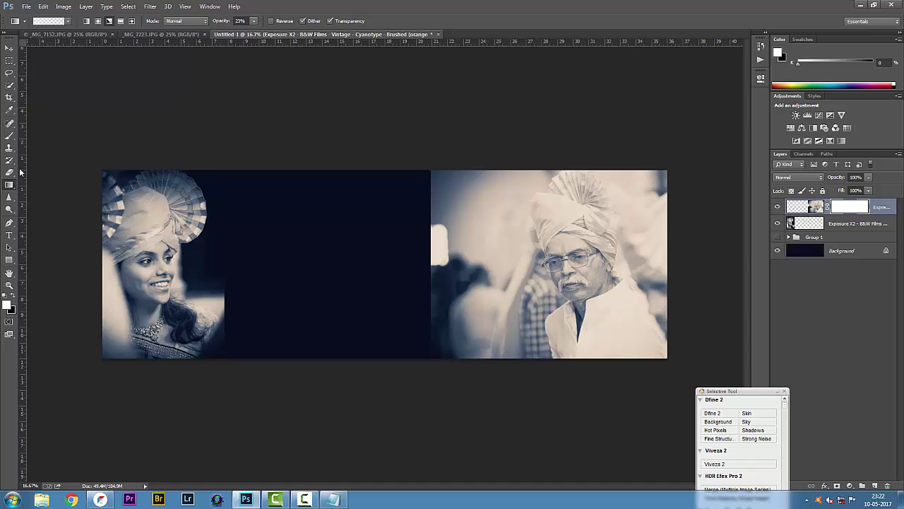
Step: Set up a Foreground to Transparent gradient with black as the foreground colour and 15% opacity
left_click(68, 21)
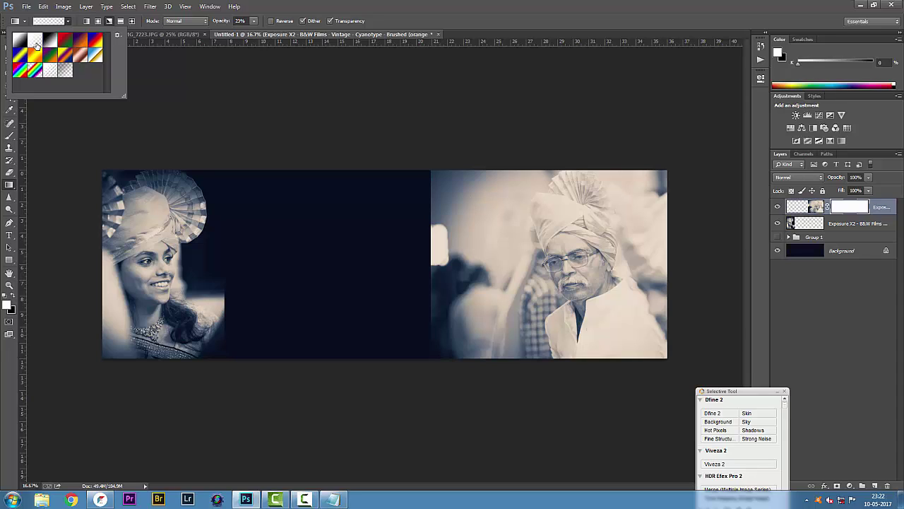
left_click(313, 4)
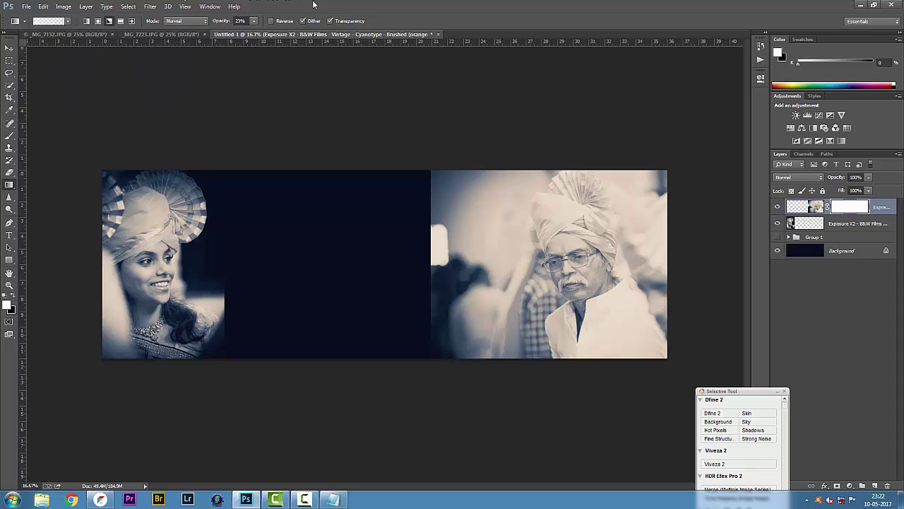
key("x")
left_click(240, 20)
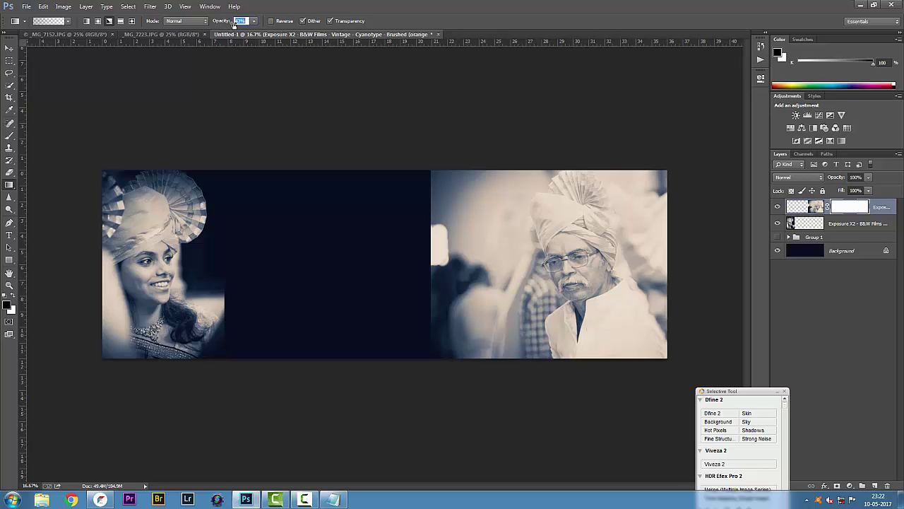
left_click_drag(233, 21, 217, 21)
left_click(70, 21)
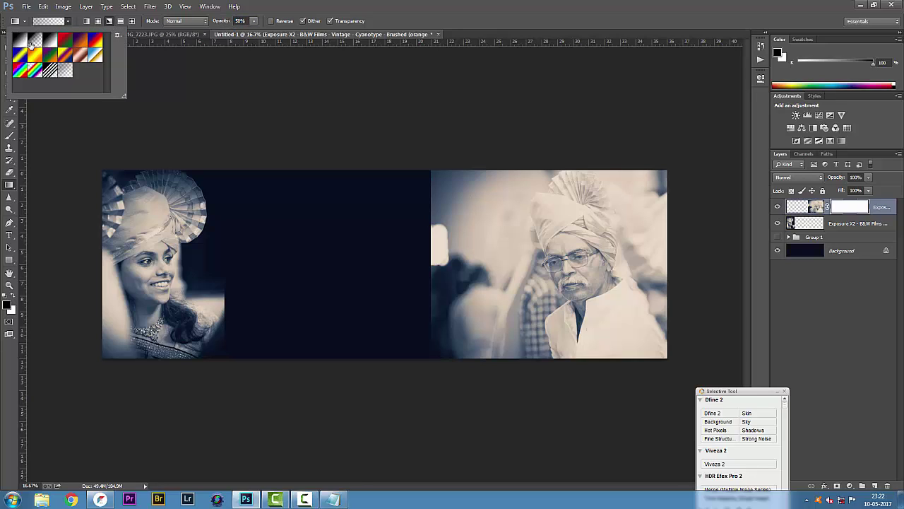
double_click(34, 43)
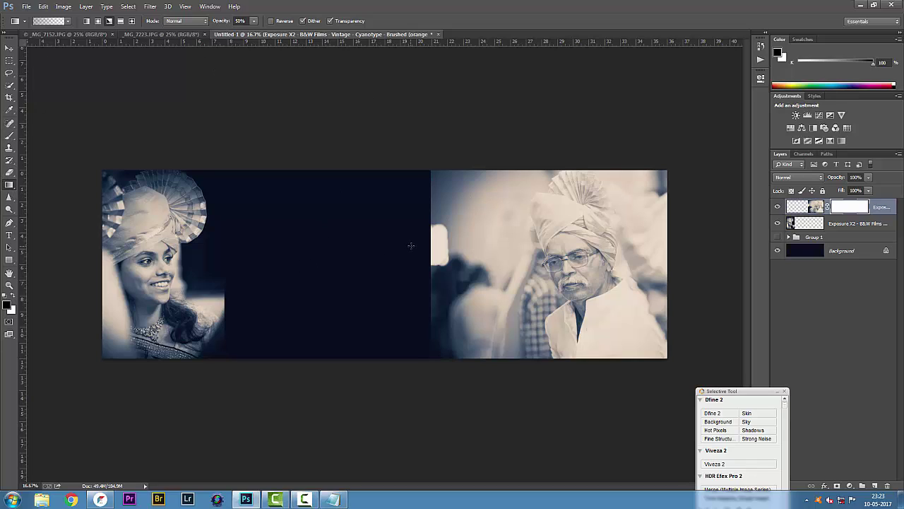
left_click_drag(222, 23, 207, 23)
Step: Fade the man's portrait into the navy background with repeated linear gradients on its mask, over the inner edge and the upper outer corner
left_click_drag(421, 252, 424, 259)
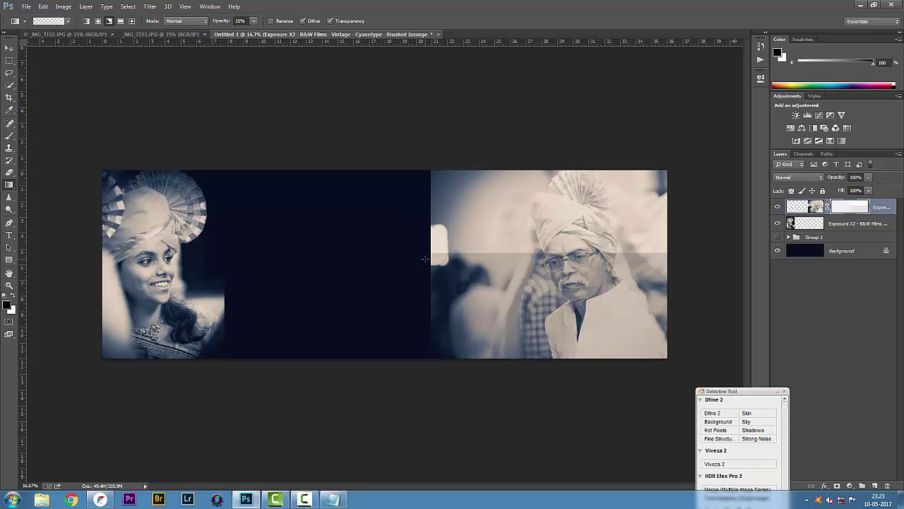
key("ctrl+z")
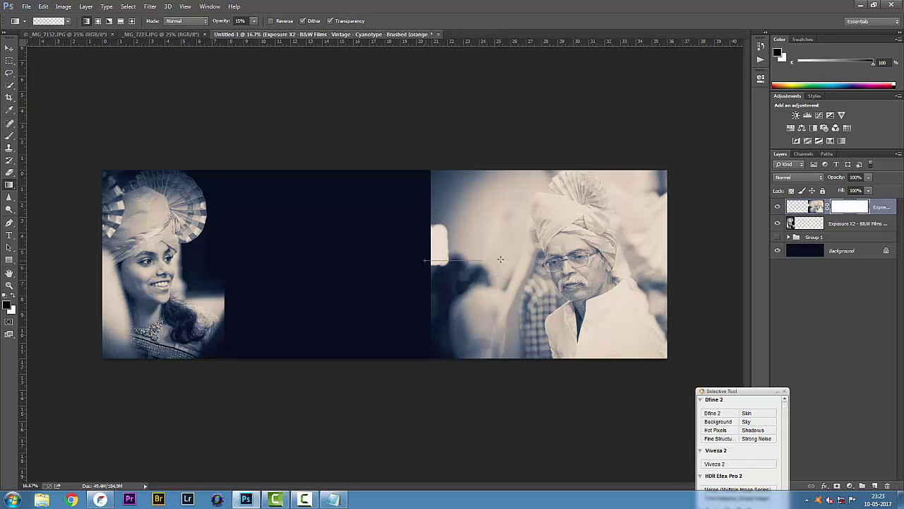
left_click_drag(501, 259, 413, 269)
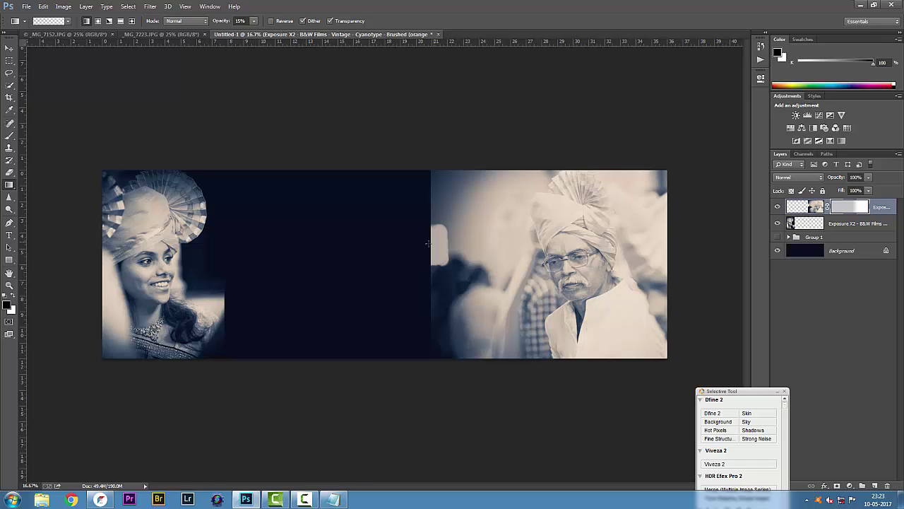
left_click_drag(479, 251, 526, 267)
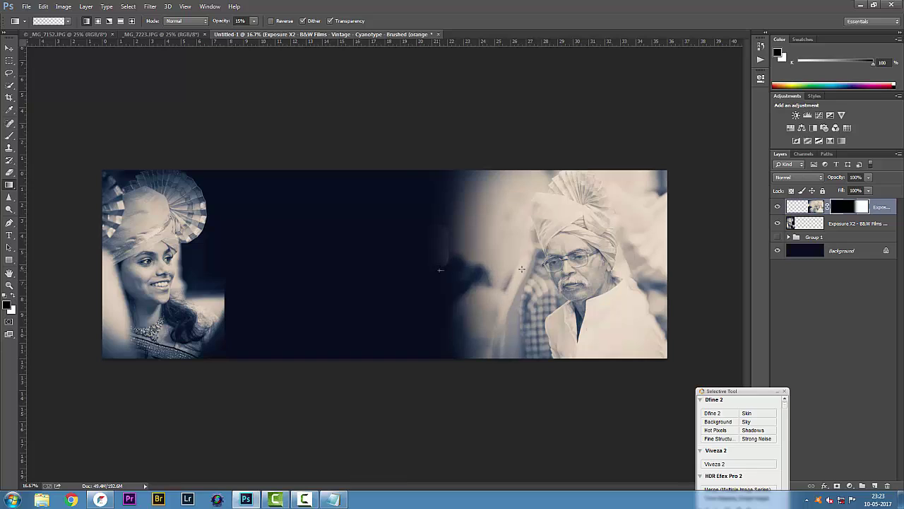
left_click_drag(446, 273, 508, 273)
left_click_drag(452, 277, 516, 281)
left_click_drag(450, 294, 518, 304)
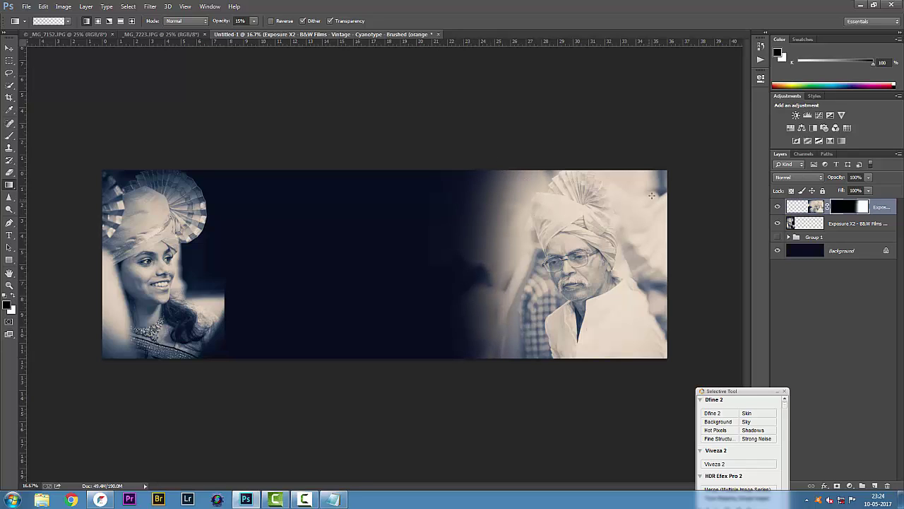
left_click_drag(684, 171, 639, 216)
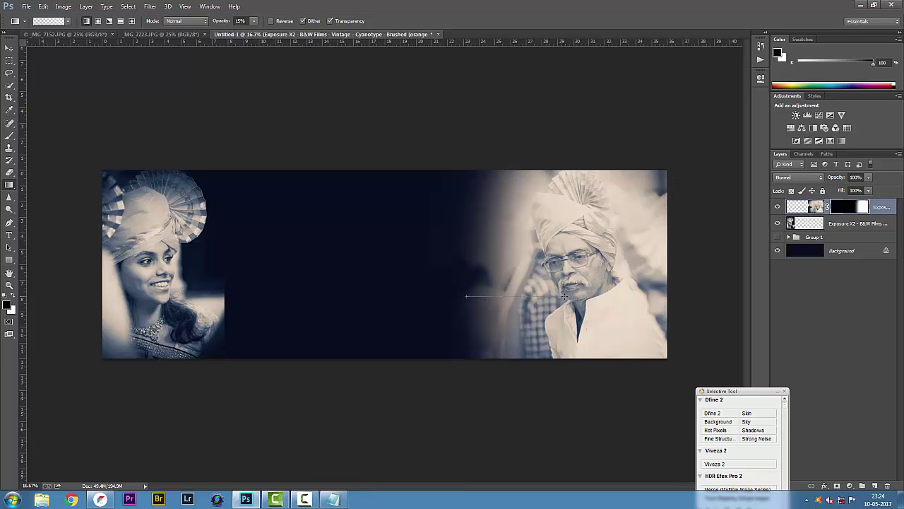
mouse_move(564, 297)
left_mouse_down()
mouse_move(537, 305)
mouse_move(572, 313)
left_mouse_up()
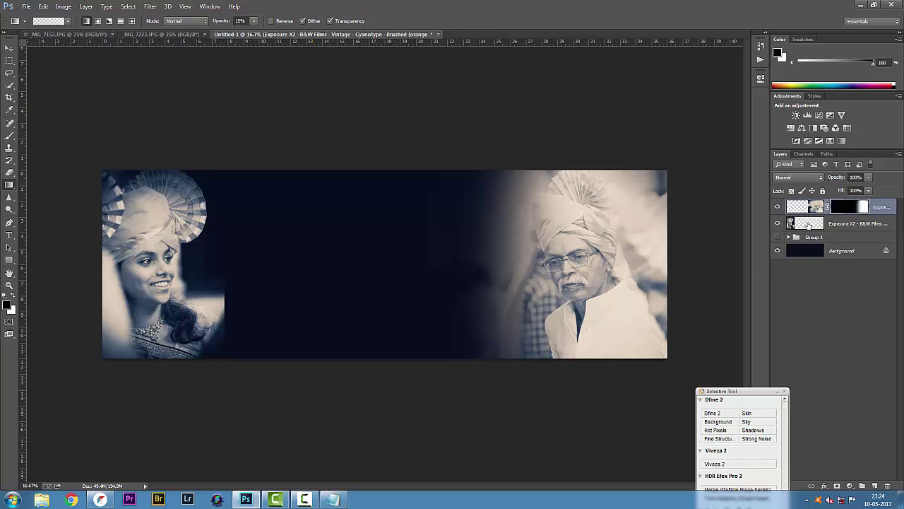
Step: Add a layer mask to the woman's Exposure X2 layer and fade its inner edge into the background with repeated black linear gradients
left_click(810, 223)
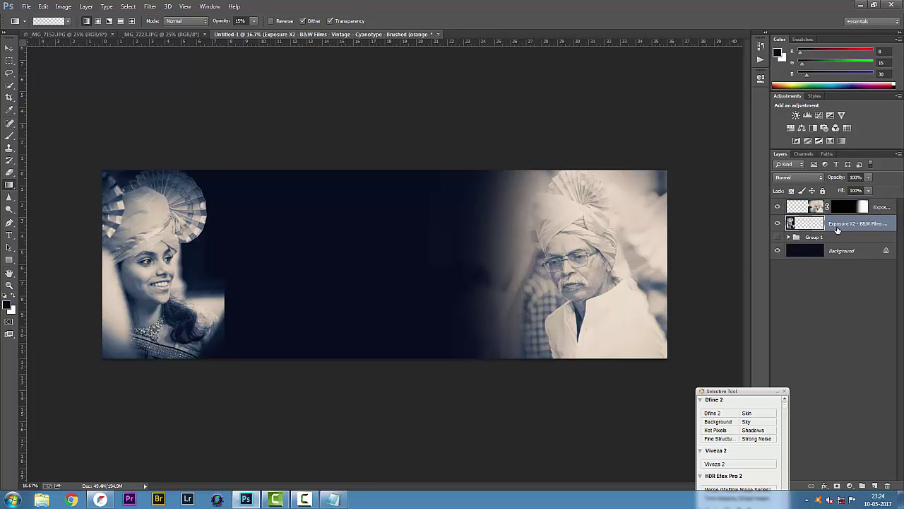
left_click(836, 486)
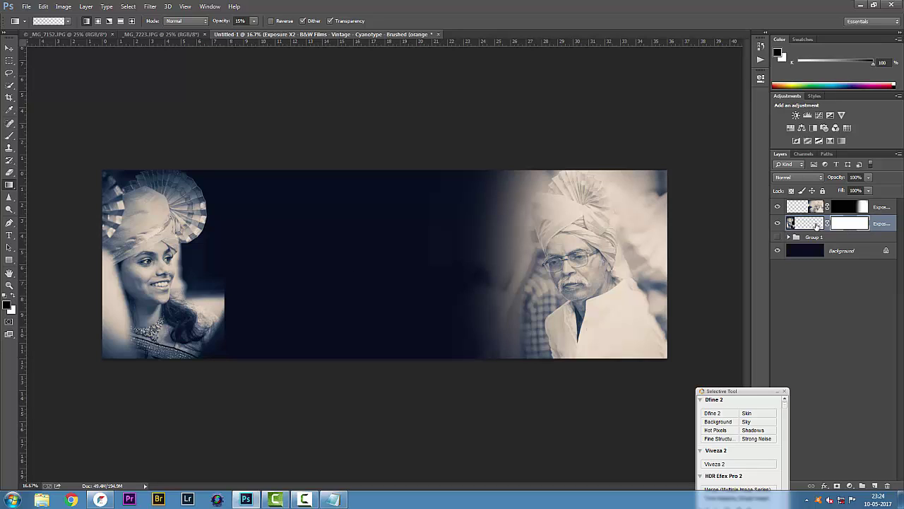
mouse_move(229, 280)
left_mouse_down()
mouse_move(197, 281)
mouse_move(232, 284)
mouse_move(198, 283)
mouse_move(214, 284)
left_mouse_up()
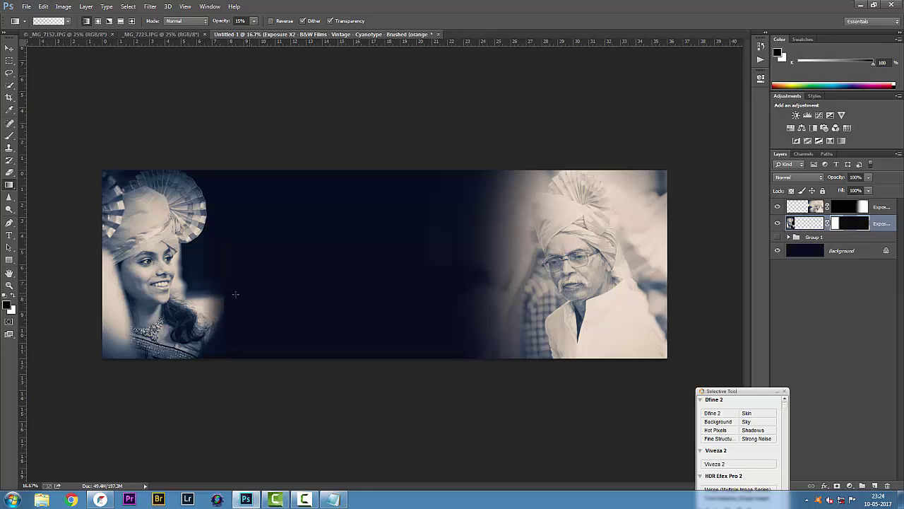
mouse_move(223, 293)
left_mouse_down()
mouse_move(256, 293)
mouse_move(228, 304)
mouse_move(235, 301)
left_mouse_up()
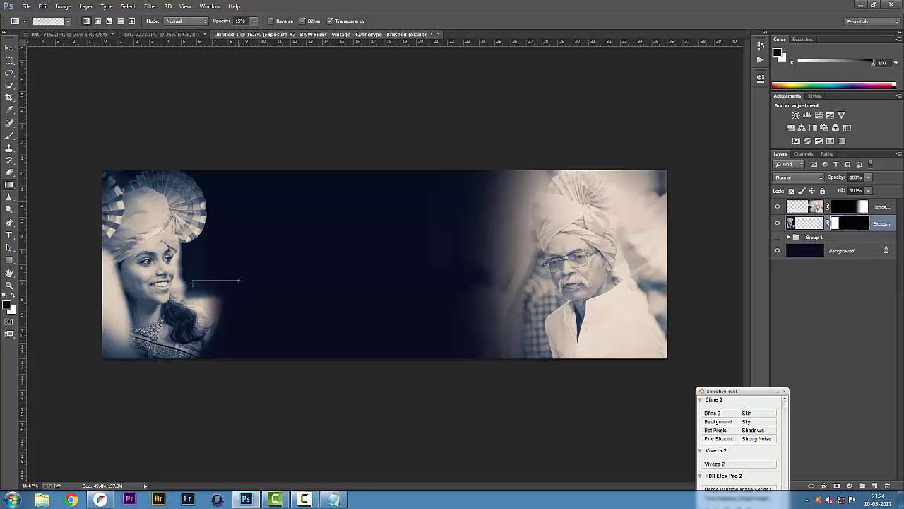
left_click_drag(192, 283, 232, 294)
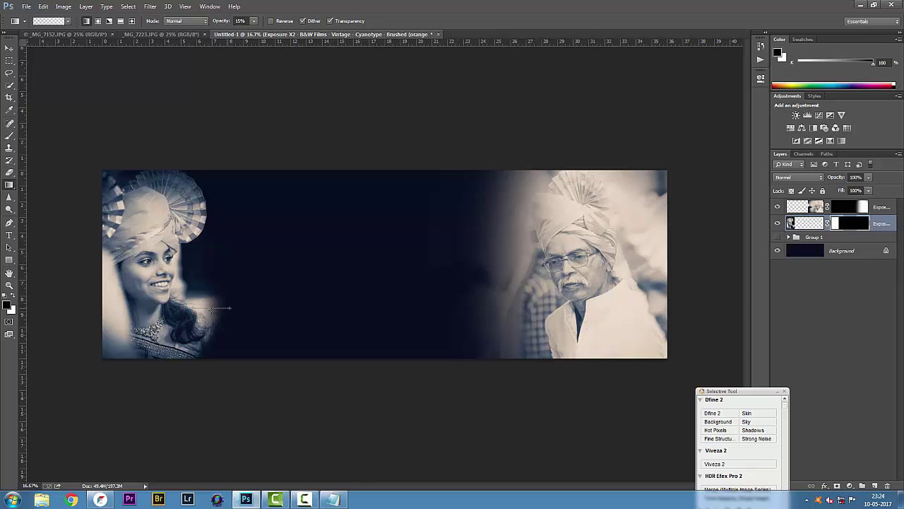
left_click_drag(229, 309, 161, 315)
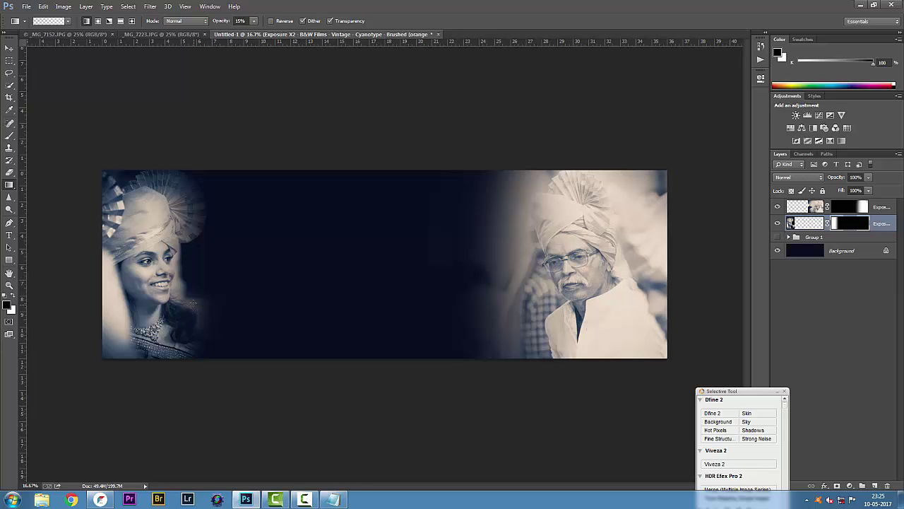
Step: Paint white on the woman's mask with a 600 px brush at 19% and 42% opacity to bring back her turban and hair
key("b")
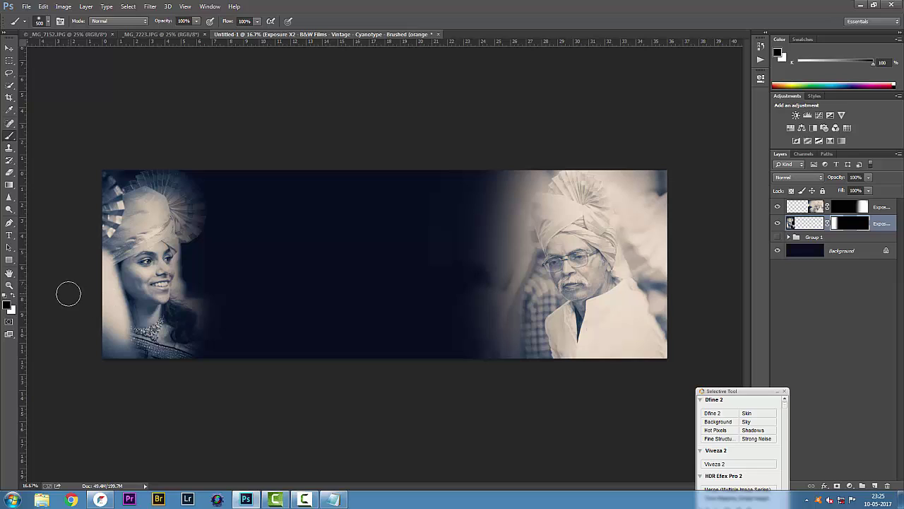
key("bracketright")
key("bracketright")
key("bracketright")
left_click(12, 297)
mouse_move(152, 203)
left_mouse_down()
mouse_move(148, 190)
mouse_move(178, 199)
mouse_move(187, 228)
mouse_move(163, 199)
left_mouse_up()
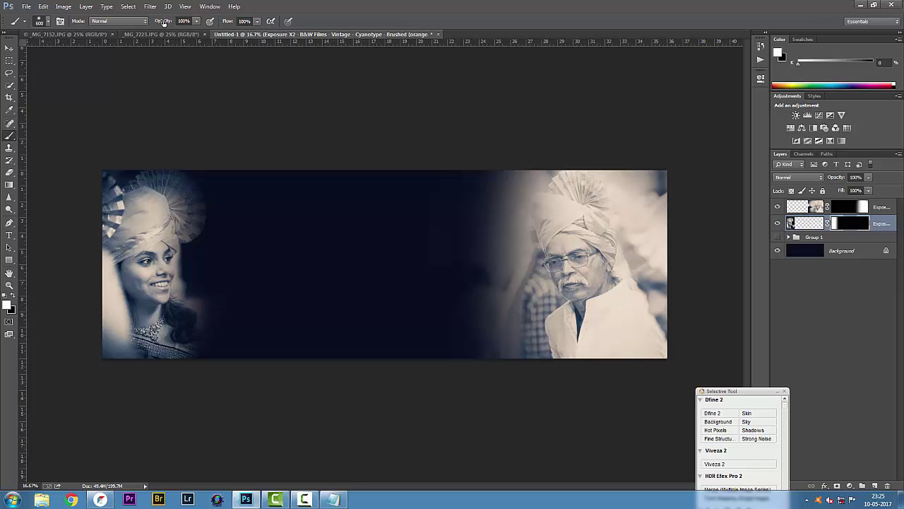
left_click_drag(163, 22, 128, 26)
mouse_move(130, 199)
left_mouse_down()
mouse_move(168, 195)
mouse_move(159, 196)
mouse_move(183, 209)
mouse_move(165, 196)
mouse_move(177, 217)
mouse_move(175, 203)
mouse_move(162, 221)
mouse_move(154, 192)
mouse_move(124, 209)
mouse_move(96, 189)
mouse_move(138, 215)
mouse_move(162, 191)
mouse_move(161, 180)
mouse_move(155, 186)
mouse_move(161, 171)
mouse_move(170, 198)
left_mouse_up()
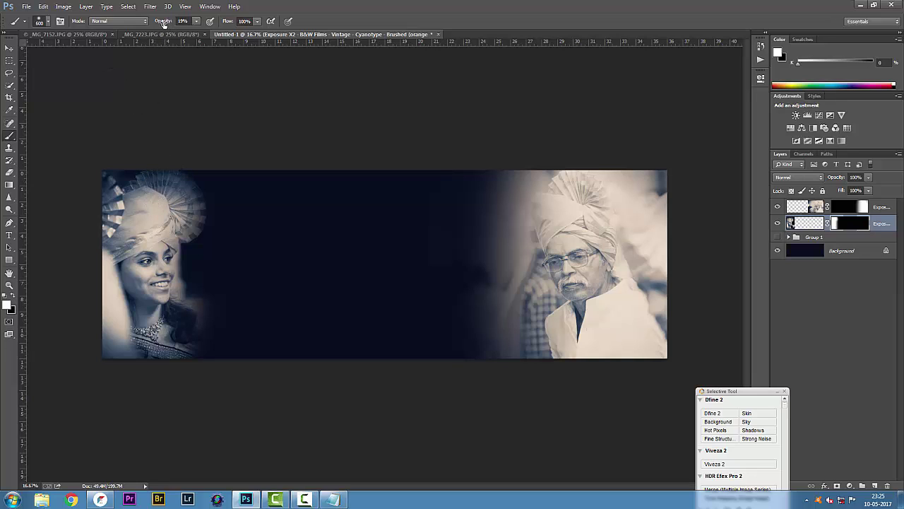
left_click_drag(164, 23, 174, 26)
mouse_move(155, 168)
left_mouse_down()
mouse_move(167, 205)
mouse_move(152, 228)
mouse_move(172, 205)
mouse_move(162, 202)
mouse_move(164, 229)
mouse_move(177, 217)
mouse_move(166, 178)
mouse_move(146, 171)
mouse_move(170, 179)
mouse_move(184, 212)
mouse_move(169, 212)
mouse_move(152, 246)
mouse_move(148, 295)
mouse_move(143, 277)
mouse_move(147, 291)
mouse_move(161, 293)
mouse_move(172, 323)
left_mouse_up()
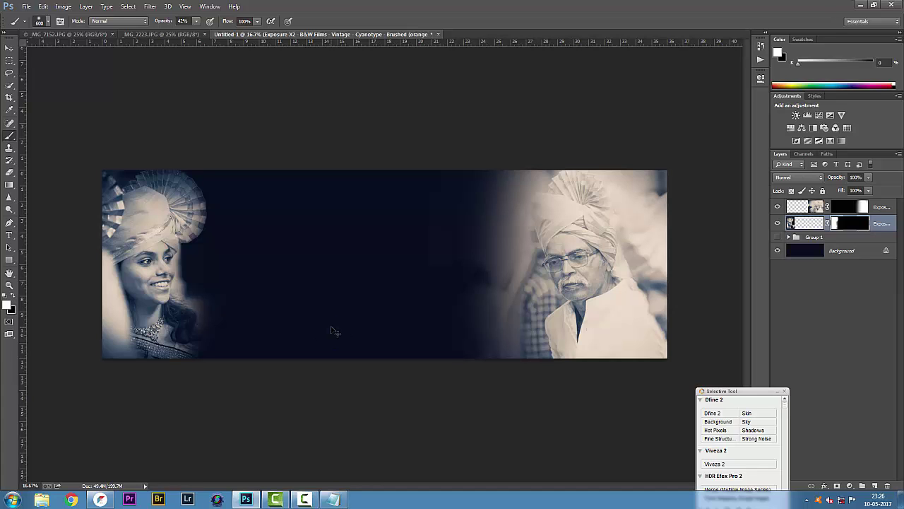
Step: Start saving the spread into the Extentions folder under Album Selection, with JPEG as the file format
key("ctrl+s")
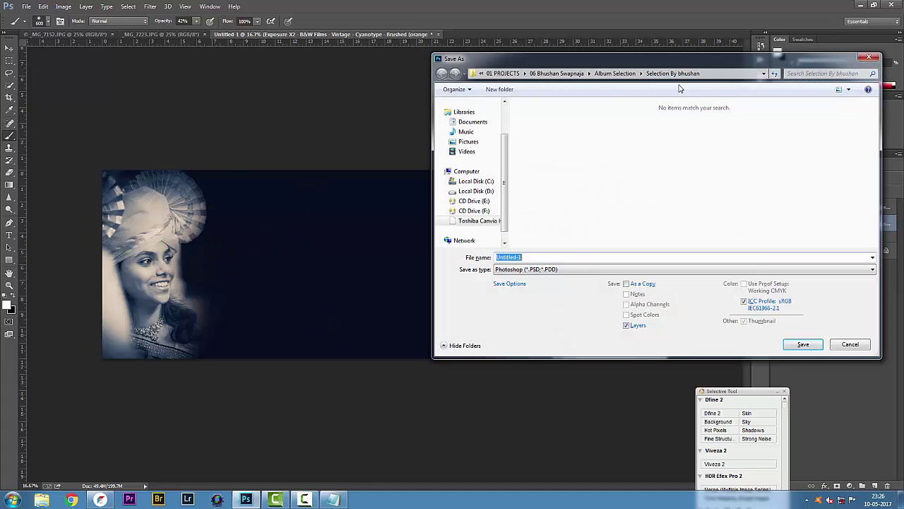
left_click(621, 74)
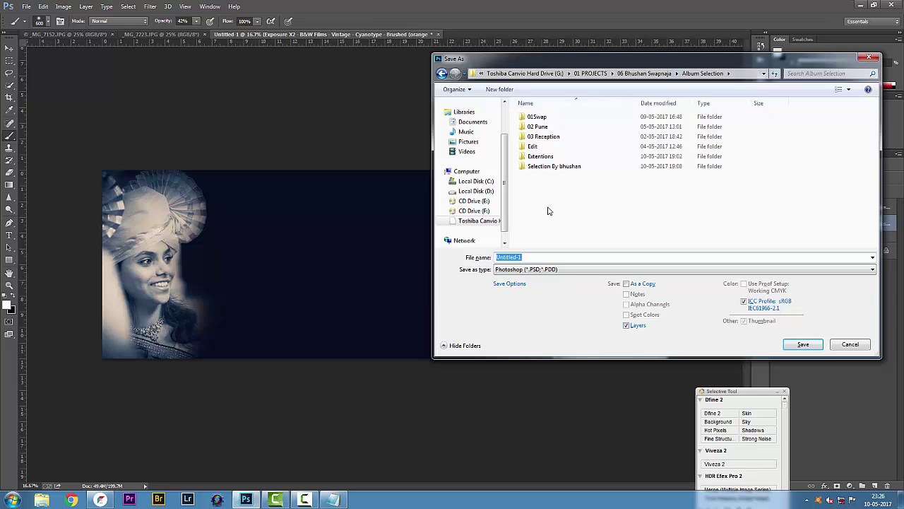
double_click(549, 156)
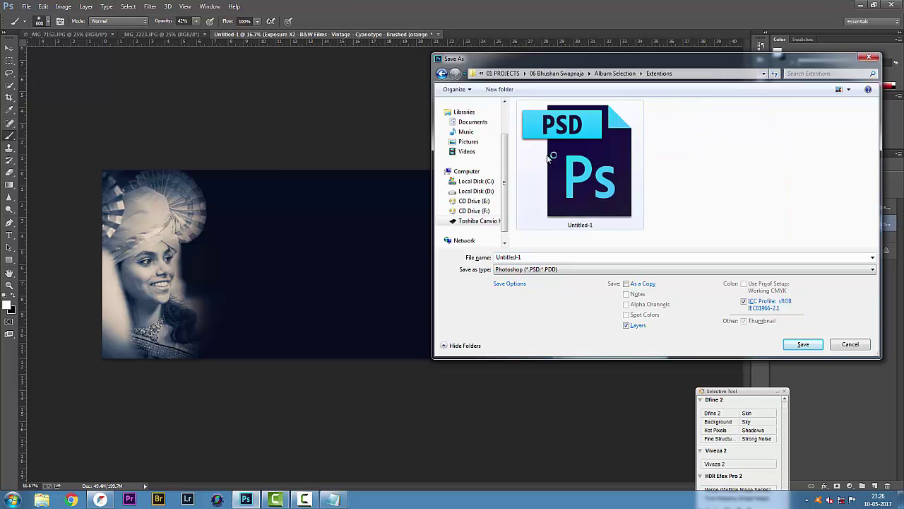
left_click(549, 270)
key("j")
key("Return")
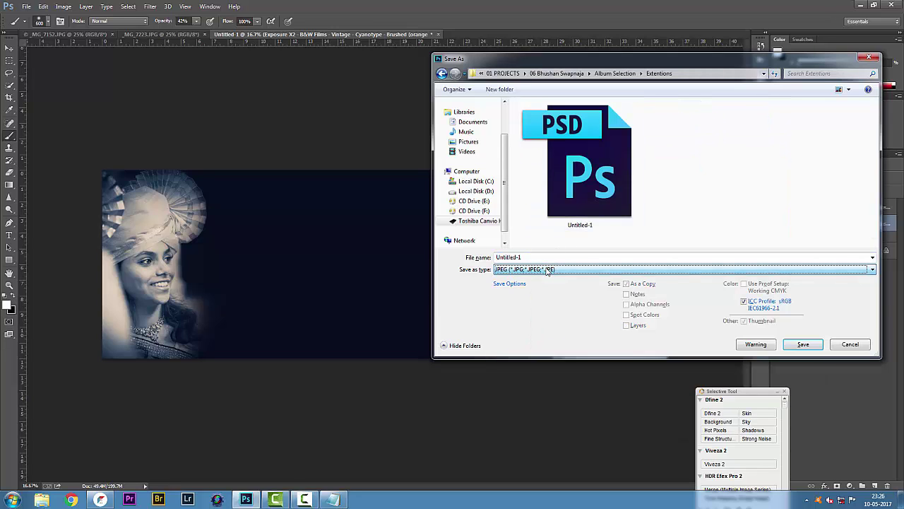
Step: Name the JPEG file 29 and save it at quality 12 (Maximum) with Baseline ("Standard") format
left_click_drag(875, 126, 806, 260)
left_click(609, 258)
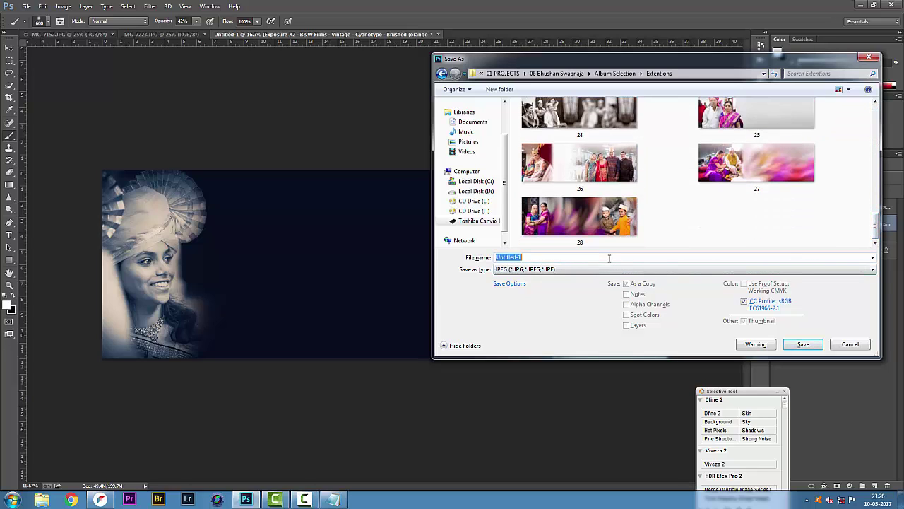
type("29")
key("Return")
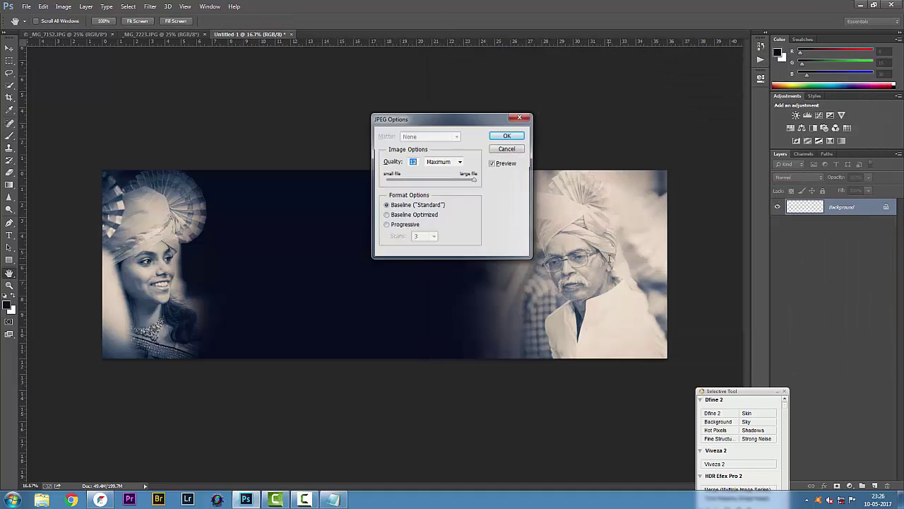
left_click(506, 136)
Step: Switch to Windows Explorer, open the recently used Extentions folder and select spread image 28
left_click(42, 500)
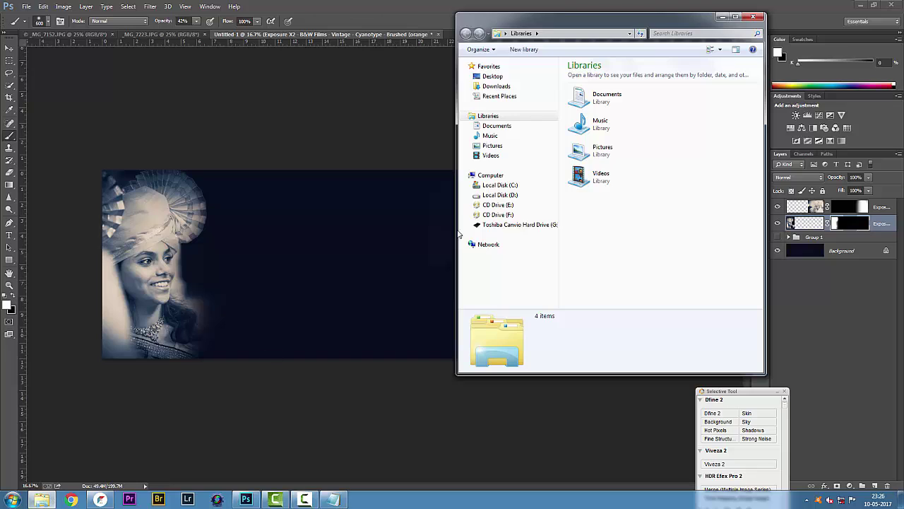
left_click(506, 96)
double_click(669, 78)
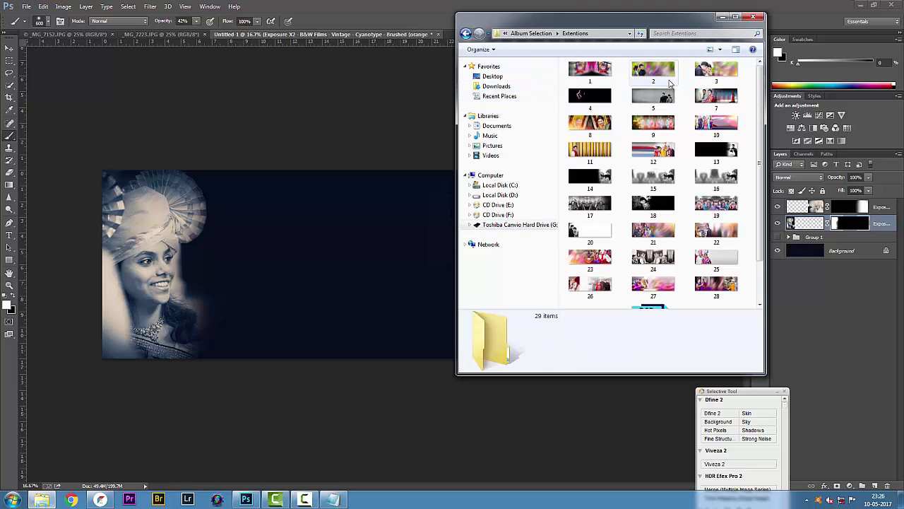
left_click(716, 286)
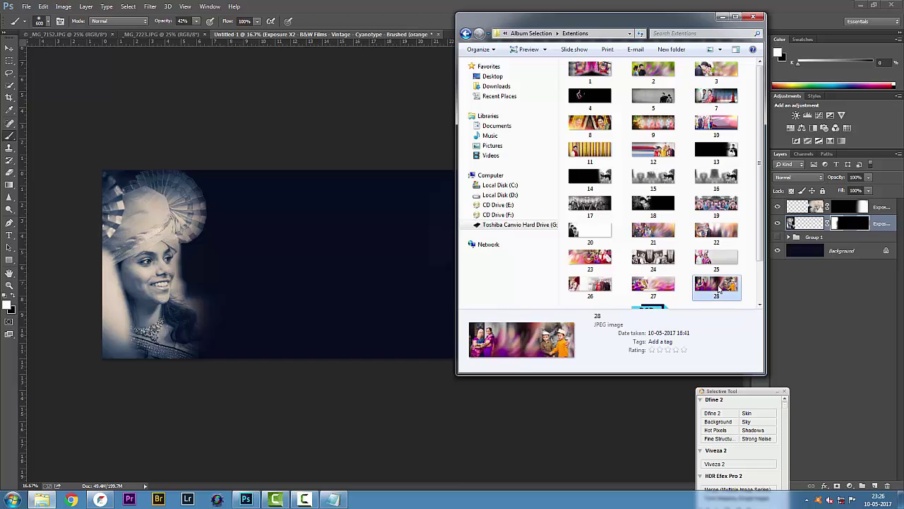
Step: Select spread image 29 in the Extentions folder and switch to Fundy Designer
scroll(706, 290, "down", 1)
left_click(604, 297)
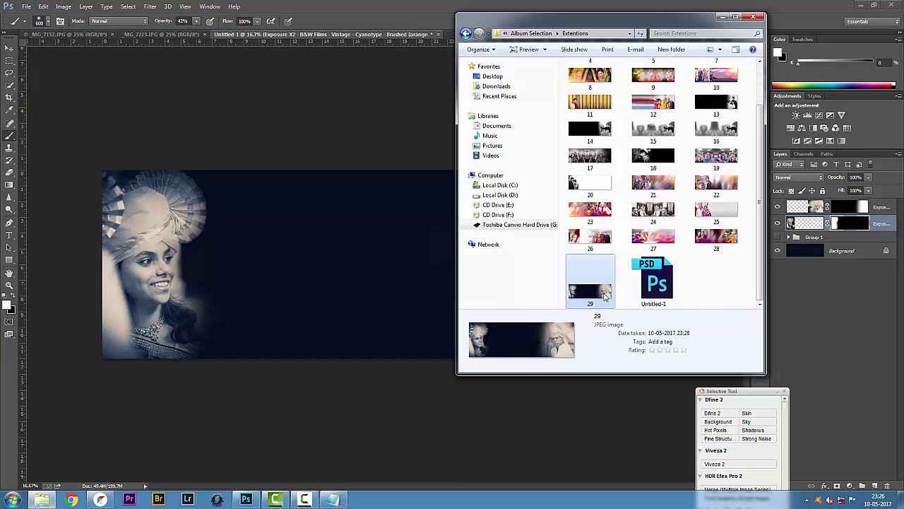
left_click(863, 5)
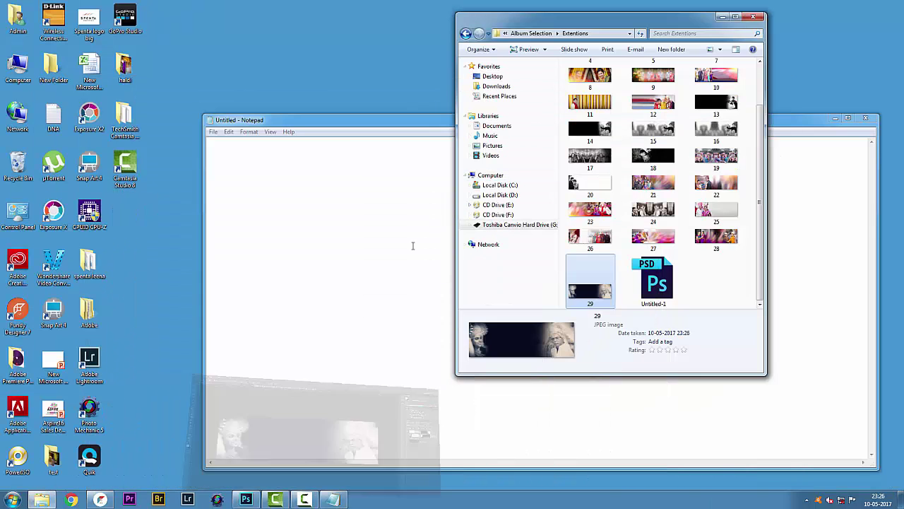
left_click(101, 500)
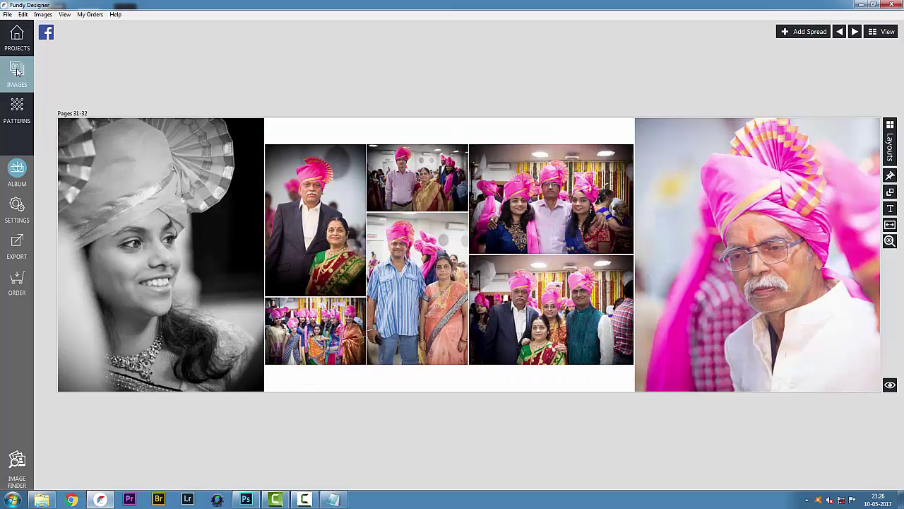
Step: Show the album's image library, shrink the window beside the Extentions folder, and import image 29 into it
left_click(17, 70)
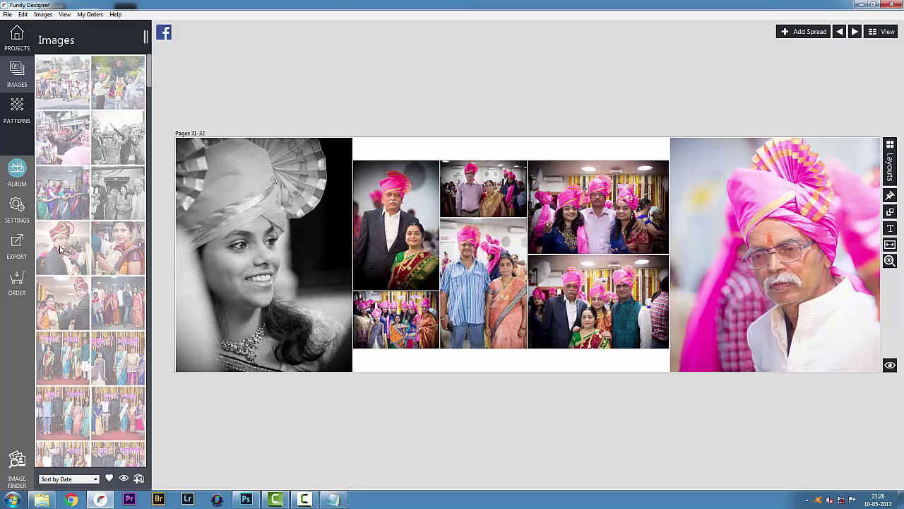
double_click(340, 4)
left_click_drag(337, 23, 236, 103)
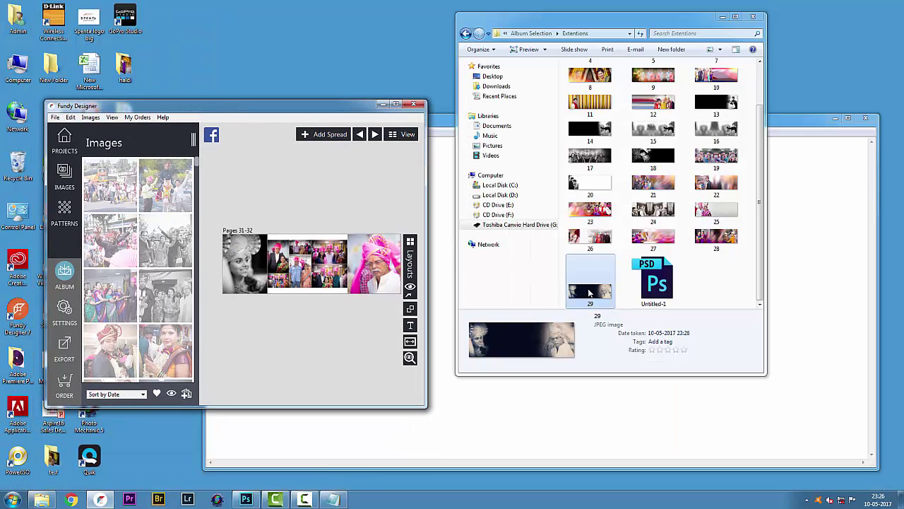
left_click_drag(590, 291, 163, 247)
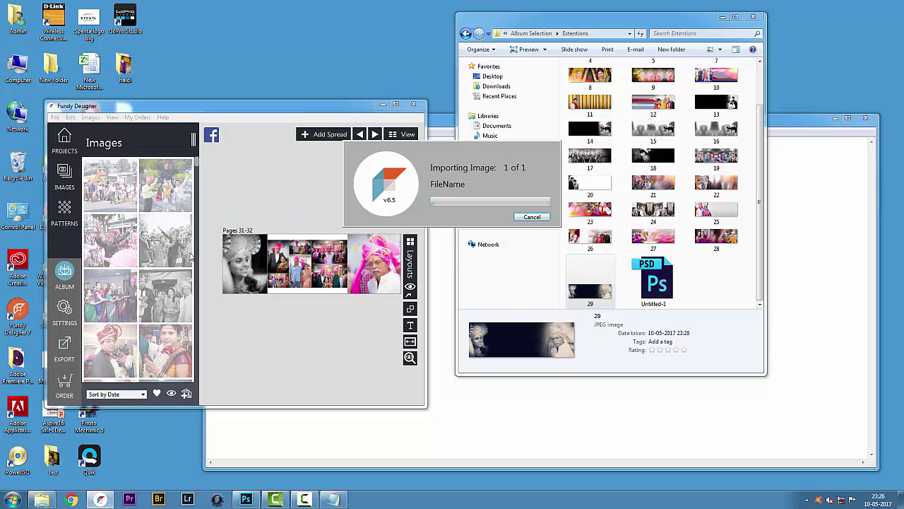
Step: Filter the thumbnails to unused images and select the imported dark navy image
left_click(112, 117)
mouse_move(132, 184)
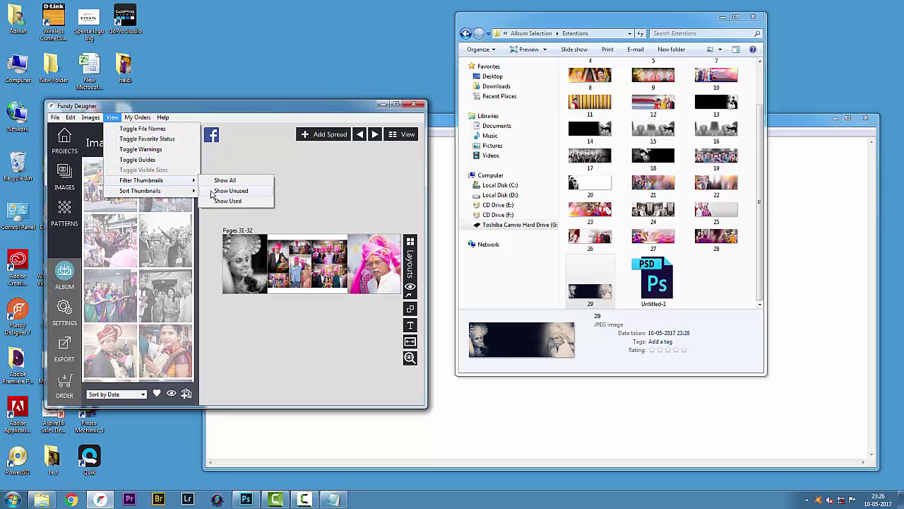
left_click(205, 191)
left_click(118, 189)
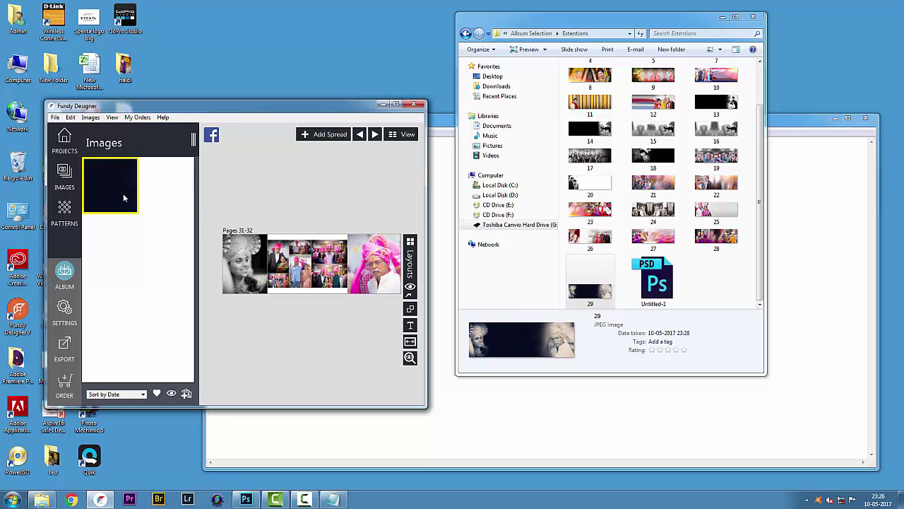
Step: Replace the woman's portrait on pages 31-32 with the imported image, preview it full size, and maximize the album window
left_click_drag(123, 193, 256, 260)
left_click(244, 267)
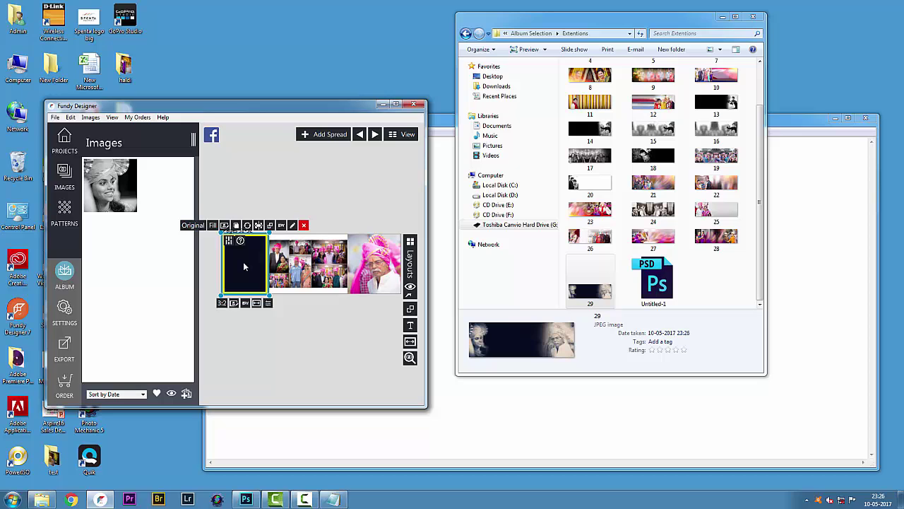
double_click(244, 266)
left_click(408, 115)
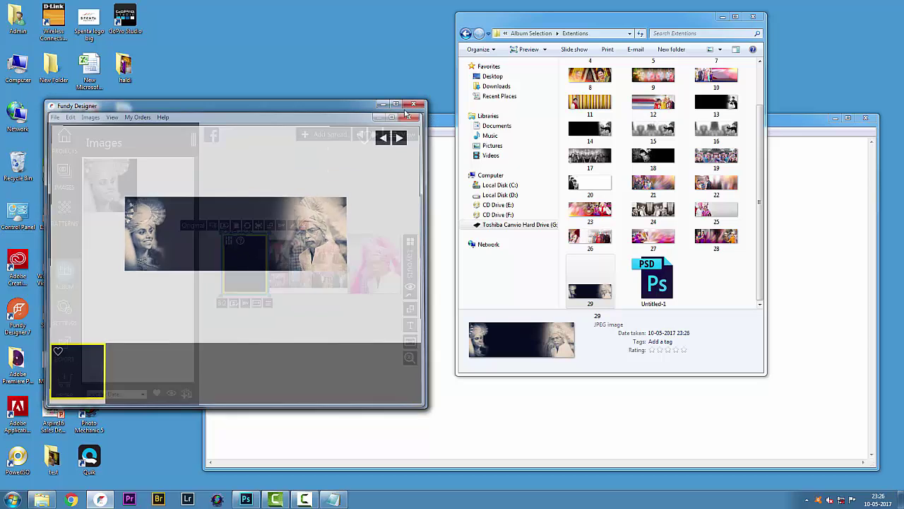
left_click(396, 104)
left_click(325, 300)
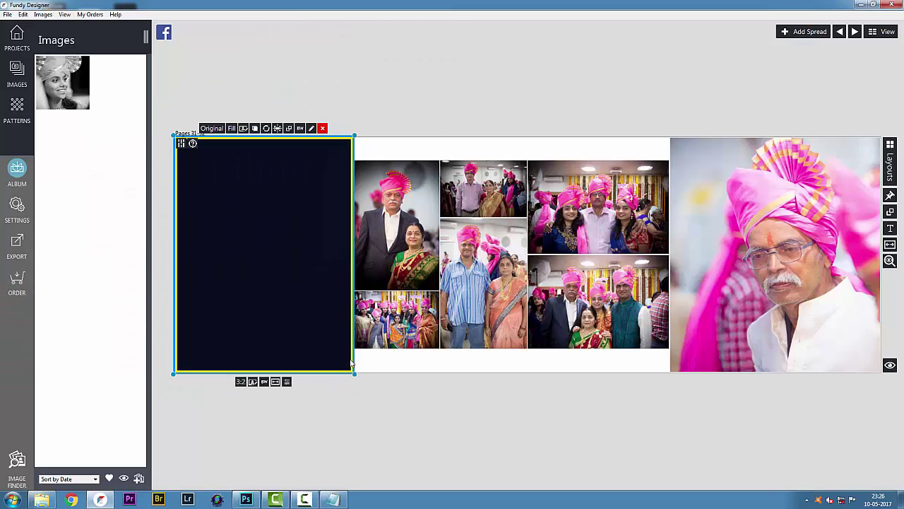
Step: Delete the man's portrait from pages 31-32 and enlarge the navy image to fill the whole spread
left_click(729, 289)
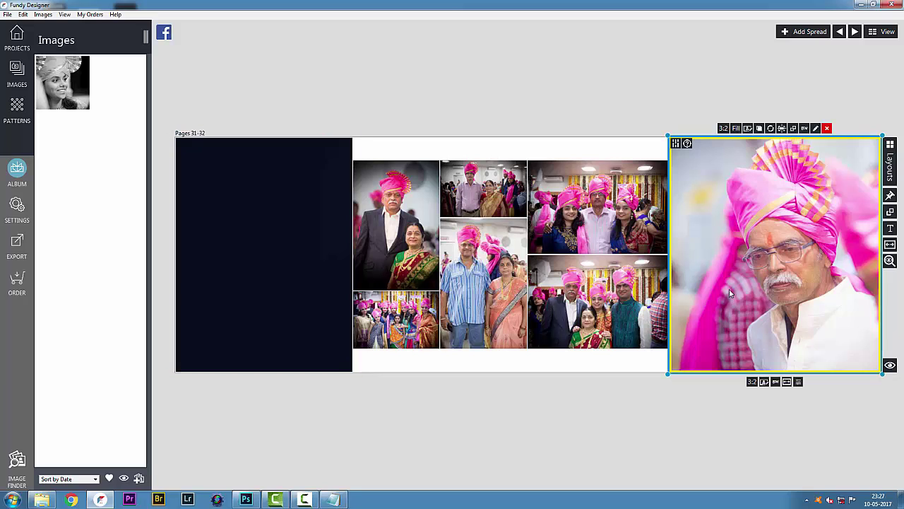
left_click(826, 129)
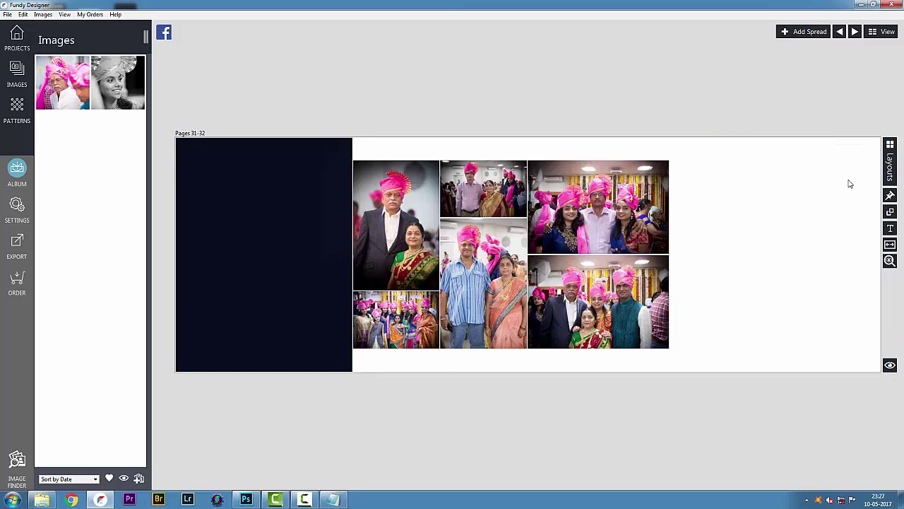
left_click(321, 285)
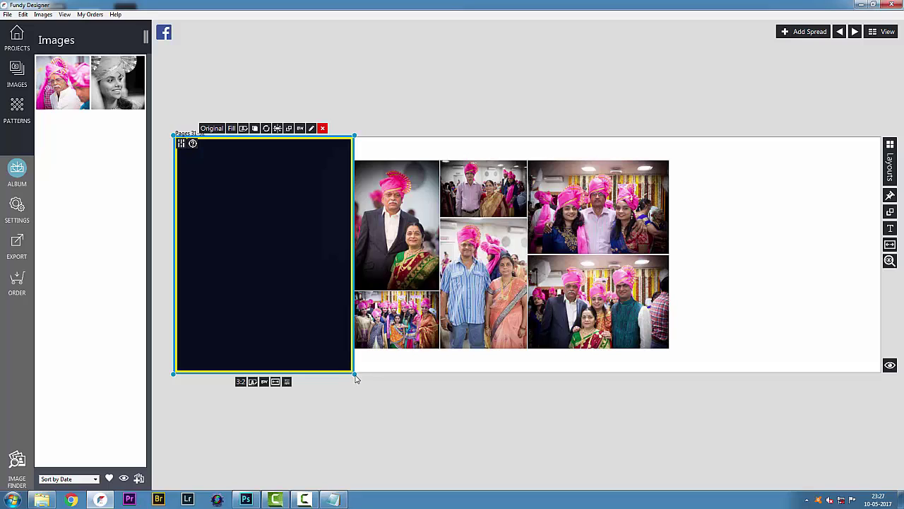
left_click_drag(371, 376, 902, 486)
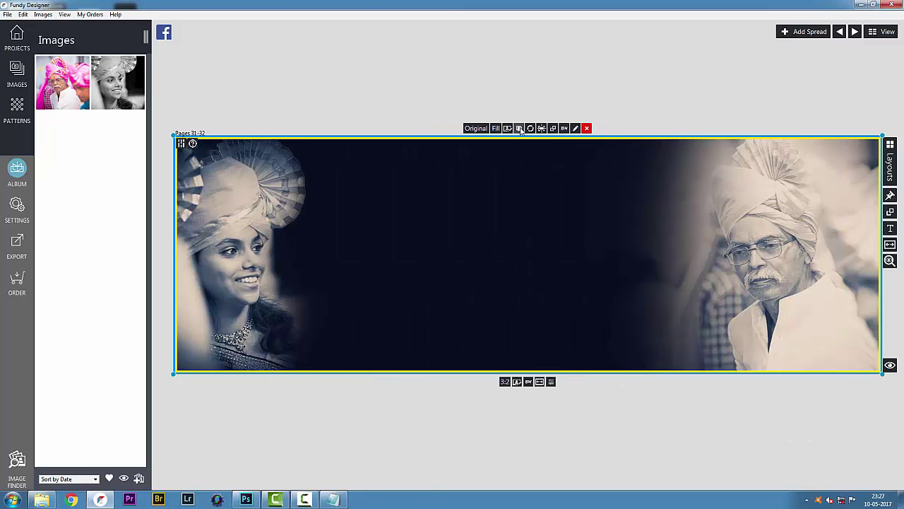
left_click(541, 91)
left_click(498, 163)
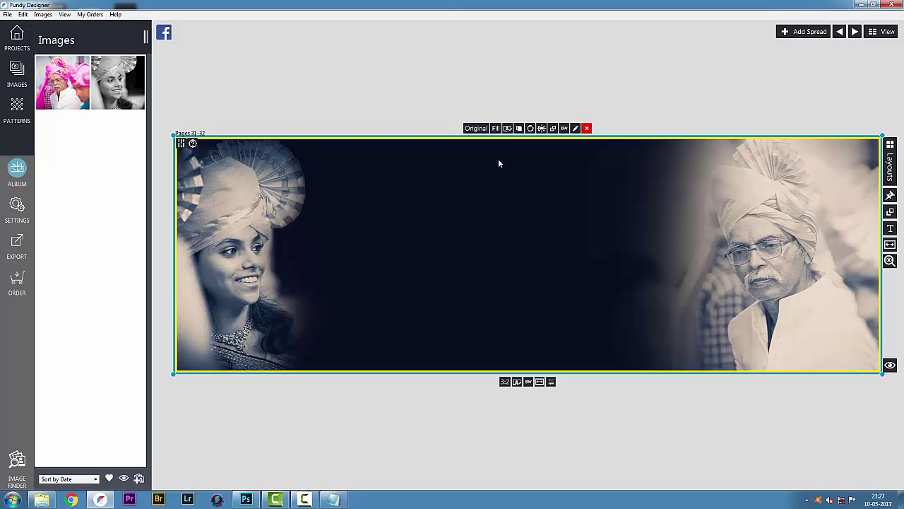
Step: Move the navy image backward twice to place it behind the photo collage, and change the Windows color scheme to Windows 7 Basic
left_click(520, 128)
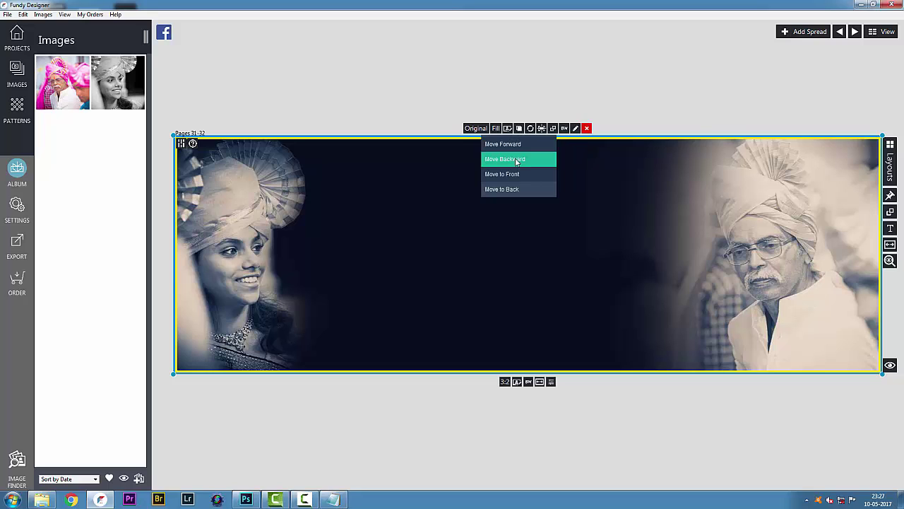
left_click(516, 160)
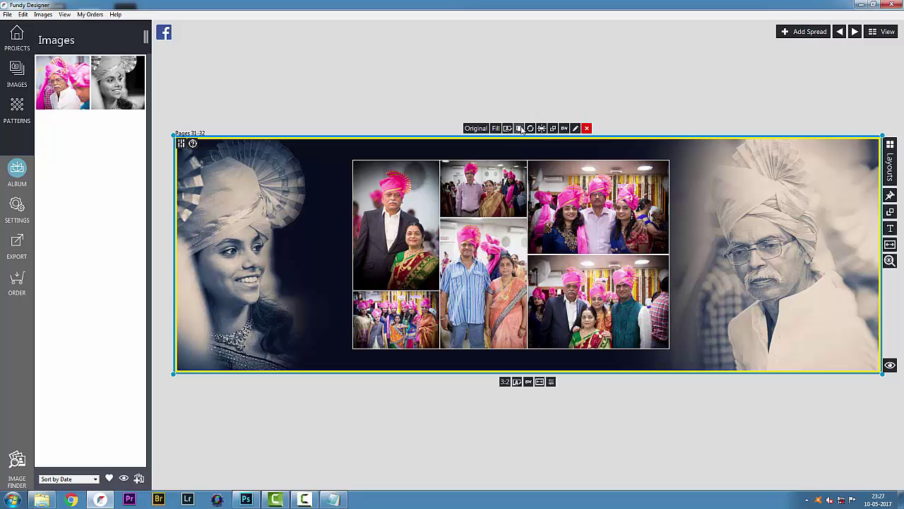
left_click(521, 128)
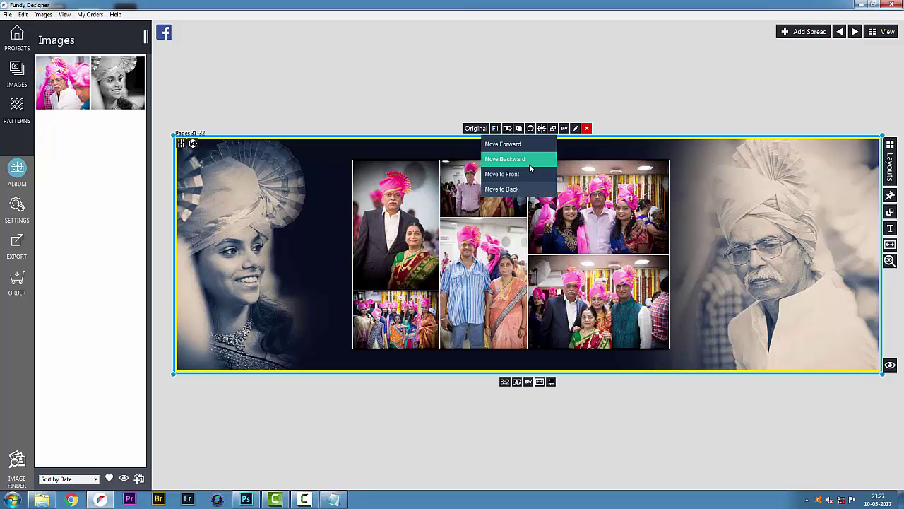
left_click(529, 164)
left_click(505, 88)
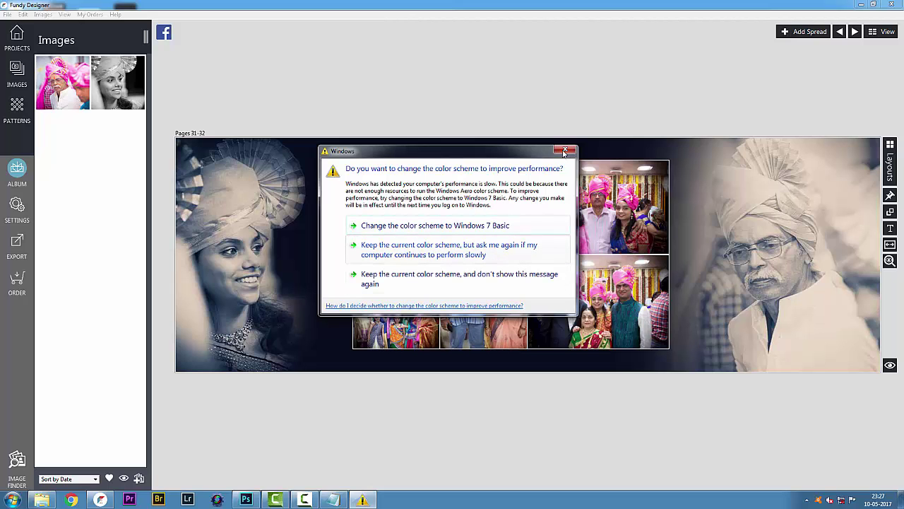
left_click(477, 226)
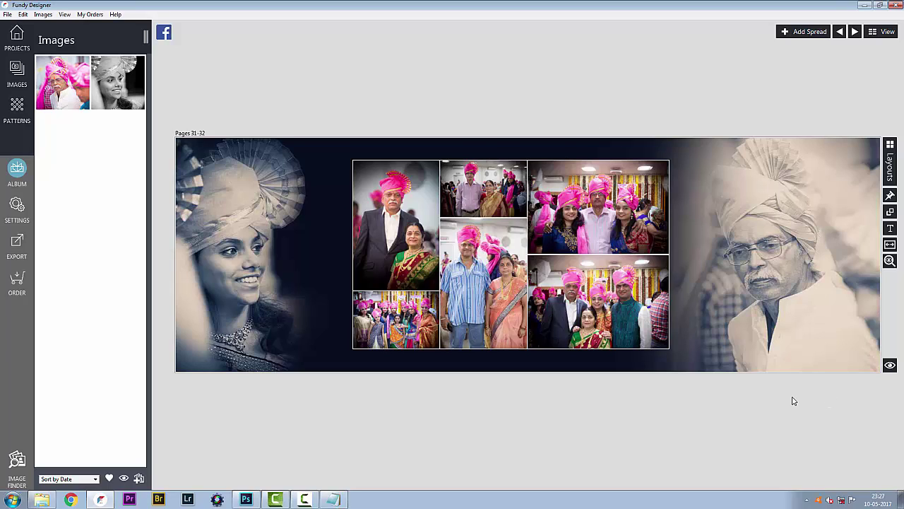
Step: Show the spread's cut and safe zone guides and enlarge the photo collage slightly
left_click(889, 366)
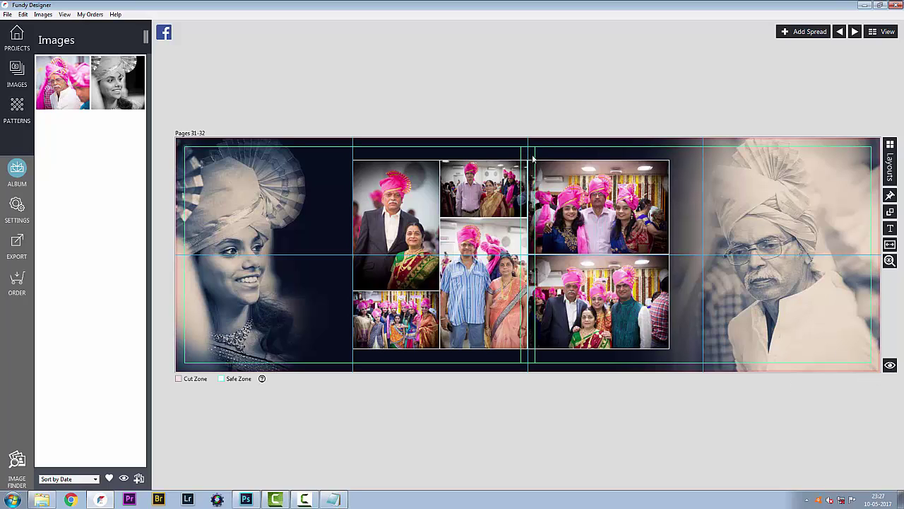
left_click(662, 170)
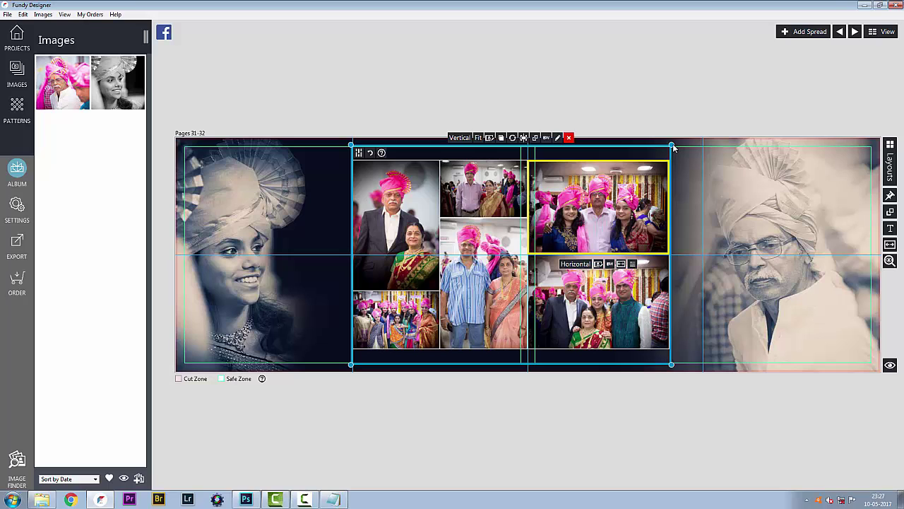
left_click_drag(672, 146, 675, 143)
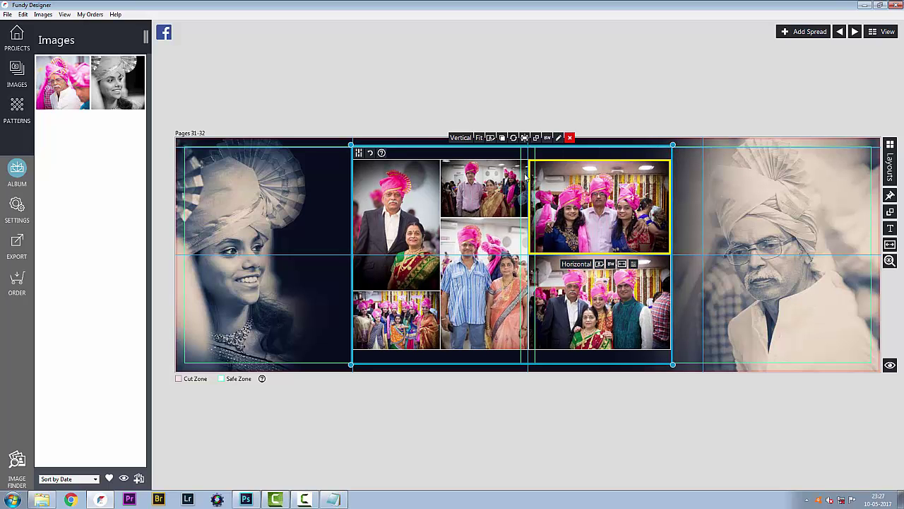
left_click(569, 99)
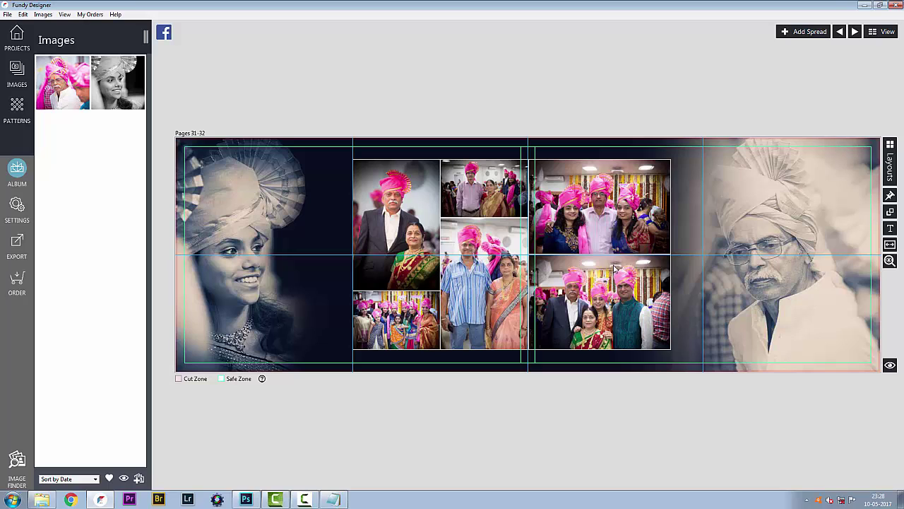
Step: Switch to Photoshop, hide both cyanotype portrait layers, and expand and show Group 1 with the original photos
left_click(865, 5)
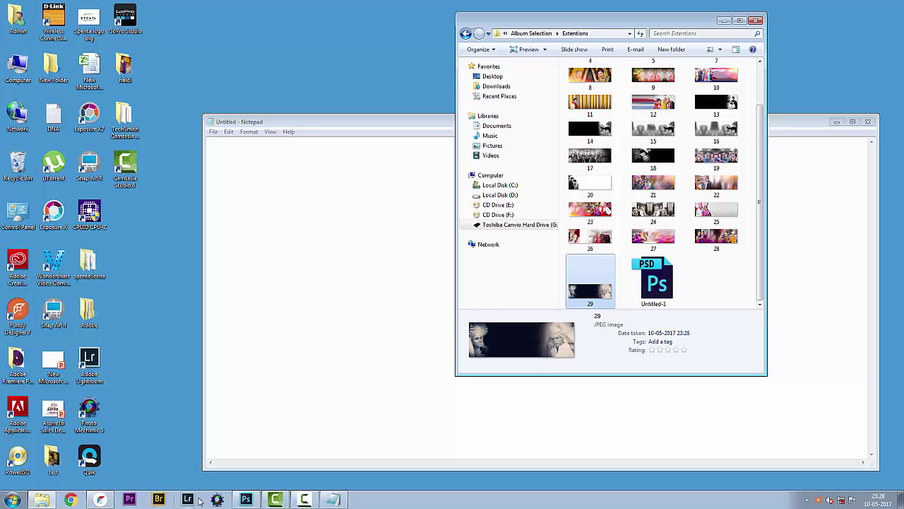
left_click(246, 499)
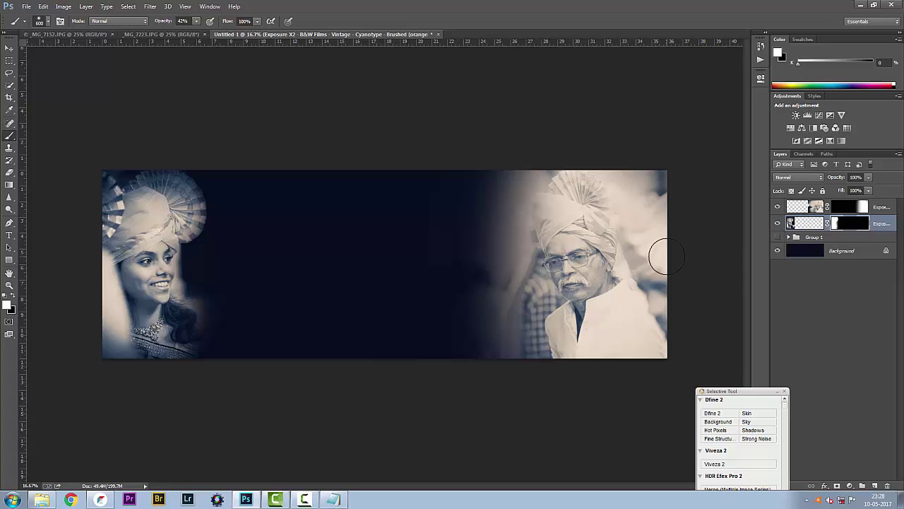
left_click(793, 239)
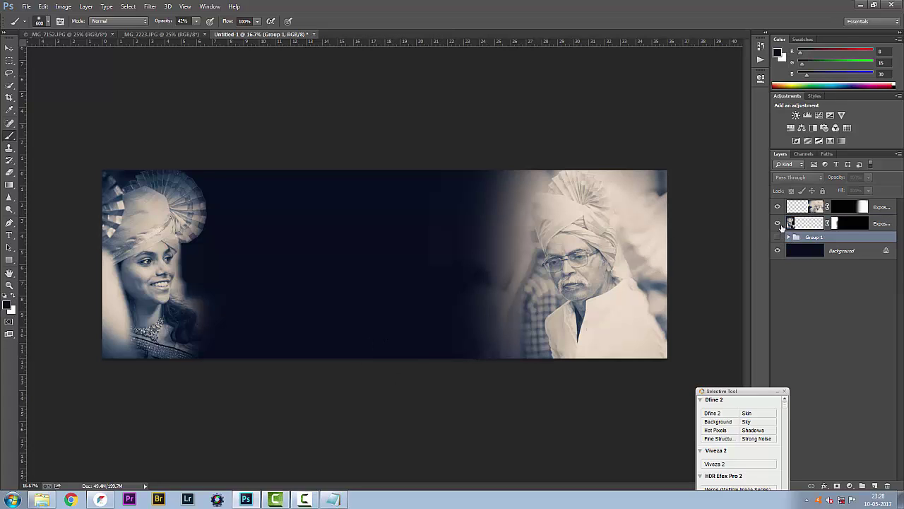
left_click(778, 223)
left_click(778, 206)
left_click(788, 237)
left_click(777, 236)
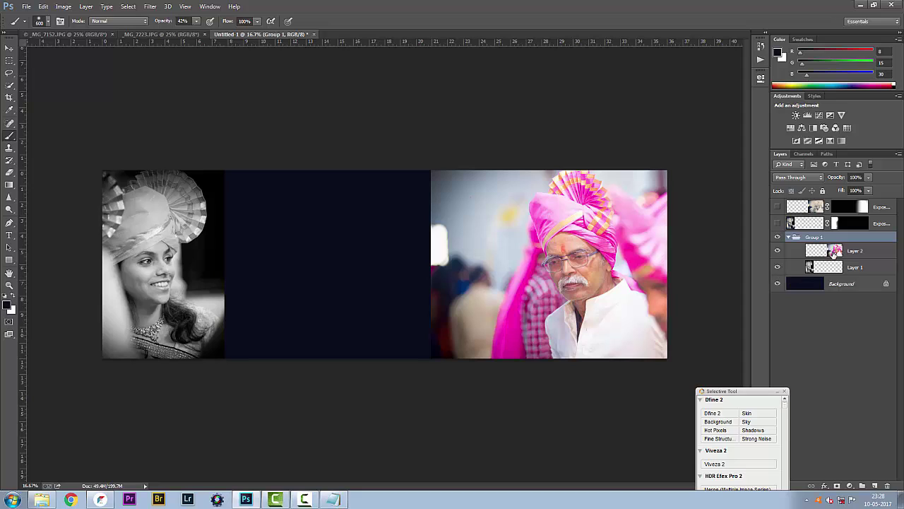
Step: Select Layer 2 with the man's color photo and hide Layer 1 and the Background
left_click(836, 250)
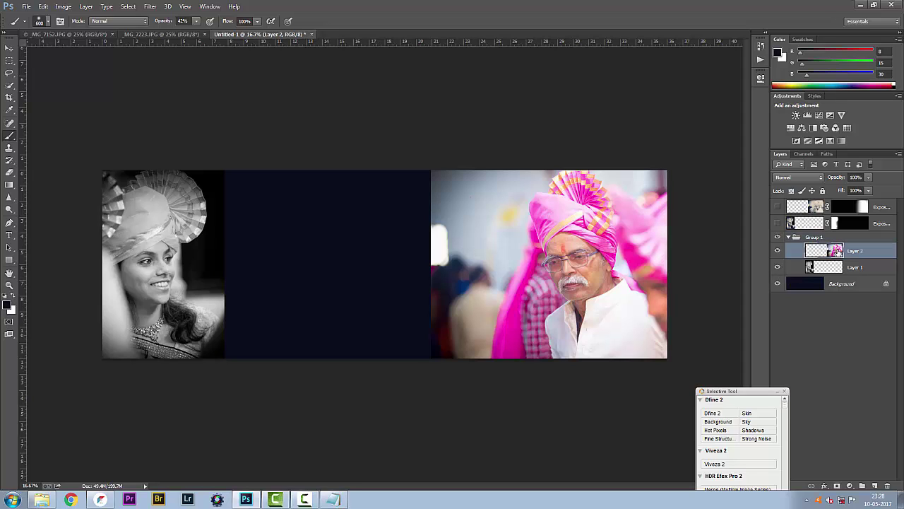
left_click(778, 267)
left_click(778, 284)
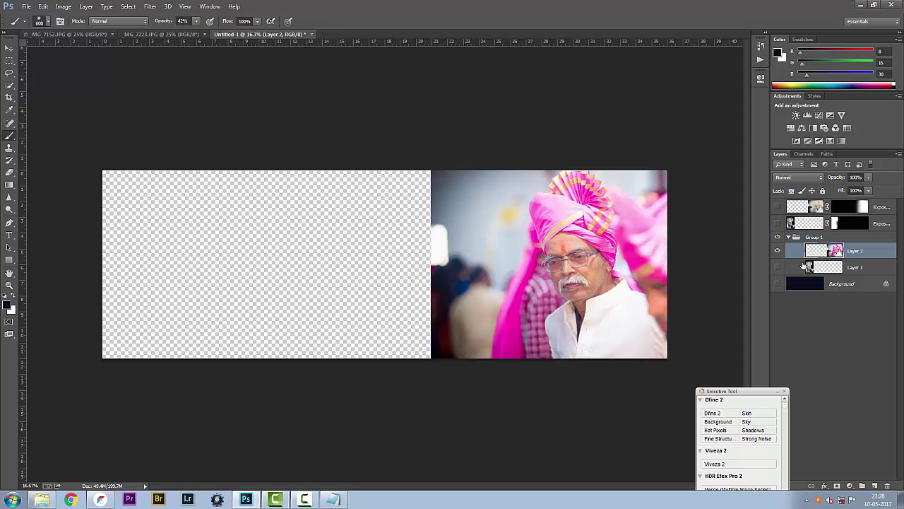
Step: Marquee-select a full-height strip about 4 inches wide across the inner edge of the man's photo, with 0 px feather
key("v")
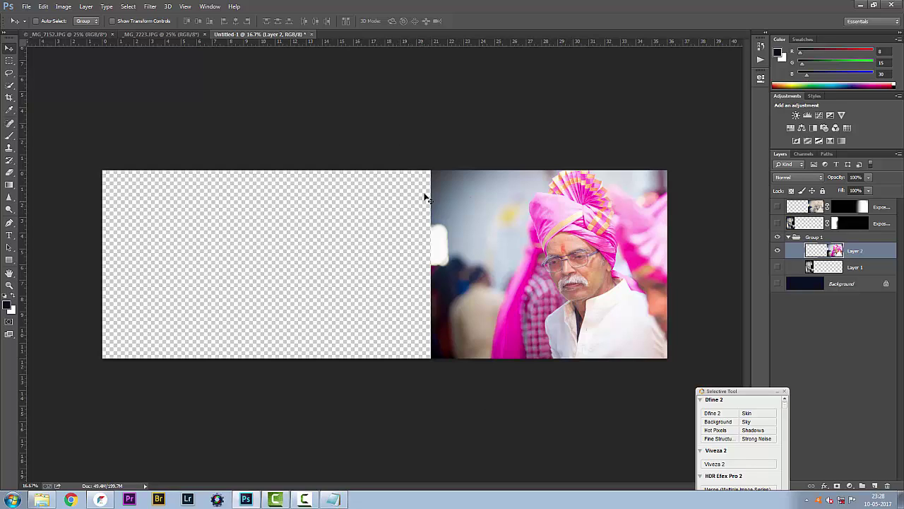
left_click(9, 62)
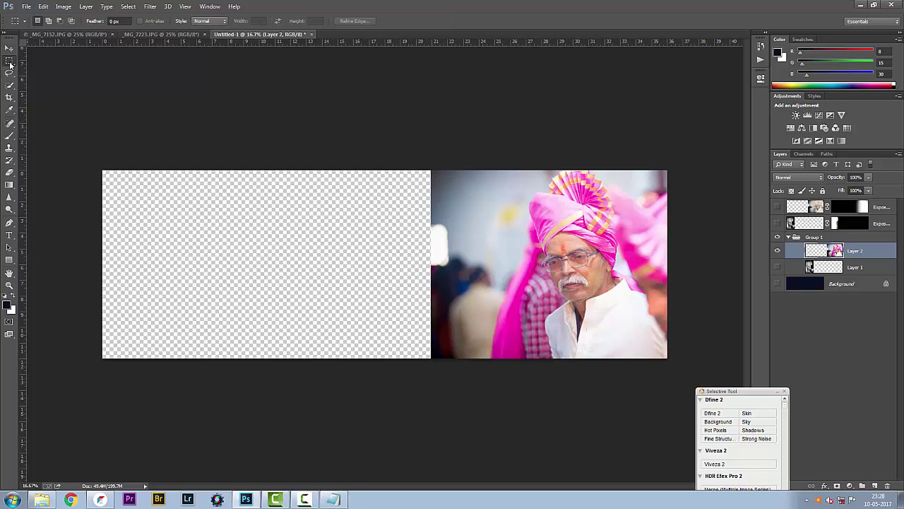
left_click_drag(403, 143, 488, 437)
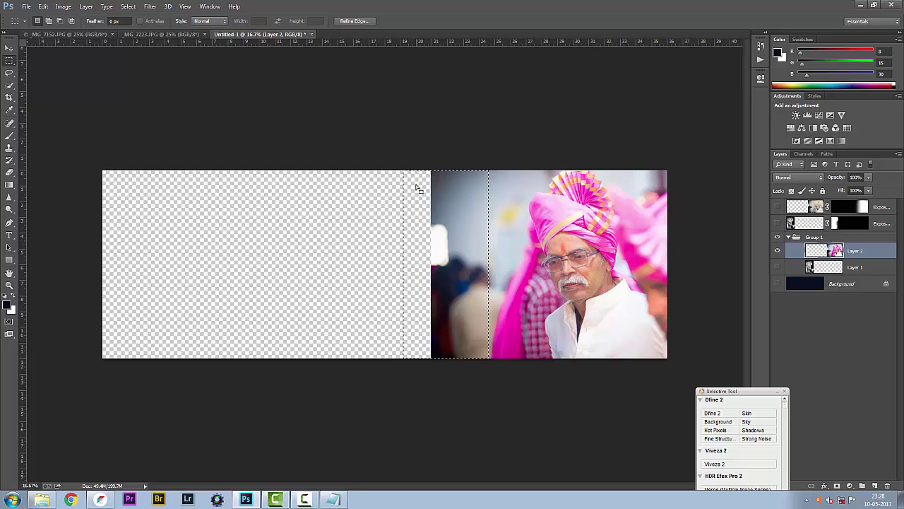
left_click_drag(419, 157, 482, 376)
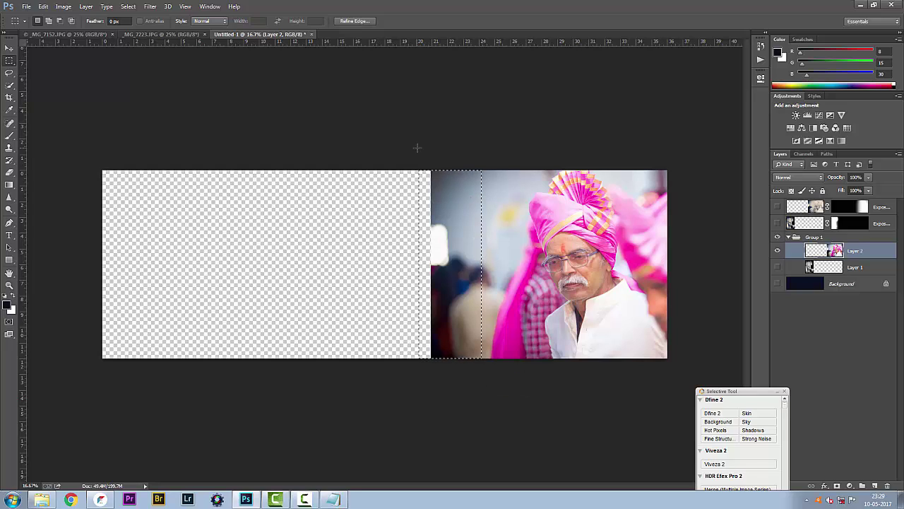
Step: Reselect a full-height strip about 4.5 inches wide across the inner edge of the man's photo, delete it and deselect
key("ctrl+d")
left_click_drag(411, 136, 482, 404)
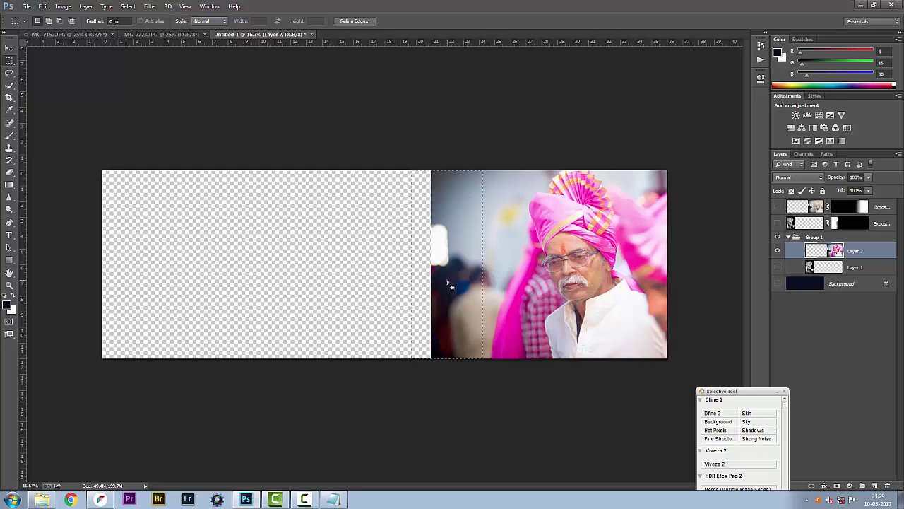
key("Delete")
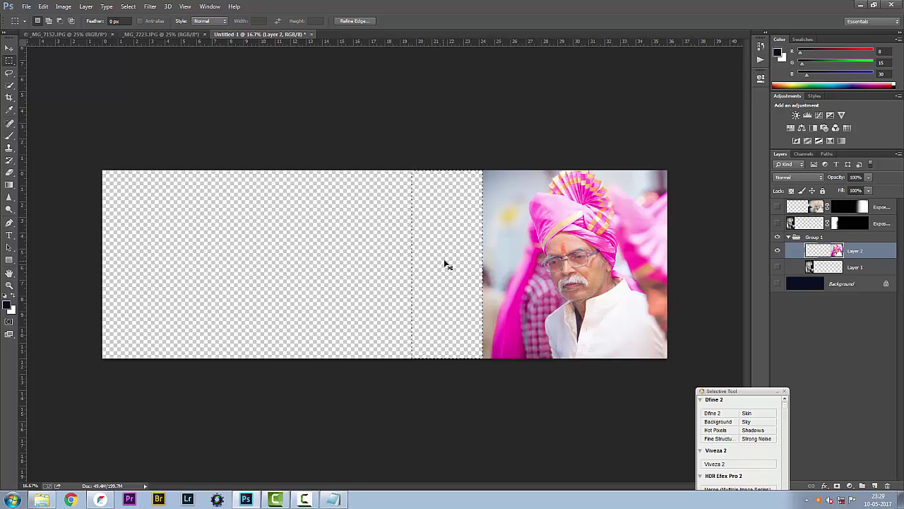
key("ctrl+d")
key("v")
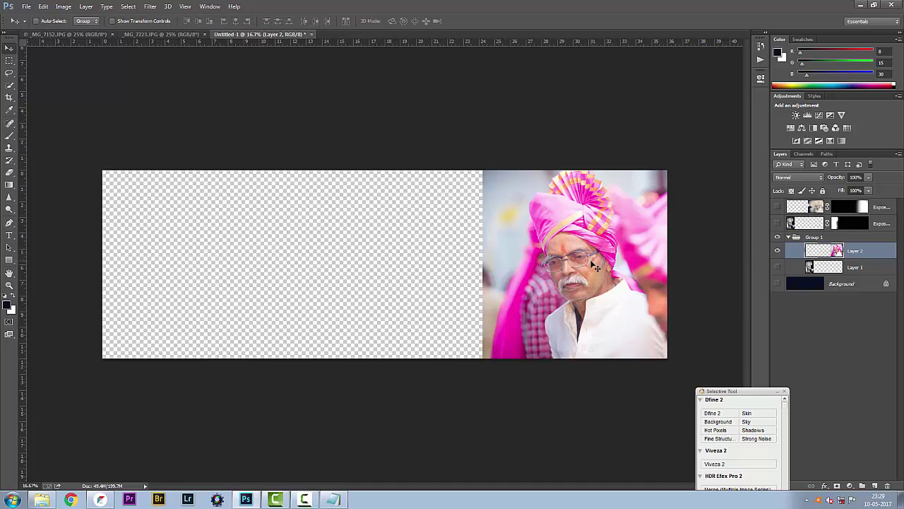
left_click_drag(591, 264, 305, 264)
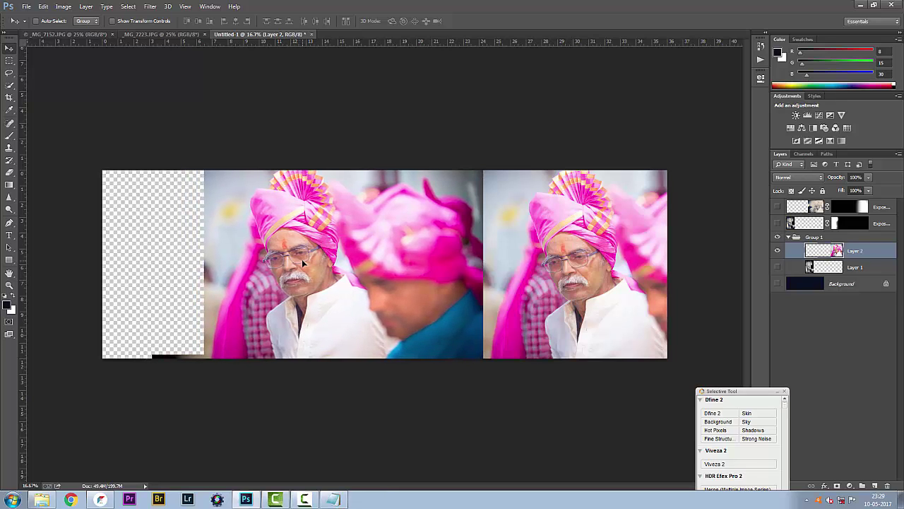
key("ctrl+j")
key("ctrl+t")
right_click(339, 251)
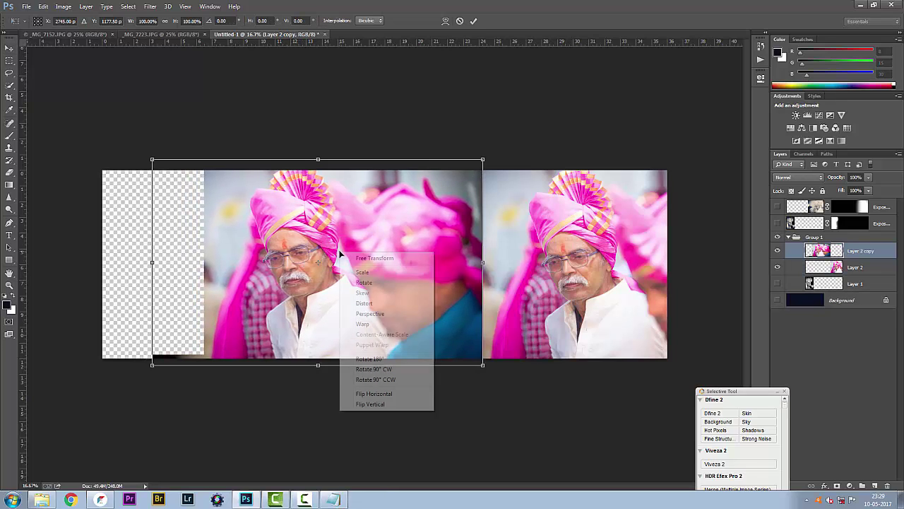
left_click(378, 397)
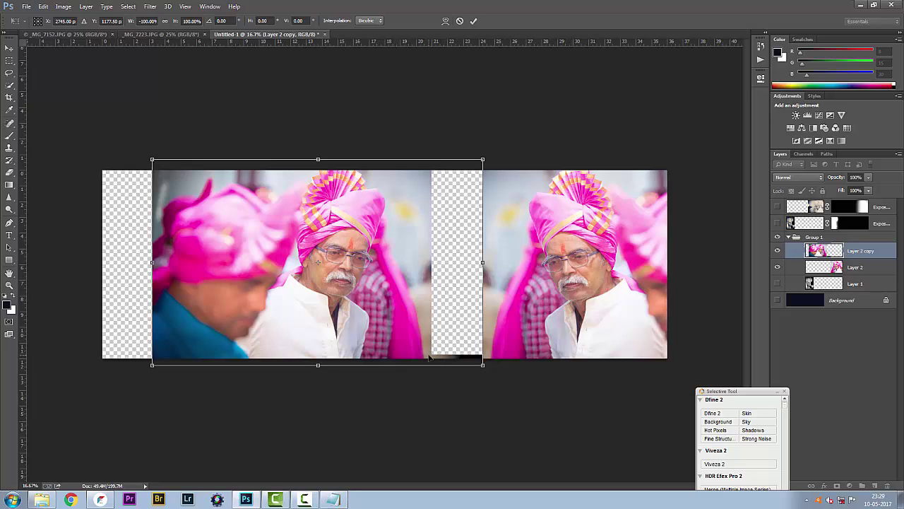
key("Return")
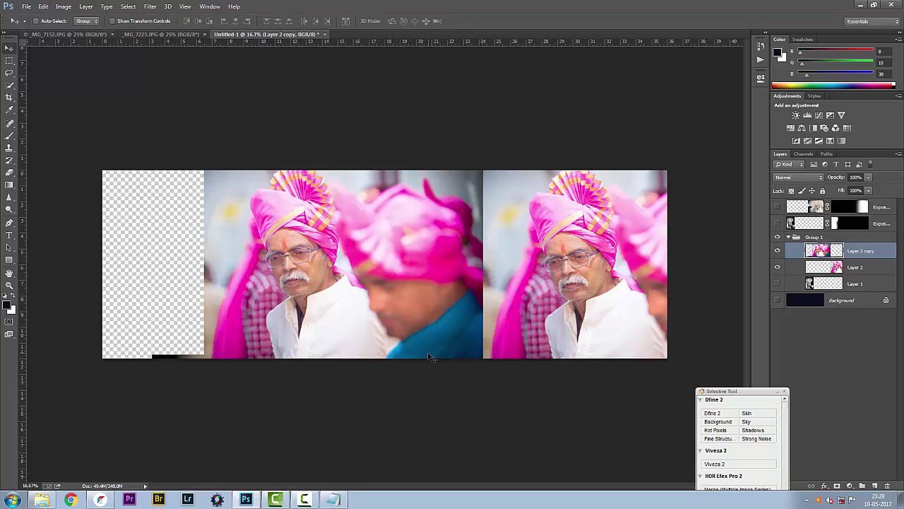
key("Delete")
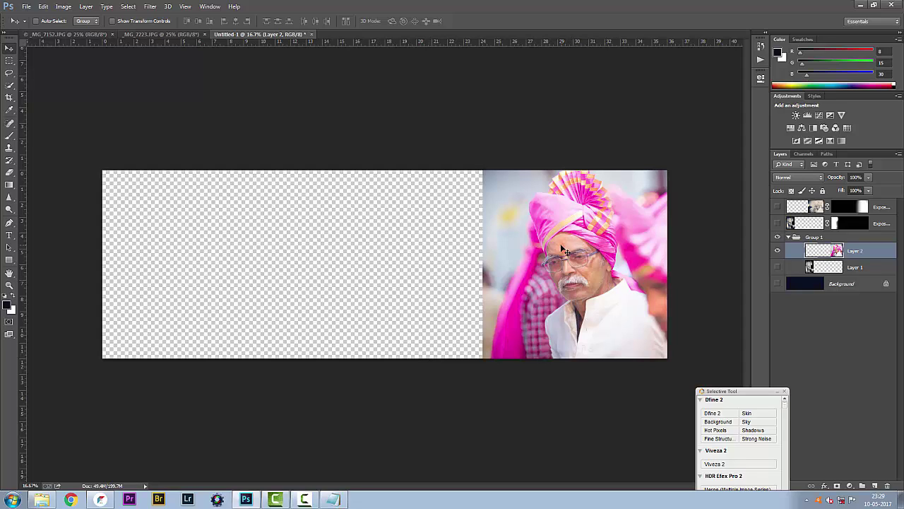
Step: Crop away the photo's pixels beyond the canvas and place a horizontally flipped duplicate flush against its inner edge
key("c")
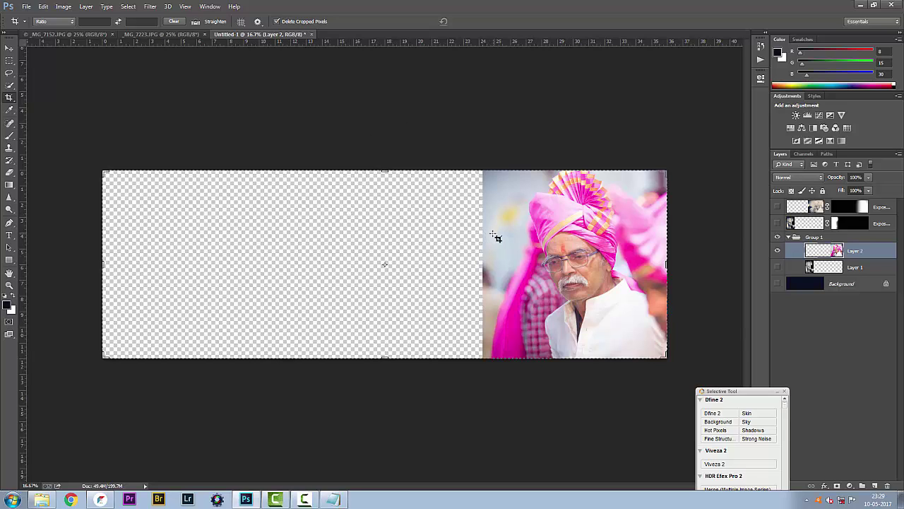
key("Return")
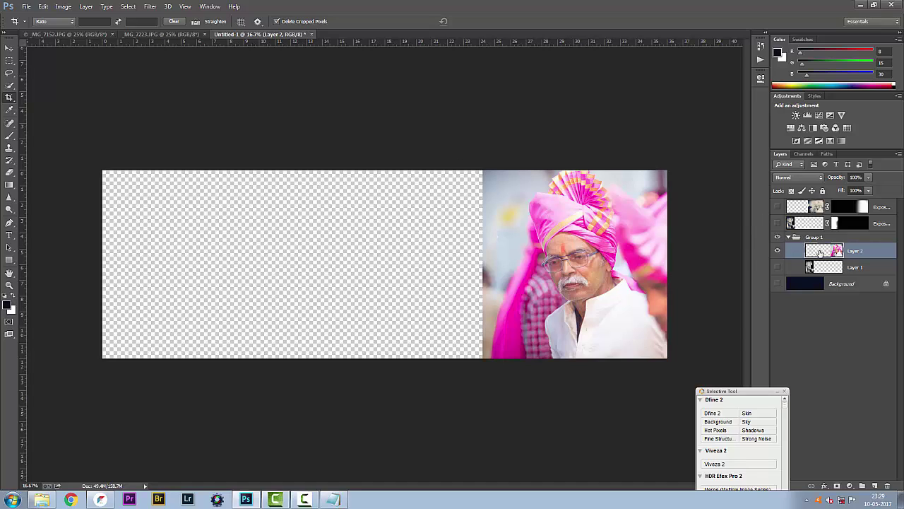
key("v")
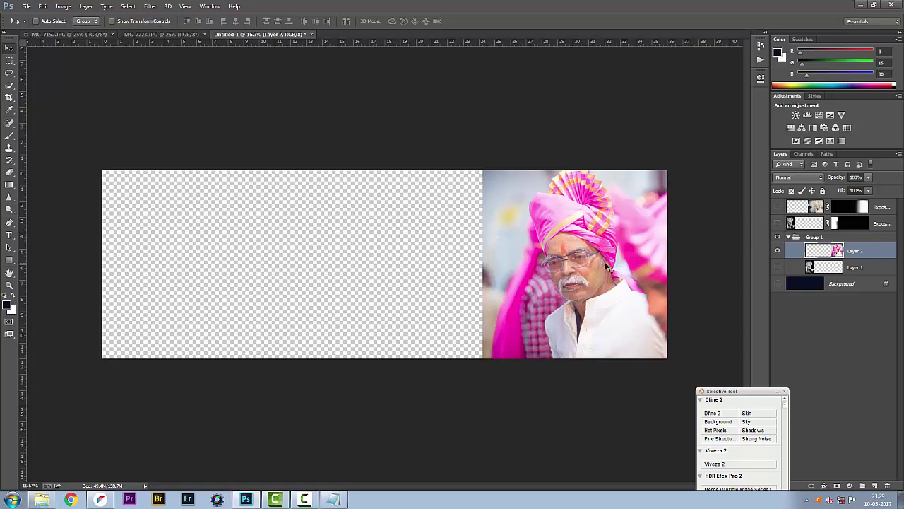
left_click_drag(581, 266, 397, 263)
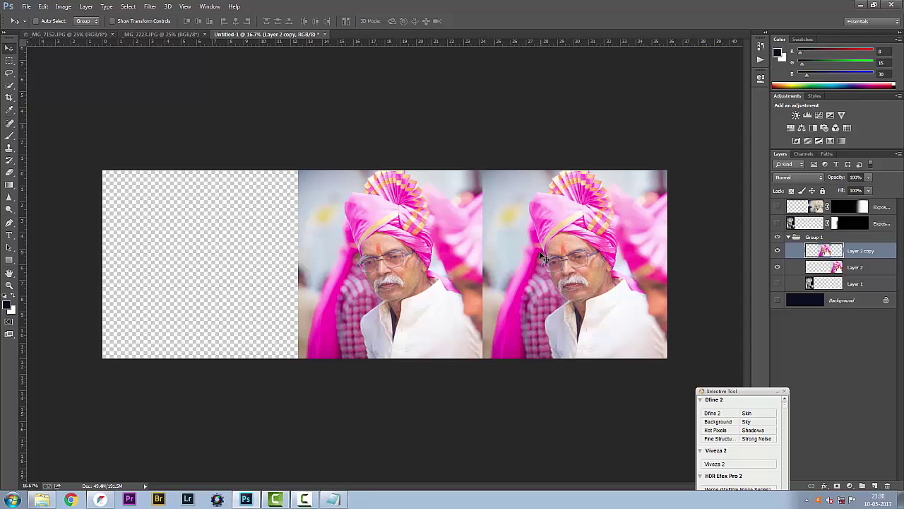
key("ctrl+t")
right_click(441, 262)
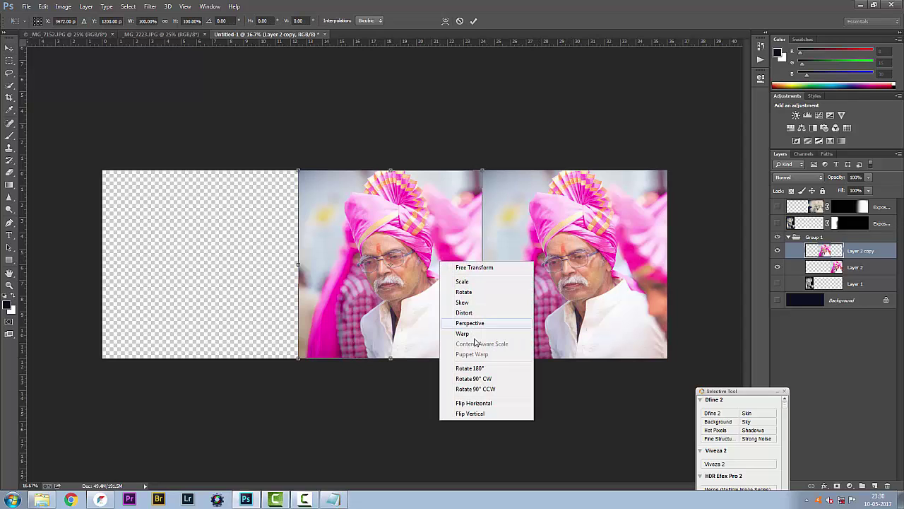
left_click(479, 403)
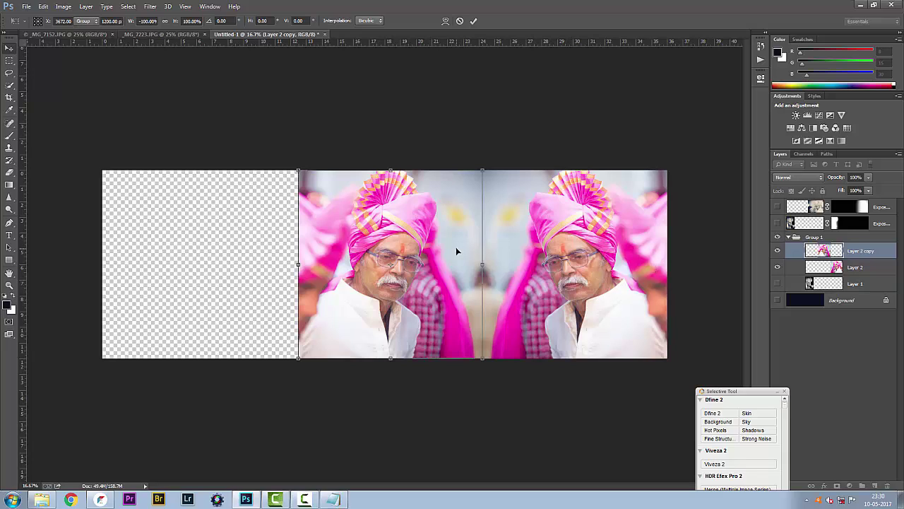
key("Return")
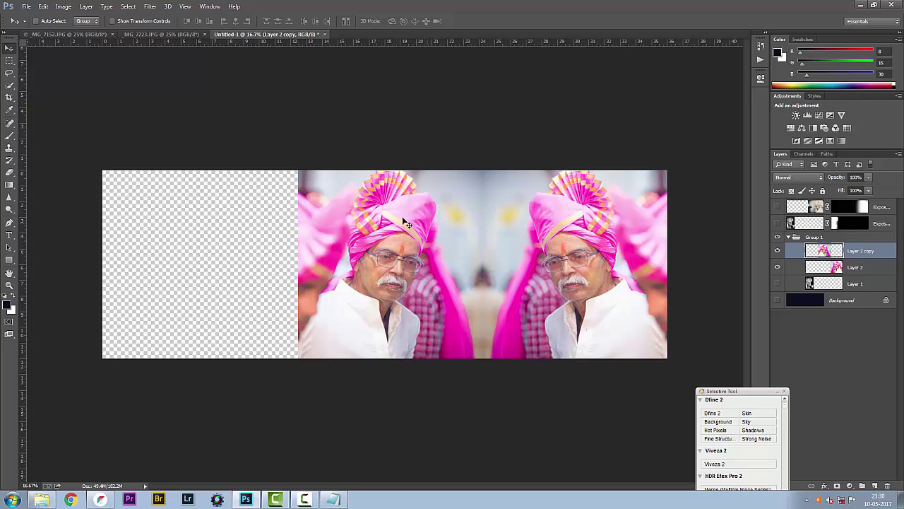
Step: Extend the mirrored pair across the empty part of the canvas with a duplicate, merging all copies into one layer
left_click(848, 268, "shift")
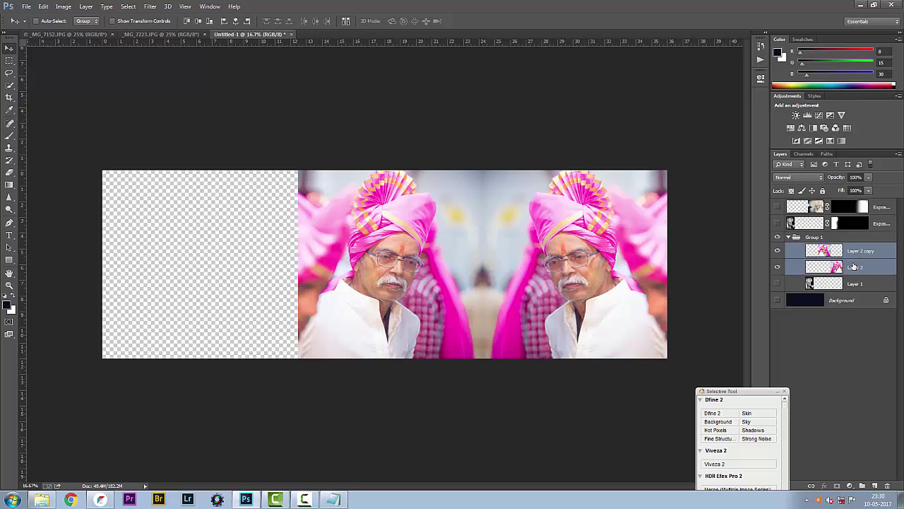
key("ctrl+e")
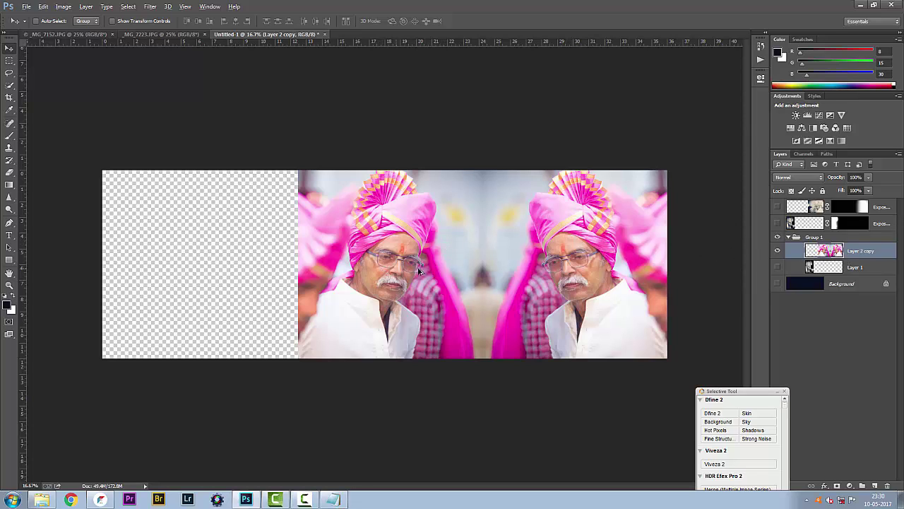
left_click_drag(474, 273, 103, 273)
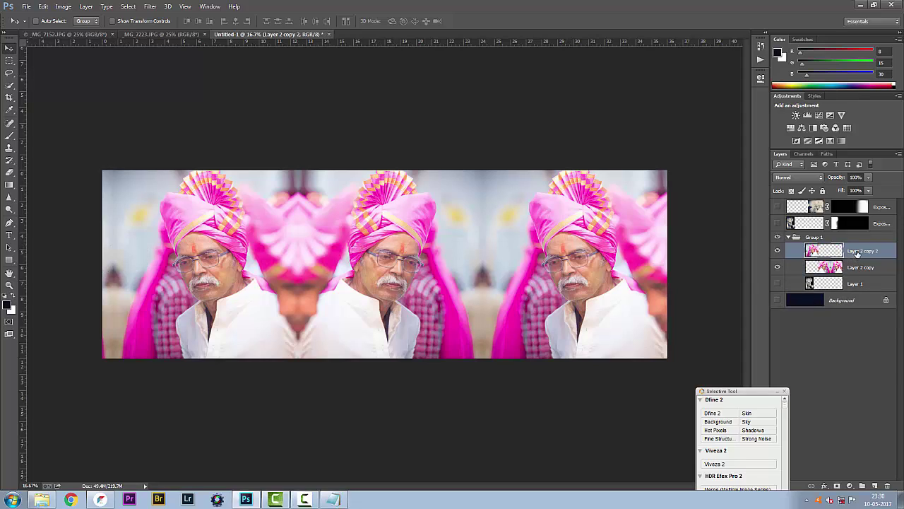
left_click(858, 273, "shift")
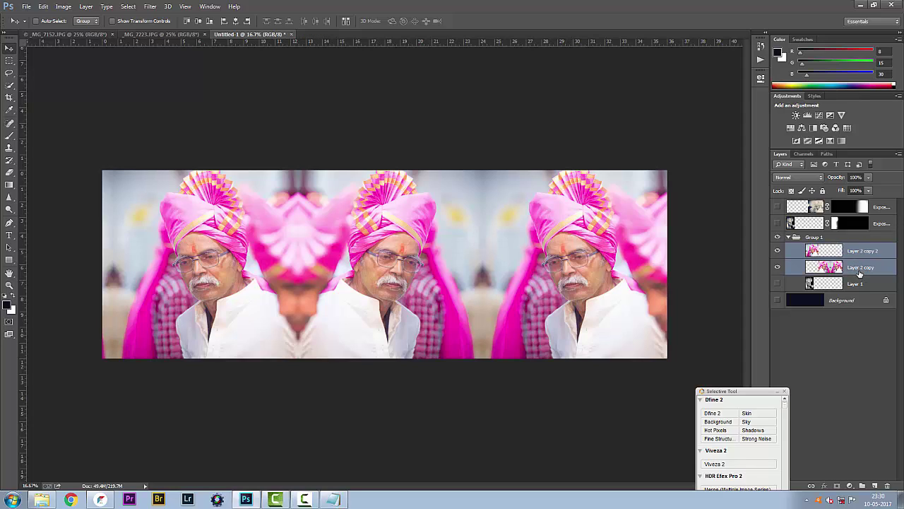
key("ctrl+e")
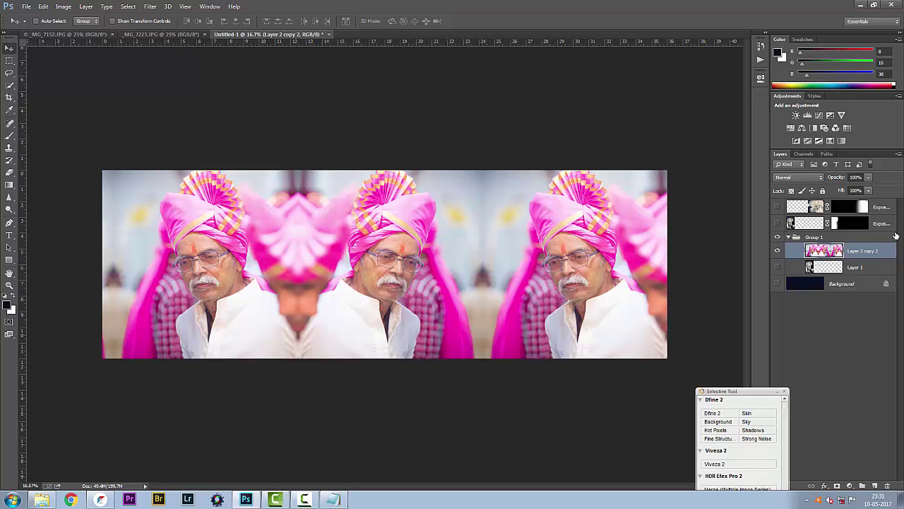
left_click(147, 7)
mouse_move(199, 196)
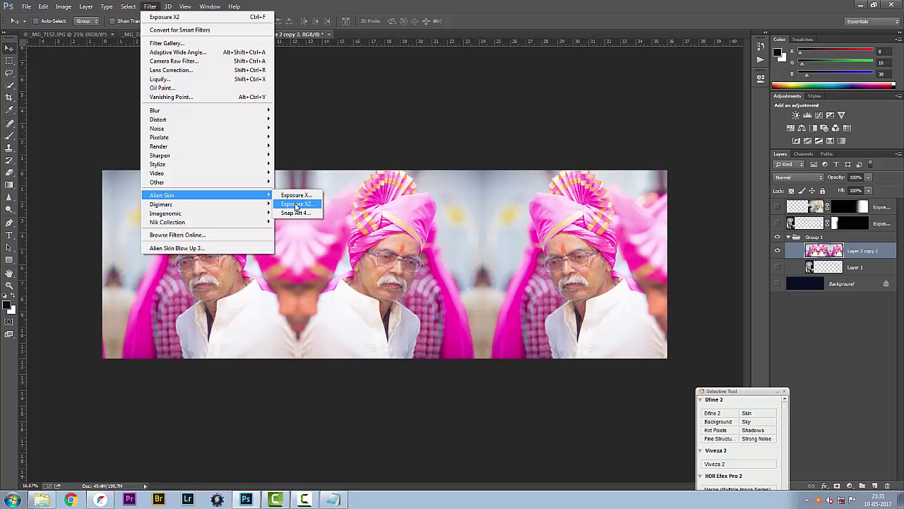
left_click(296, 204)
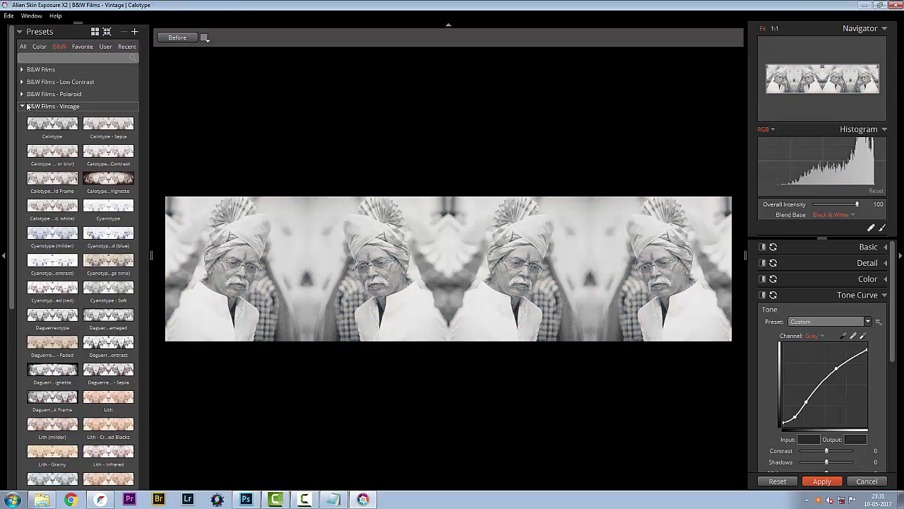
left_click(27, 106)
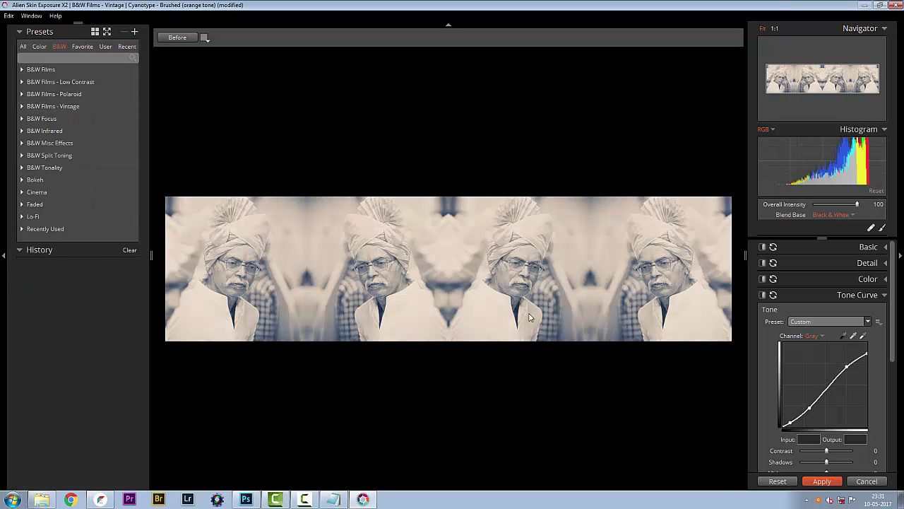
left_click(778, 482)
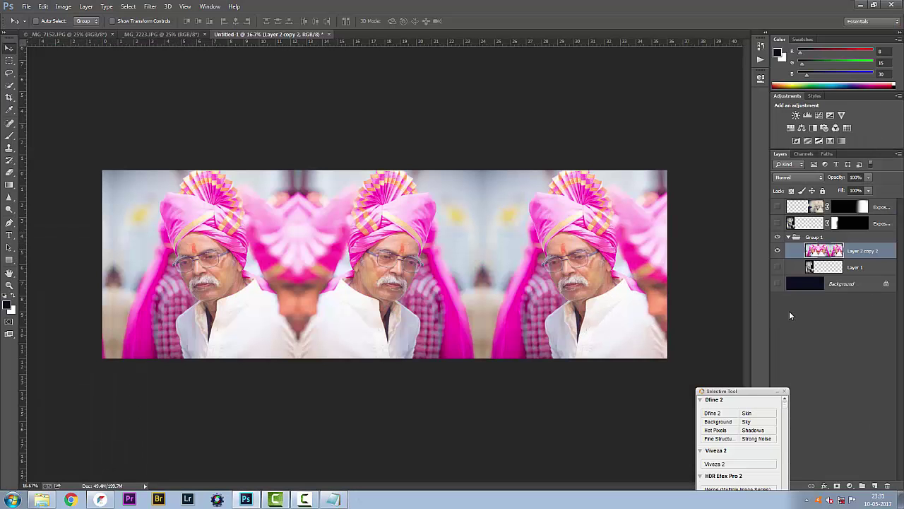
Step: Crop off the merged layer's off-canvas pixels, and open it in Alien Skin Exposure X2 with all adjustments reset
key("c")
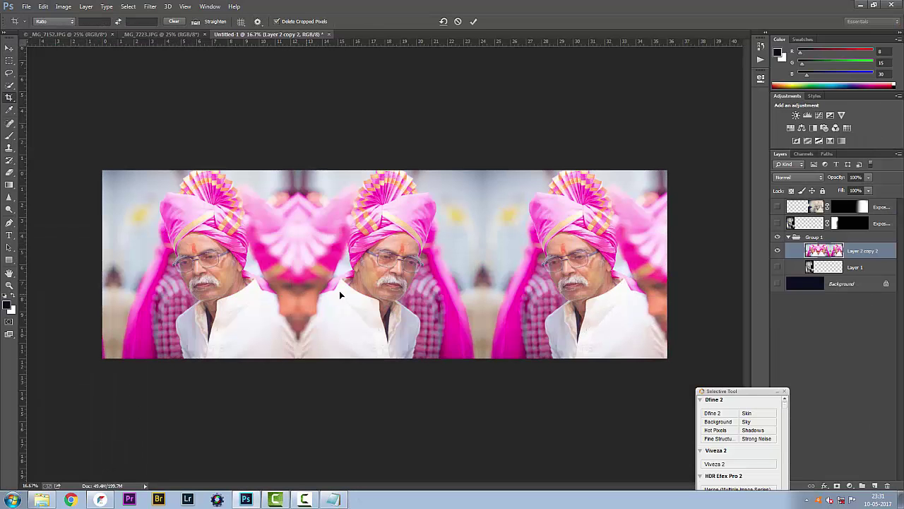
left_click(149, 7)
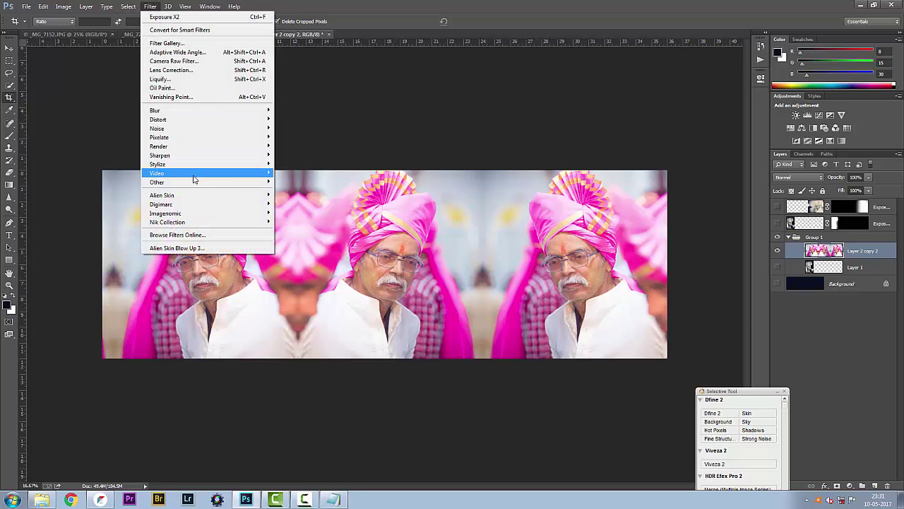
mouse_move(192, 194)
left_click(298, 205)
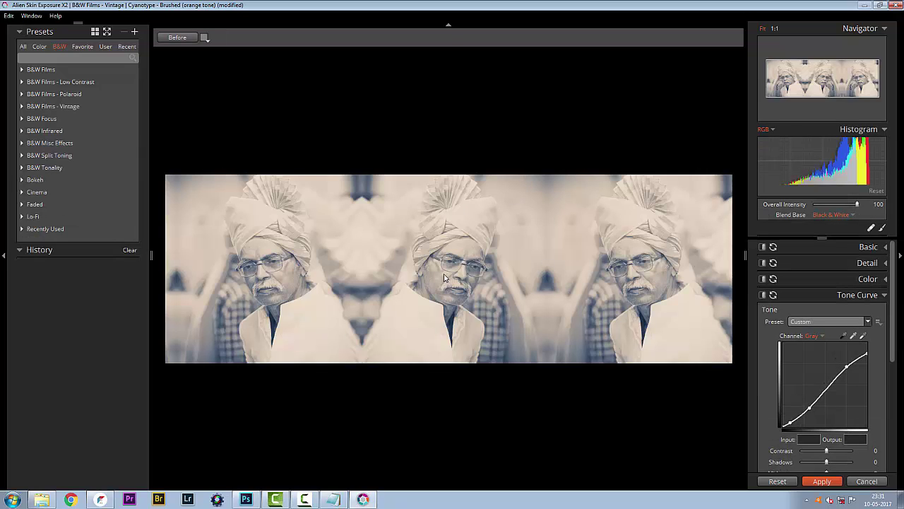
left_click(766, 480)
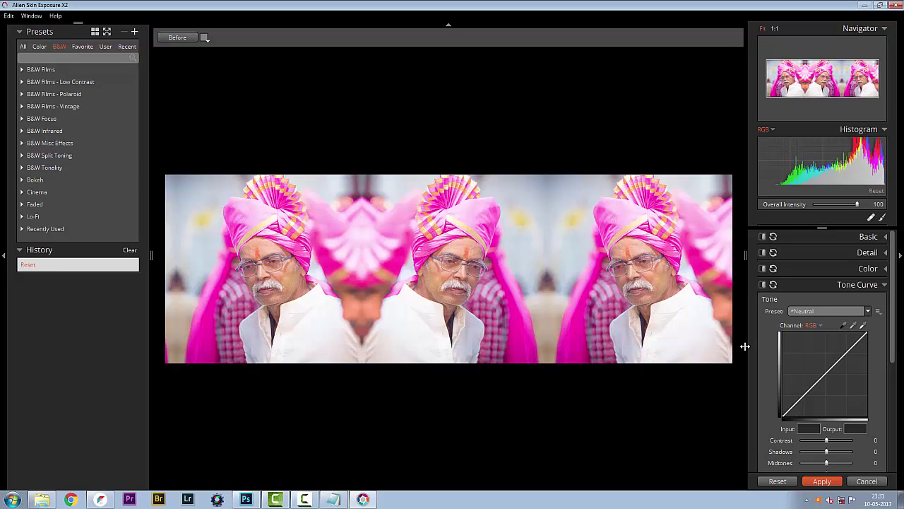
Step: Shape the Bokeh focus region into a tall ellipse around the rightmost man and narrow its falloff close to him
left_click(878, 285)
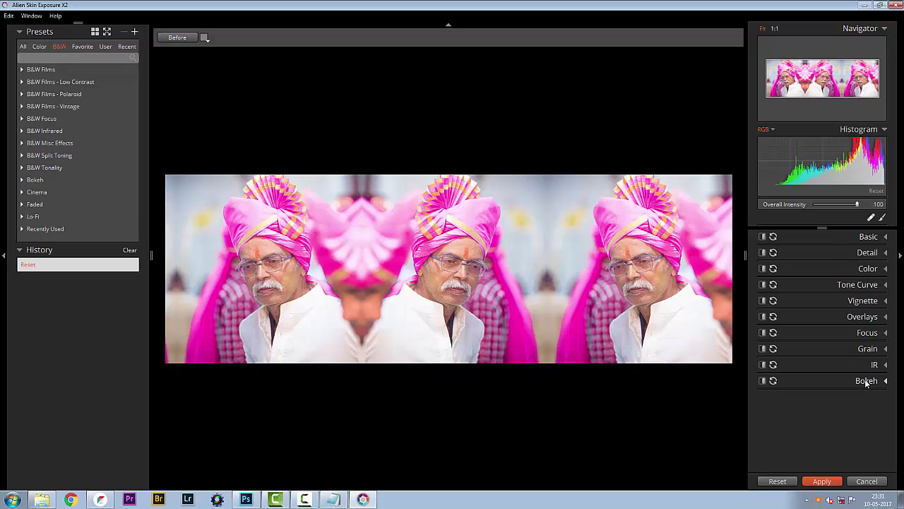
left_click(866, 382)
scroll(830, 392, "down", 2)
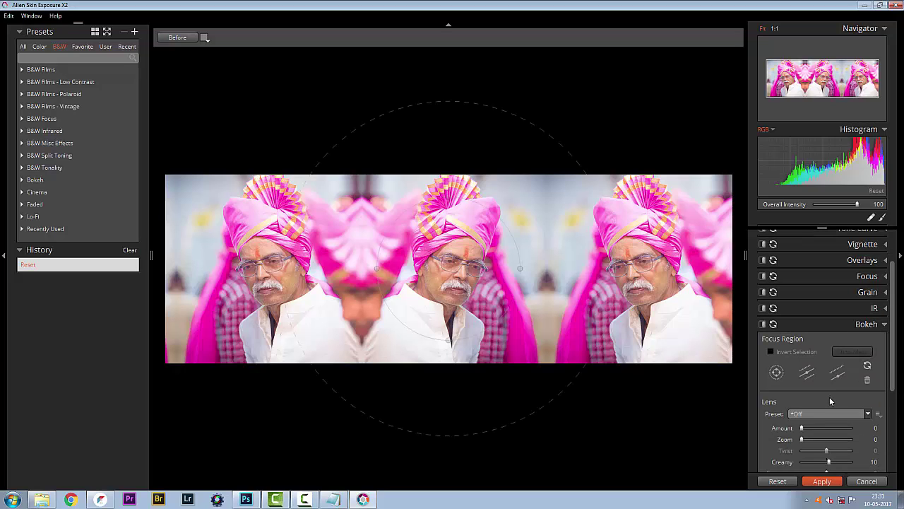
scroll(830, 400, "down", 2)
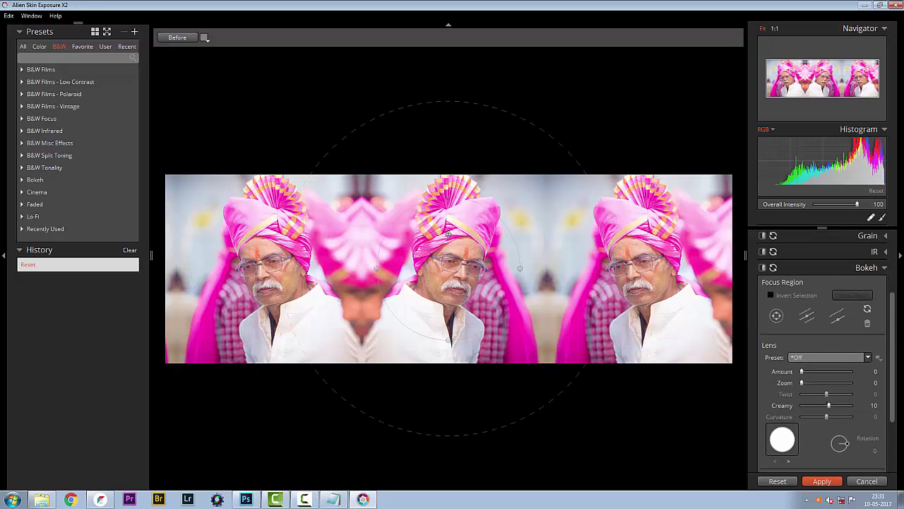
left_click_drag(419, 246, 581, 266)
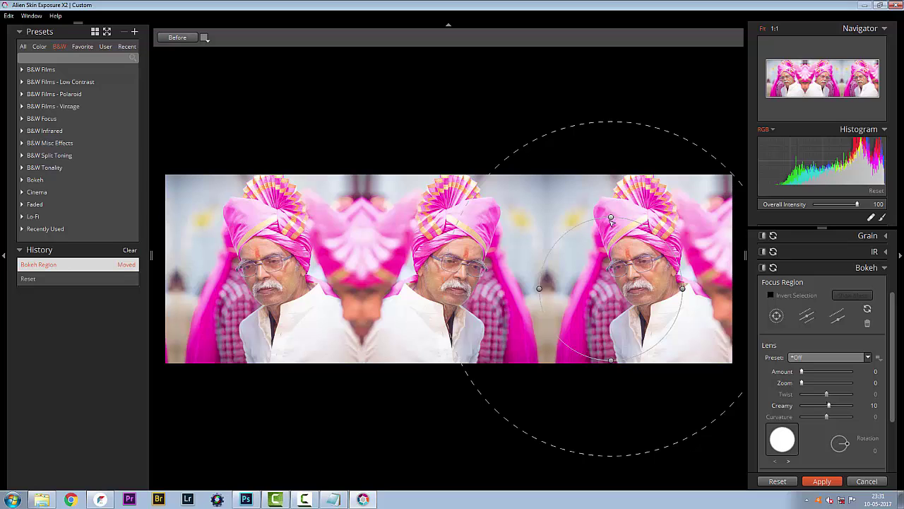
left_click_drag(611, 218, 616, 152)
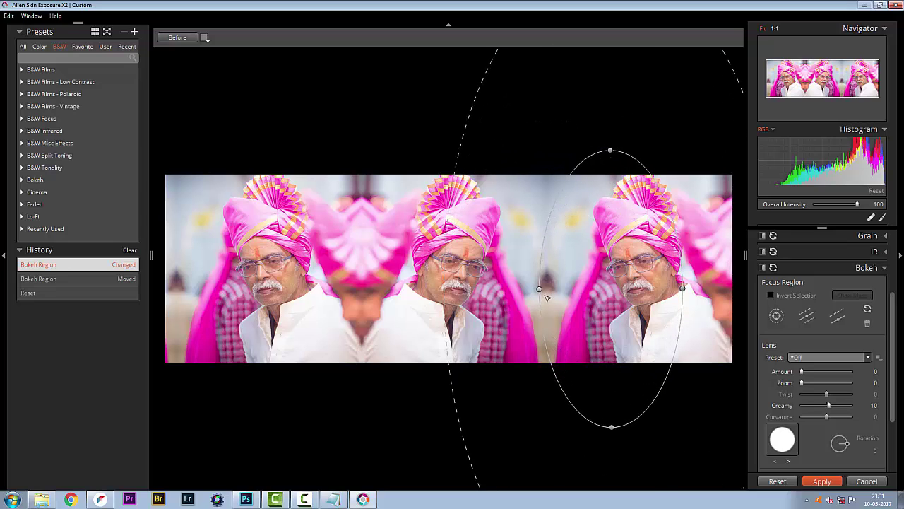
left_click_drag(599, 295, 620, 296)
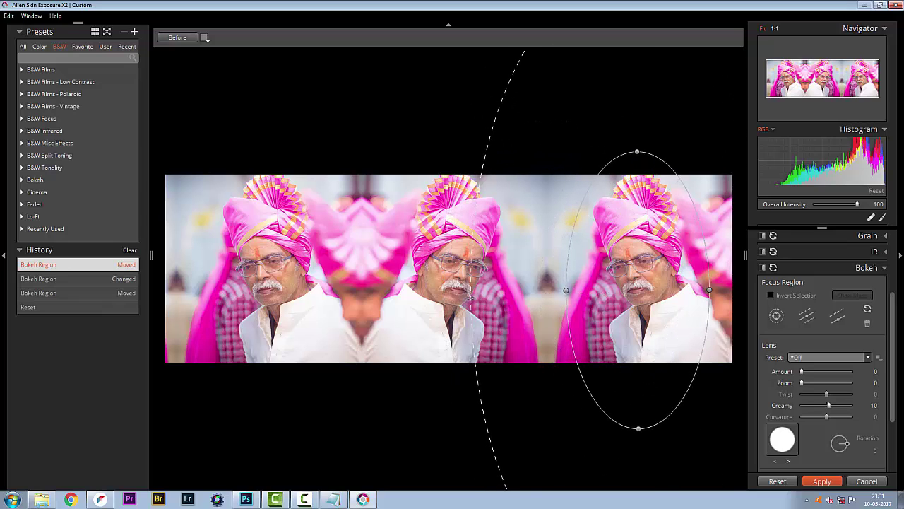
left_click_drag(470, 298, 534, 300)
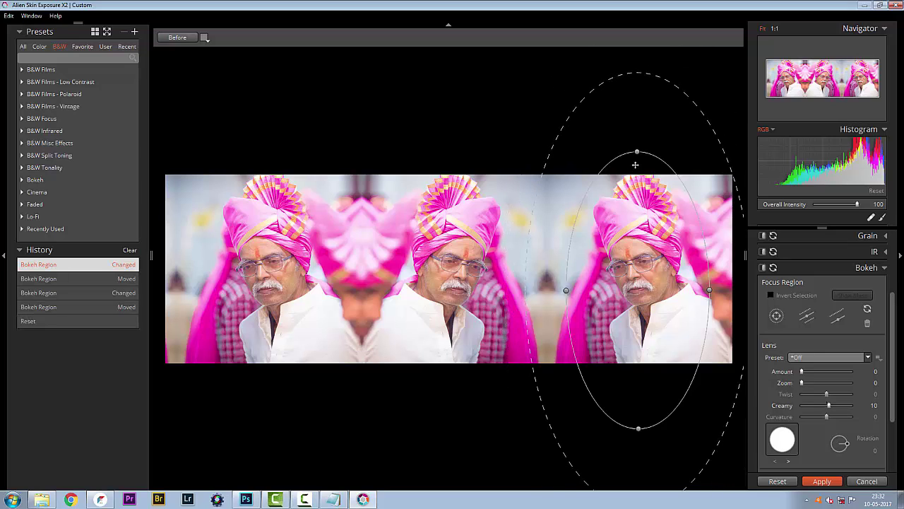
Step: Tilt the Bokeh focus ellipse around the rightmost man and apply the Spin 50% motion preset with Twist at -23
left_click_drag(638, 153, 666, 145)
left_click_drag(636, 288, 639, 304)
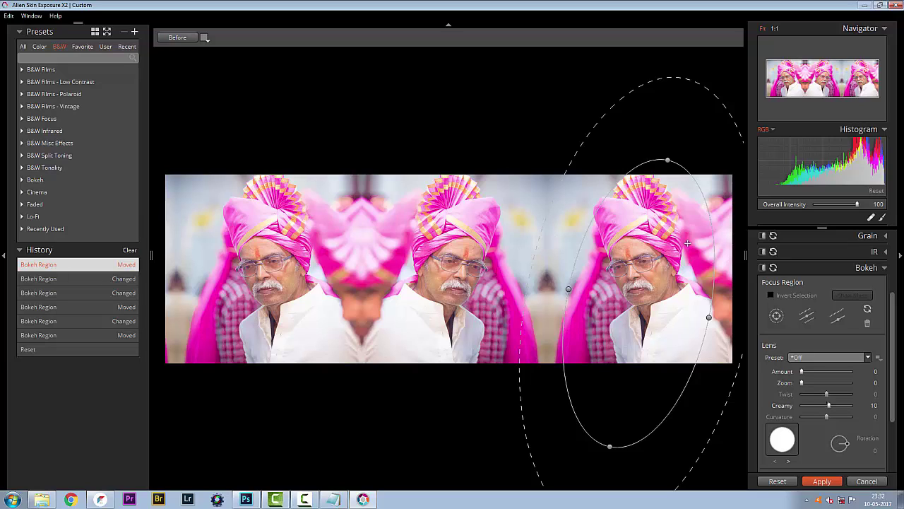
left_click(807, 357)
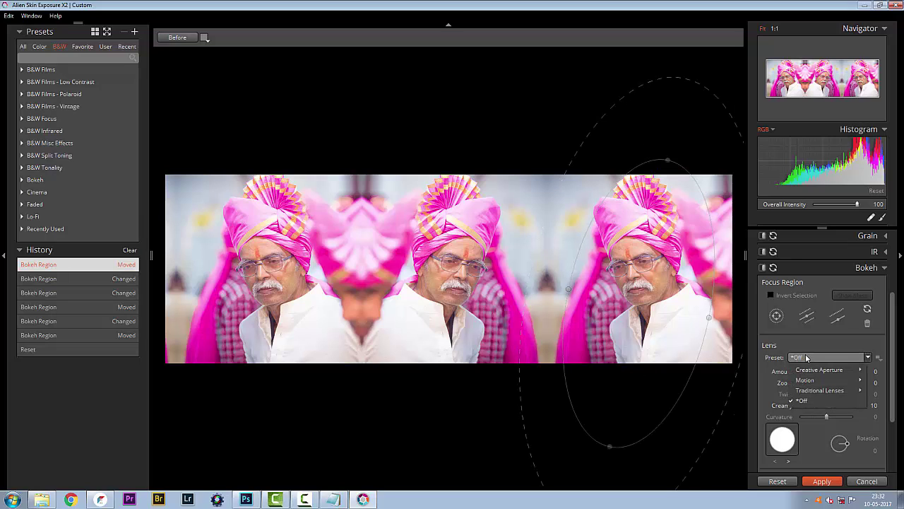
mouse_move(811, 392)
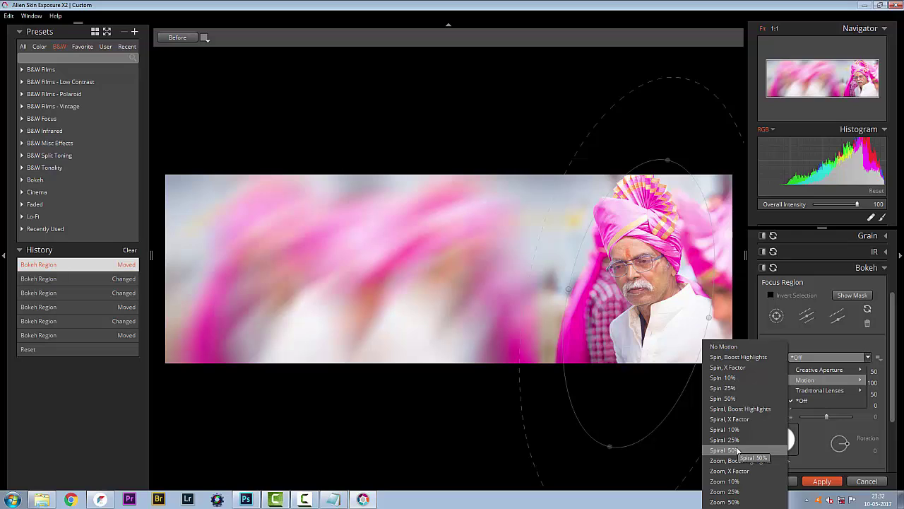
left_click(731, 400)
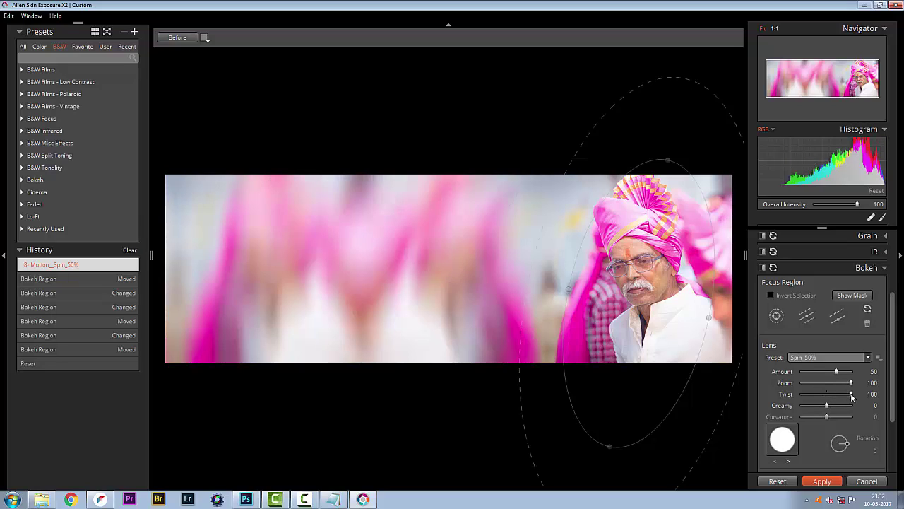
left_click_drag(851, 393, 821, 392)
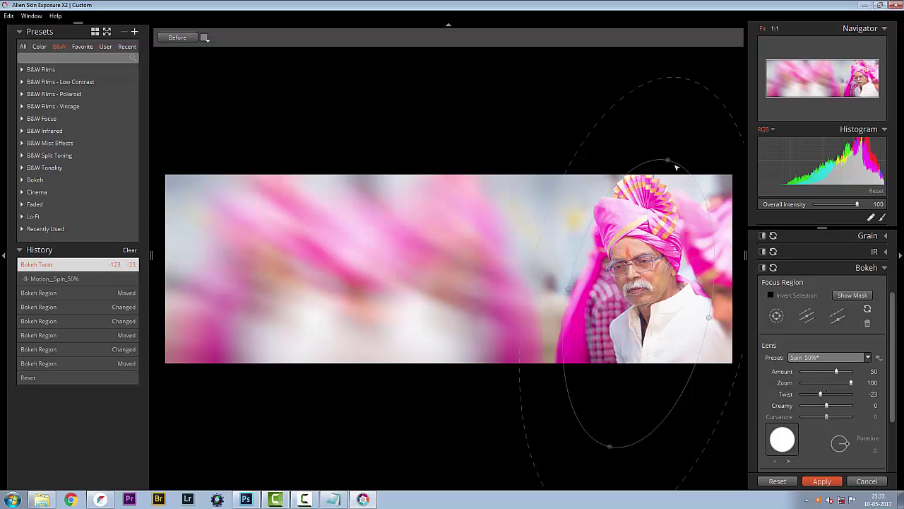
Step: Tilt the focus ellipse the opposite way and lengthen it to follow the man's turban and shoulder
left_click_drag(672, 164, 620, 126)
left_click_drag(644, 263, 647, 266)
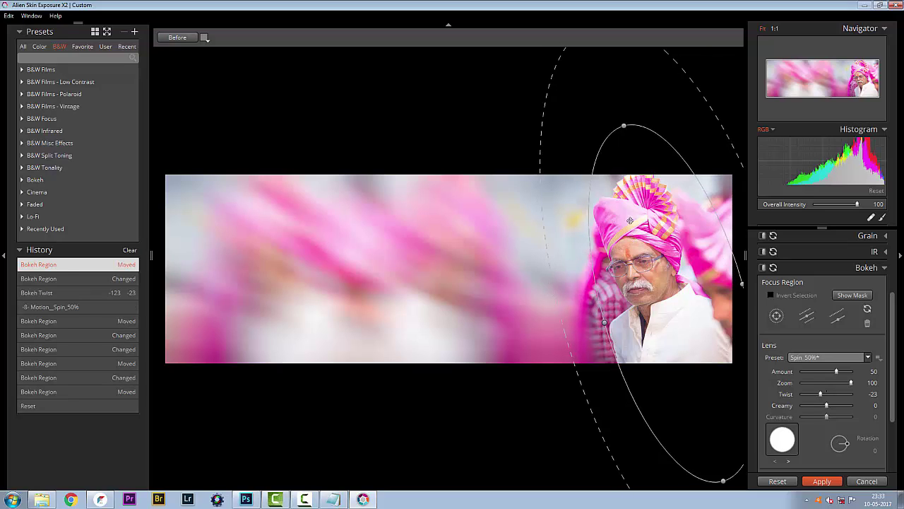
left_click(625, 126)
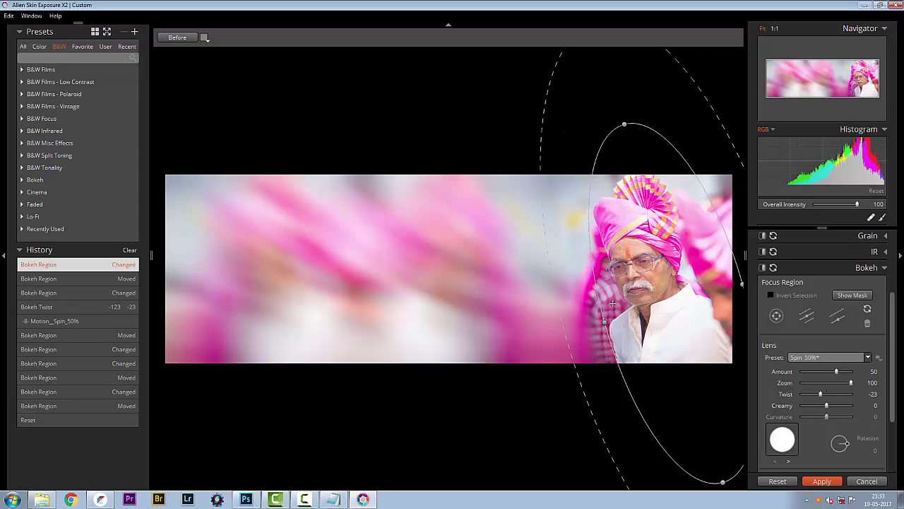
Step: Enable the Corner 1 light effect overlay and flip it both horizontally and vertically
scroll(869, 311, "up", 3)
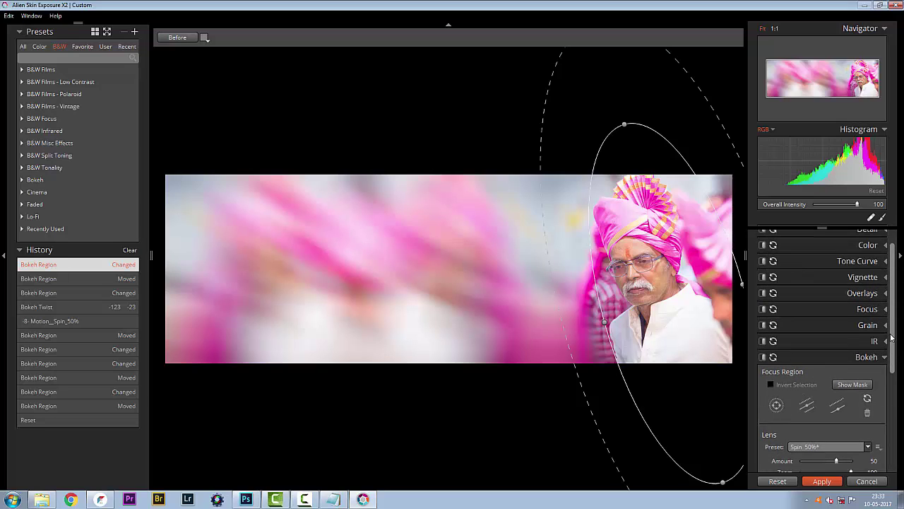
left_click(863, 308)
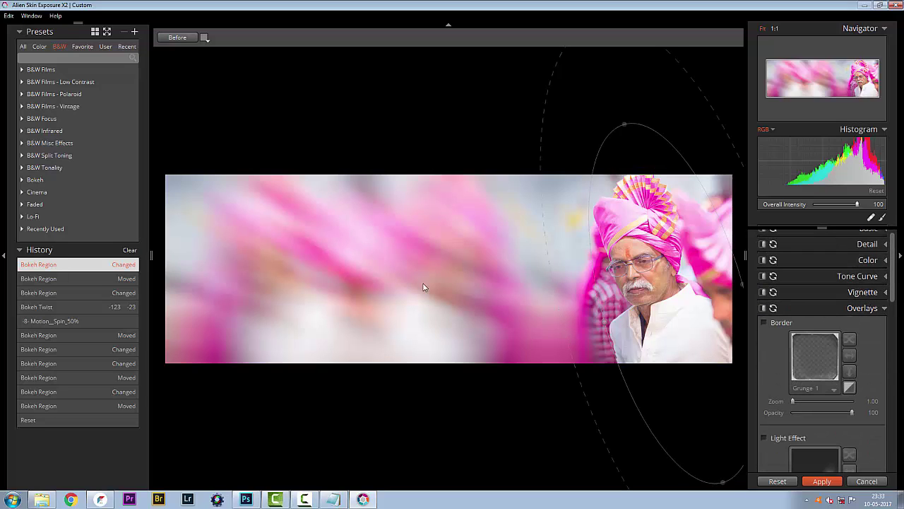
scroll(796, 426, "down", 5)
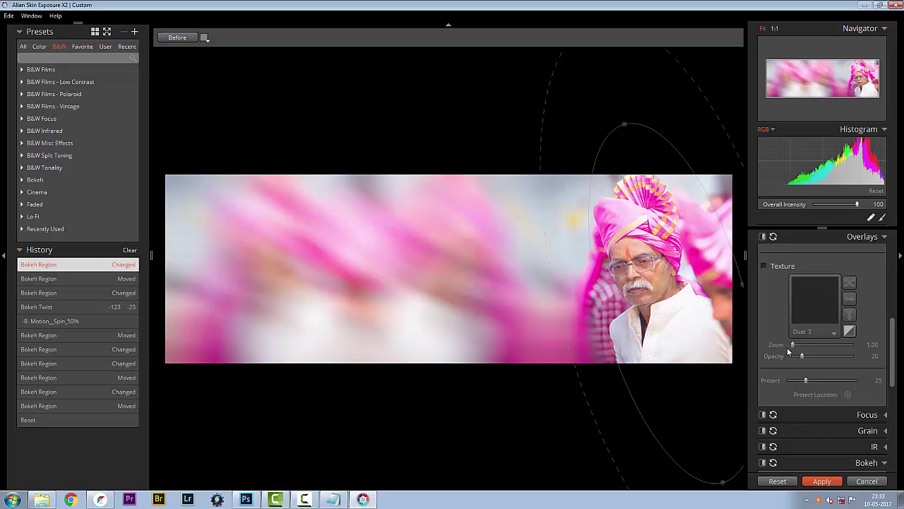
scroll(824, 284, "up", 3)
scroll(813, 344, "up", 3)
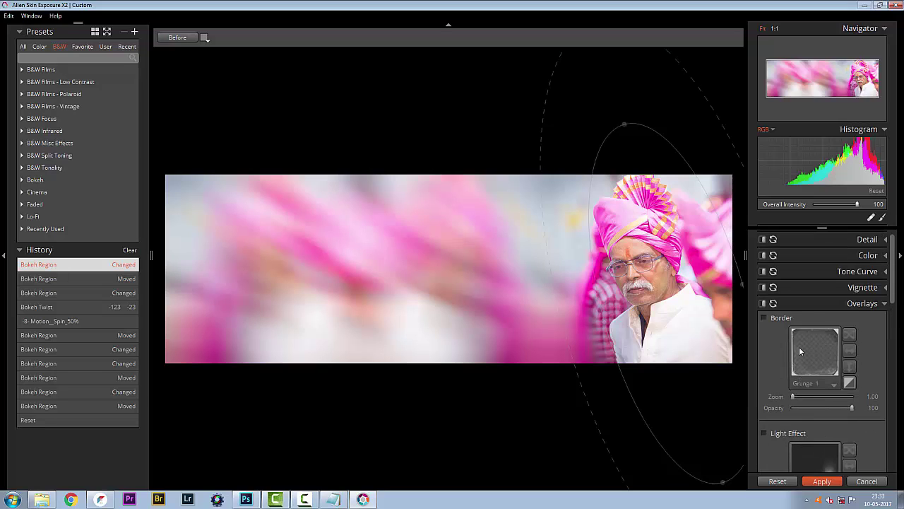
left_click(887, 319)
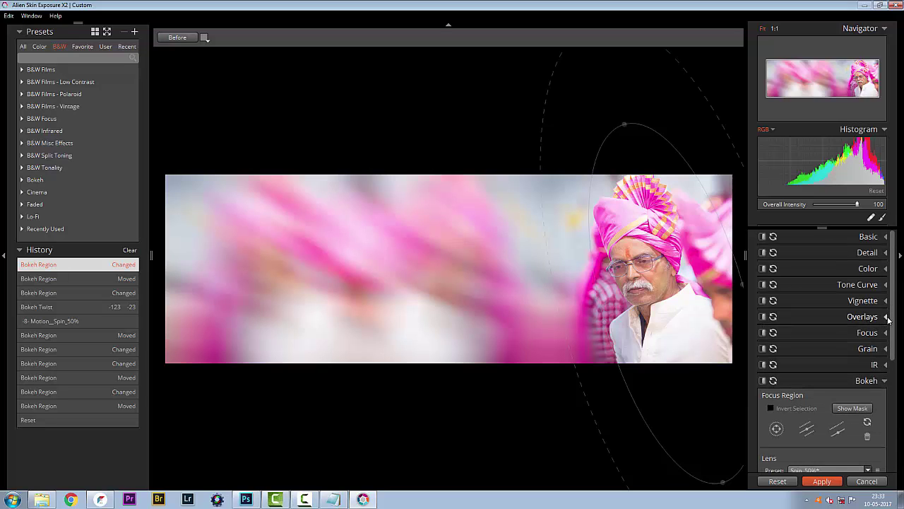
left_click(888, 320)
scroll(853, 382, "down", 2)
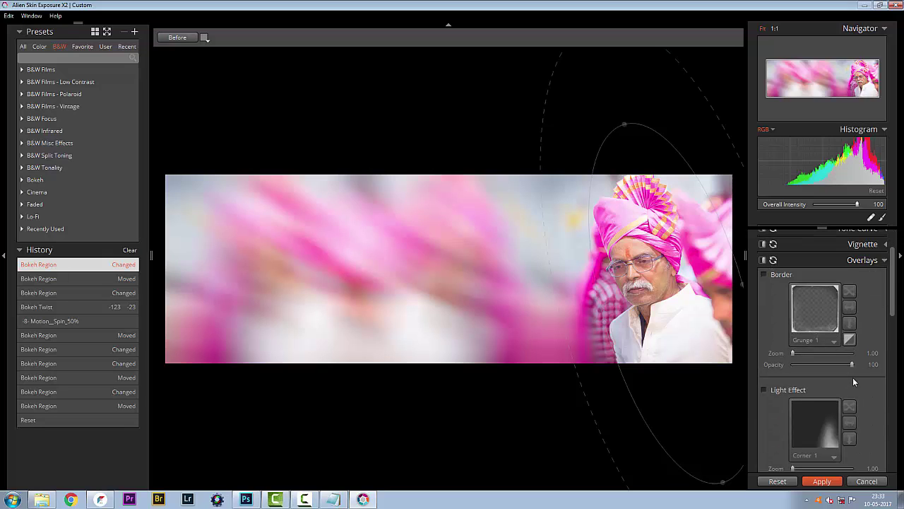
left_click(765, 389)
scroll(828, 386, "down", 3)
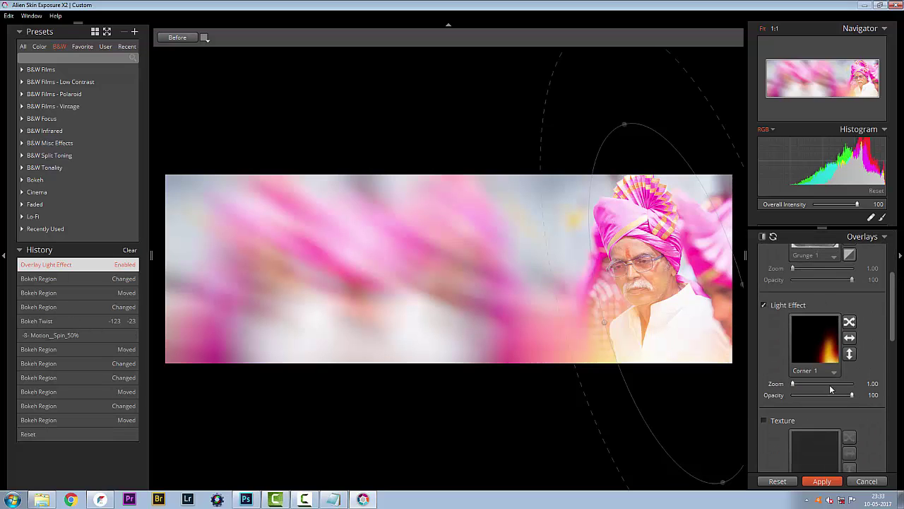
left_click(850, 338)
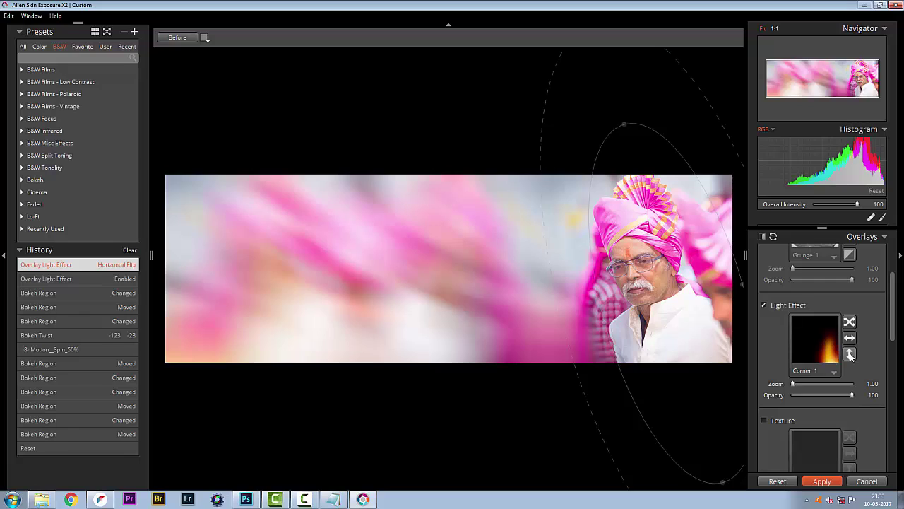
left_click(850, 353)
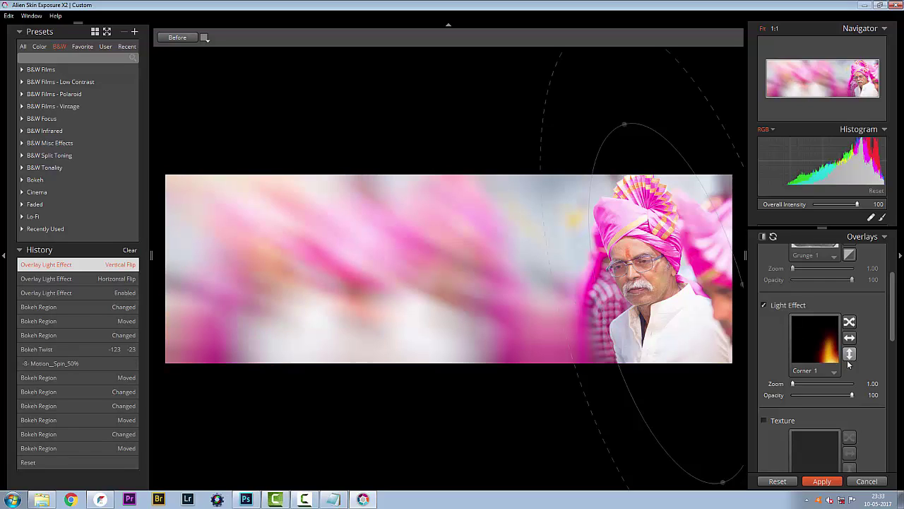
Step: Try the Cyan sun flare as the light effect, and replace it with the Flare one
left_click(810, 373)
left_click(677, 71)
left_click(735, 188)
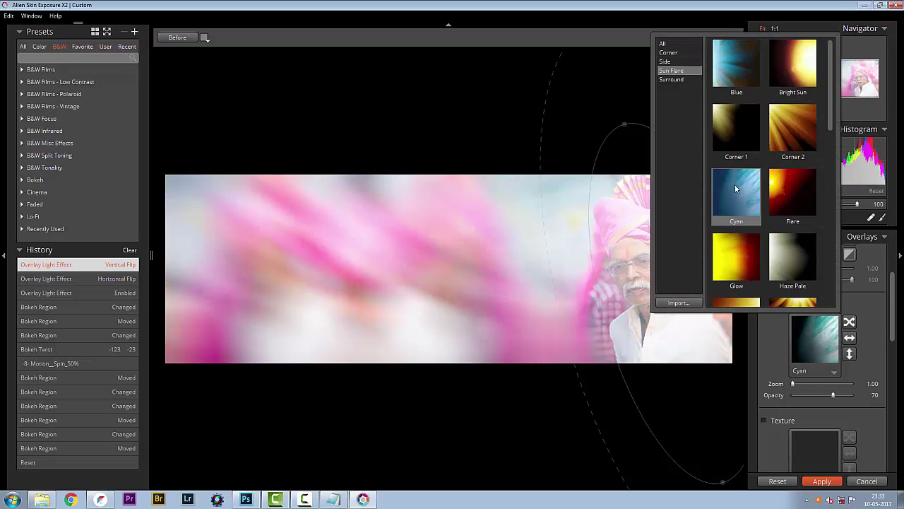
left_click(794, 237)
left_click(794, 189)
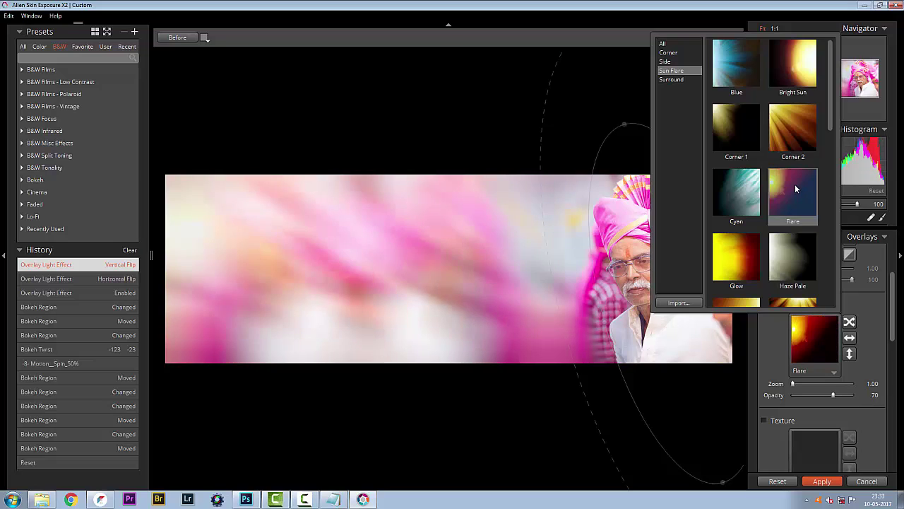
left_click(484, 293)
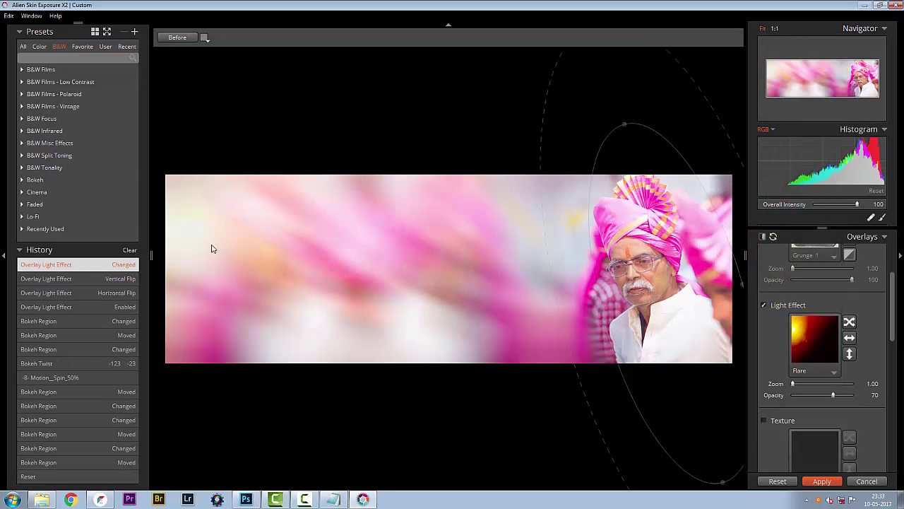
Step: Compare the photo with and without the Flare light effect by switching the overlay off and on repeatedly
left_click(764, 304)
left_click(763, 305)
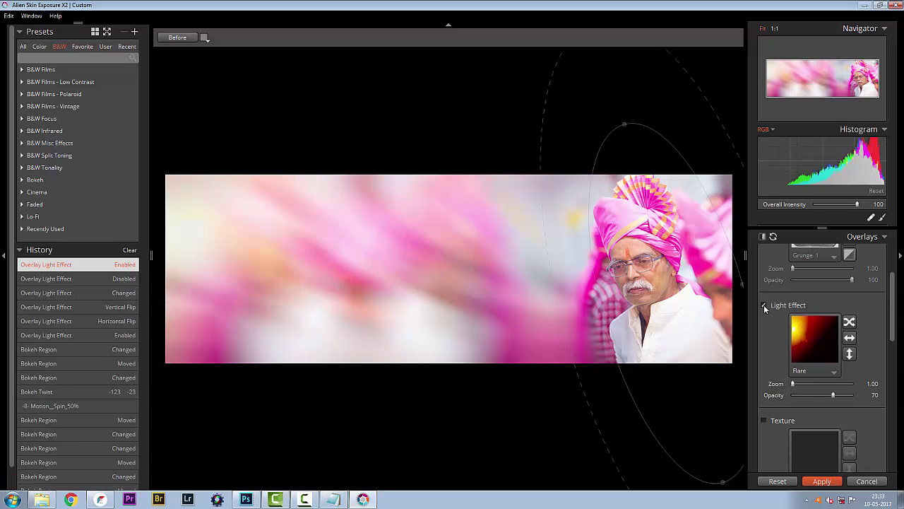
left_click(764, 305)
left_click(764, 304)
left_click(764, 304)
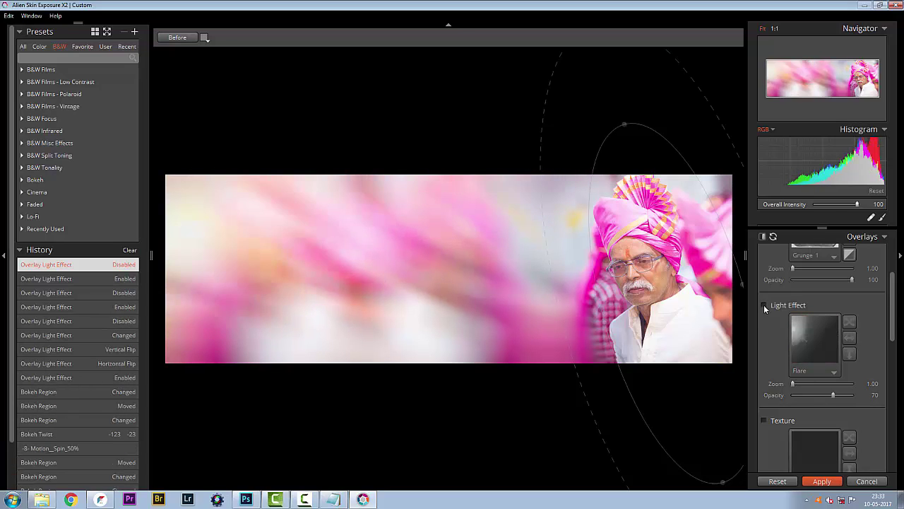
left_click(764, 304)
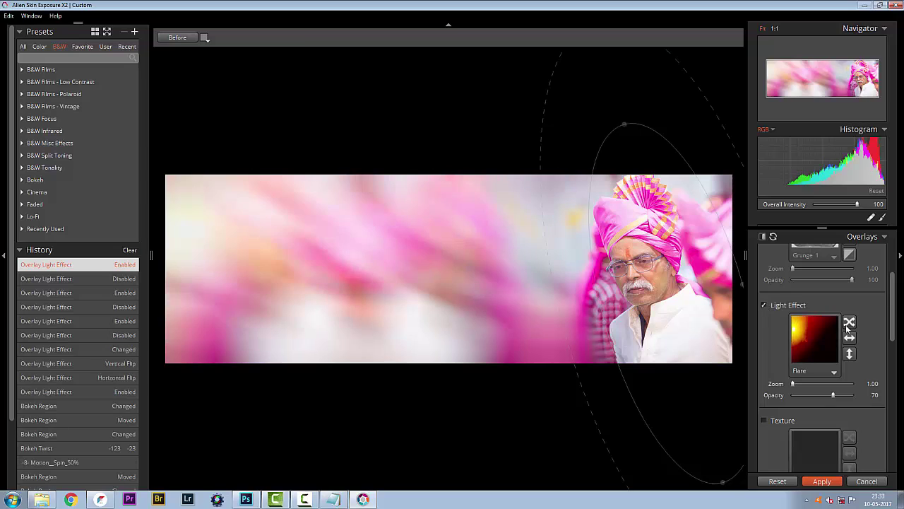
Step: Try several randomized light effects, flip the last one vertically, and turn the light effect overlay off
left_click(849, 322)
left_click(849, 322)
left_click(850, 322)
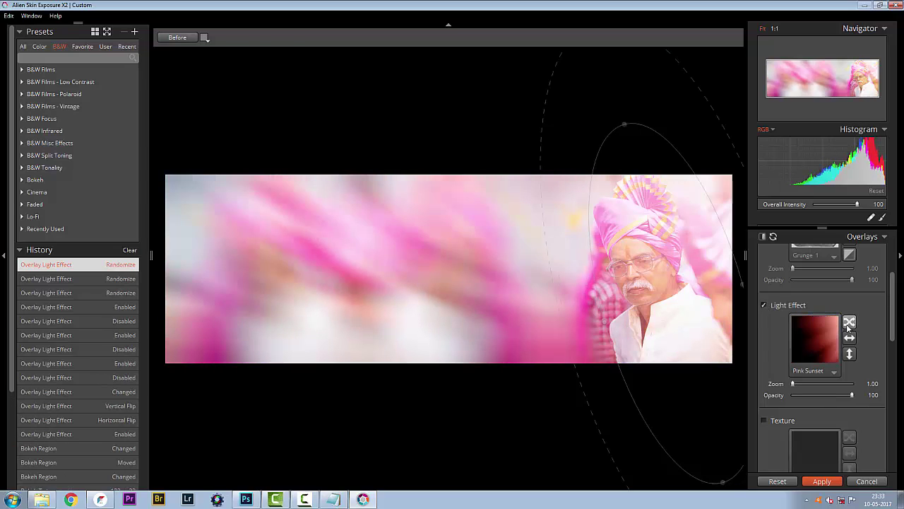
left_click(849, 322)
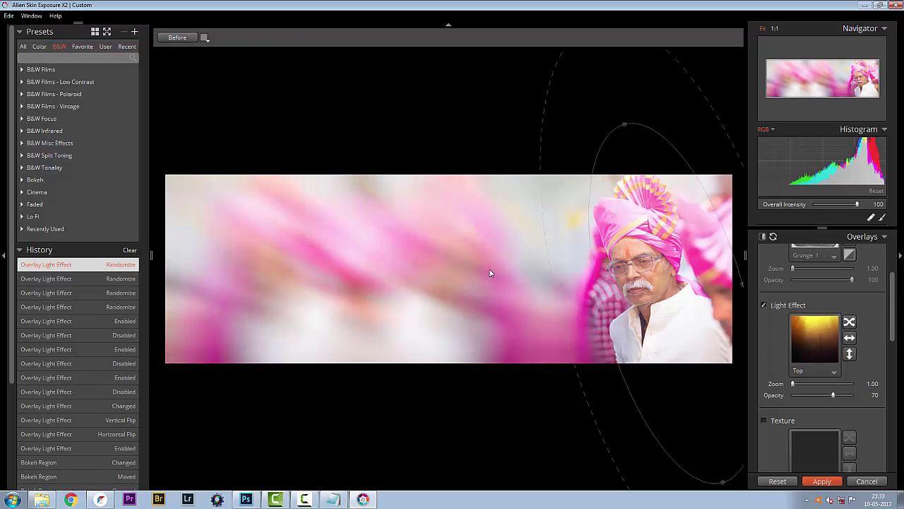
left_click(849, 322)
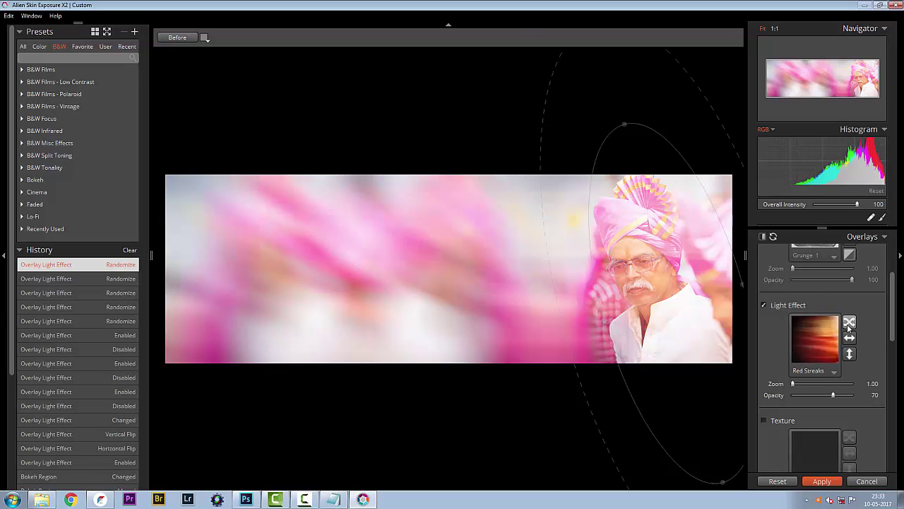
left_click(850, 323)
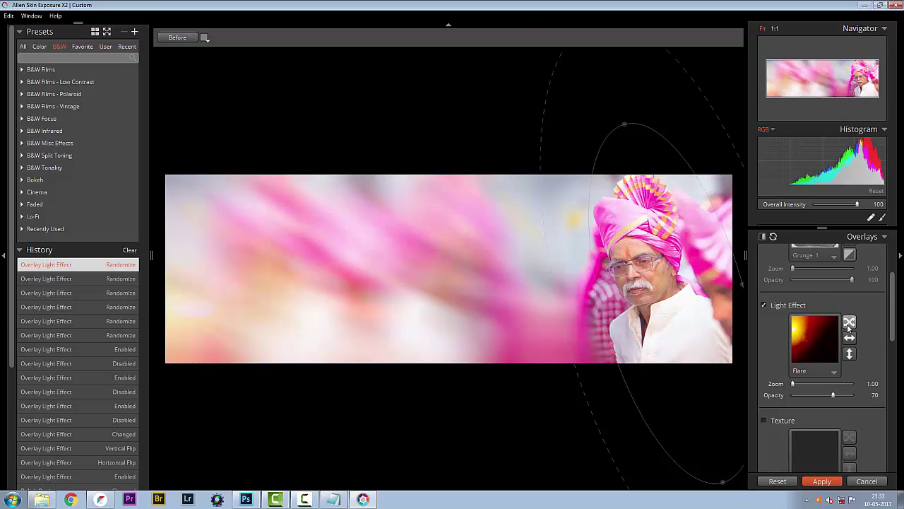
left_click(849, 354)
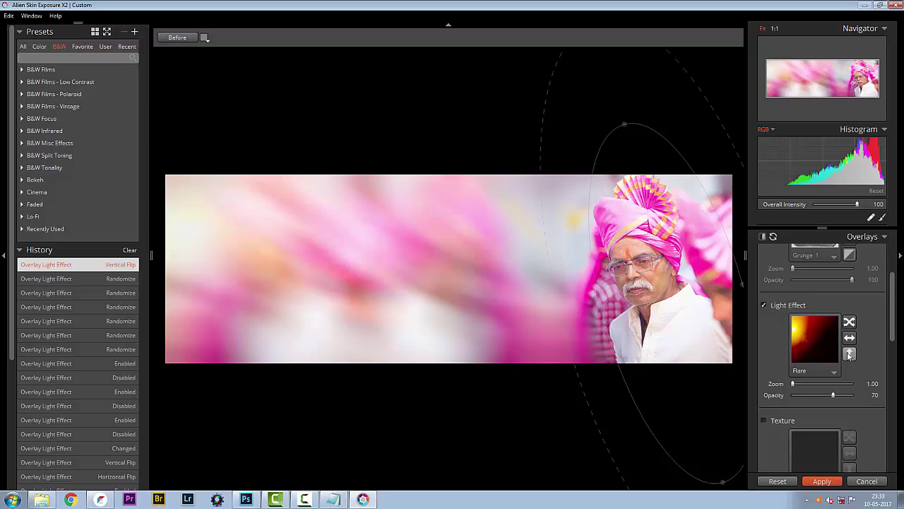
left_click(763, 305)
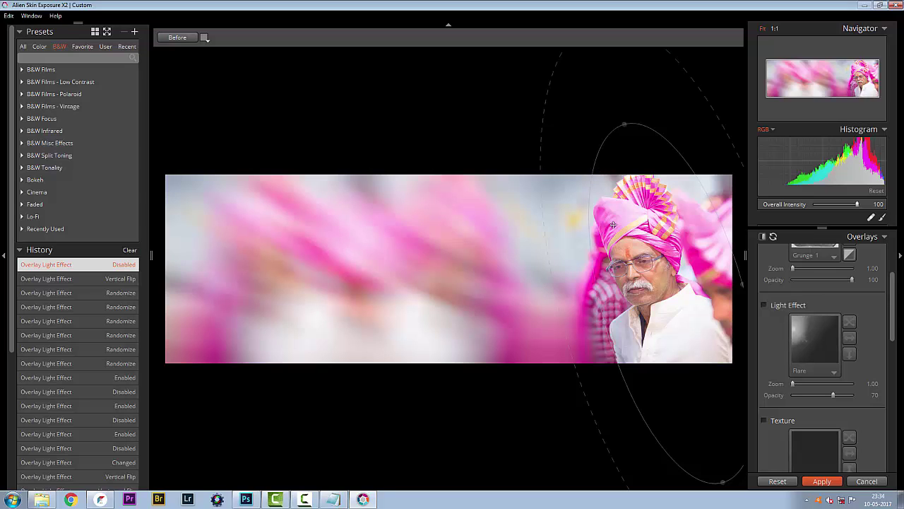
Step: Reposition and lengthen the focus ellipse around the man, widen its falloff slightly, and apply the Exposure X2 result to the document
left_click_drag(614, 224, 623, 229)
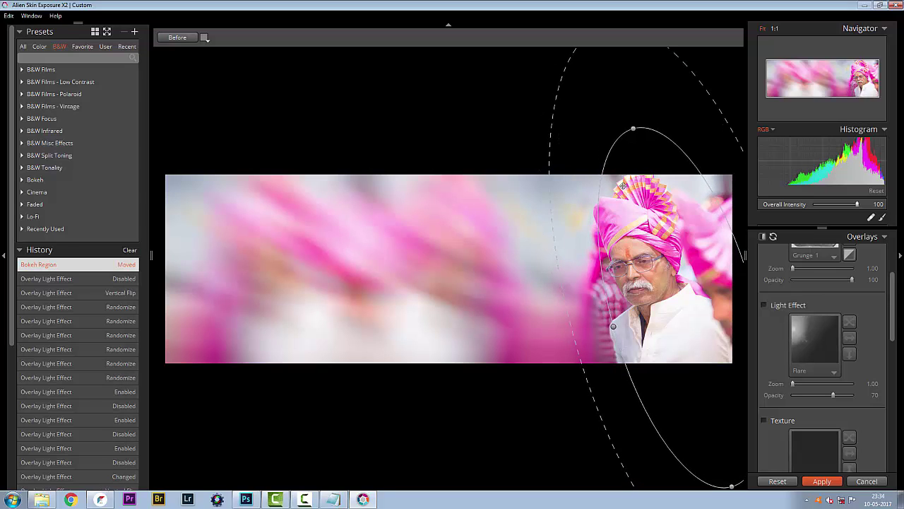
mouse_move(634, 128)
left_mouse_down()
mouse_move(621, 126)
mouse_move(626, 115)
left_mouse_up()
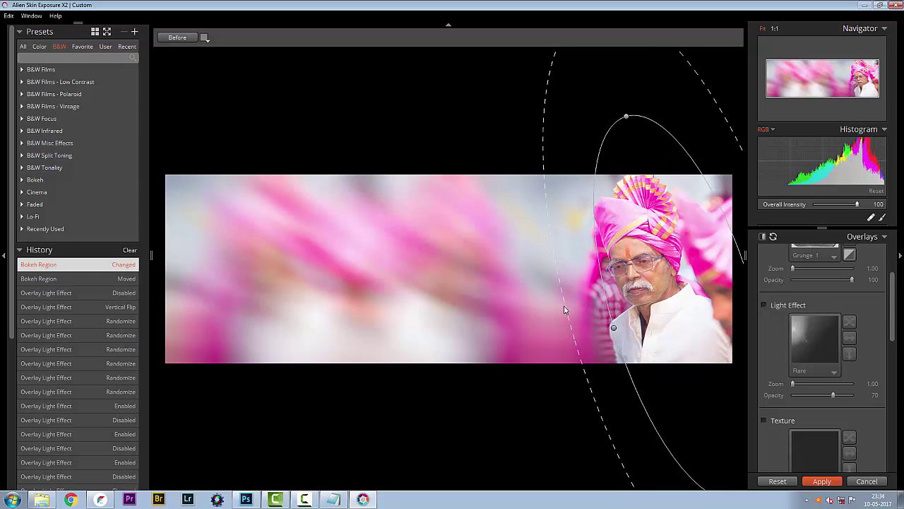
mouse_move(565, 305)
left_mouse_down()
mouse_move(584, 306)
mouse_move(524, 304)
mouse_move(556, 314)
left_mouse_up()
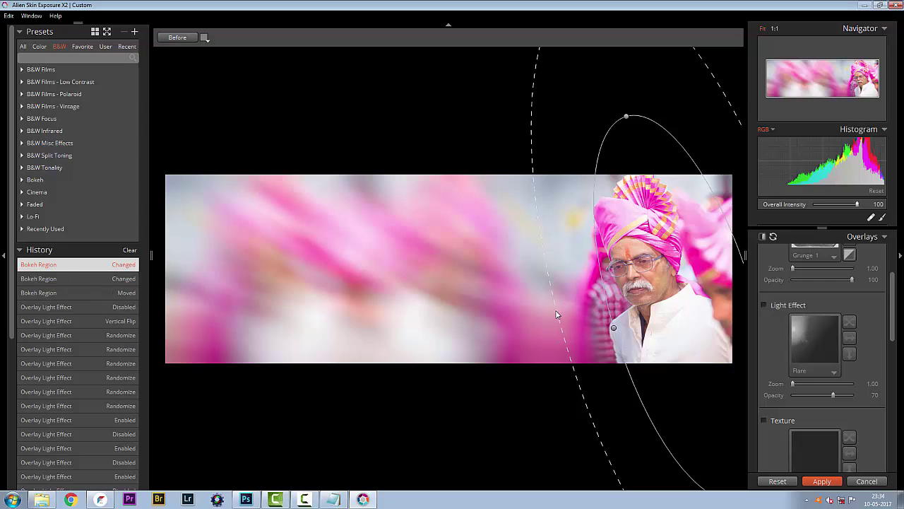
left_click(820, 484)
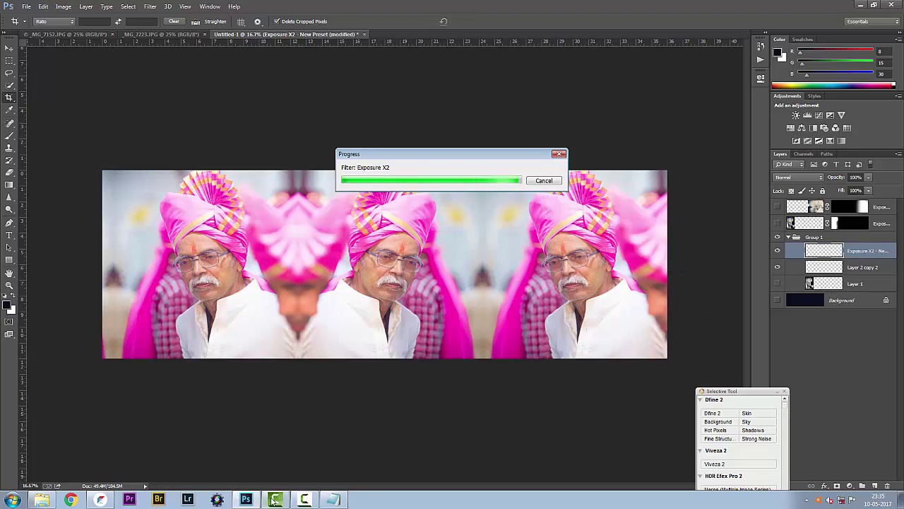
Step: View the album spread in Fundy Designer, and back in Photoshop show Layer 1 and move it to the top of Group 1
left_click(101, 500)
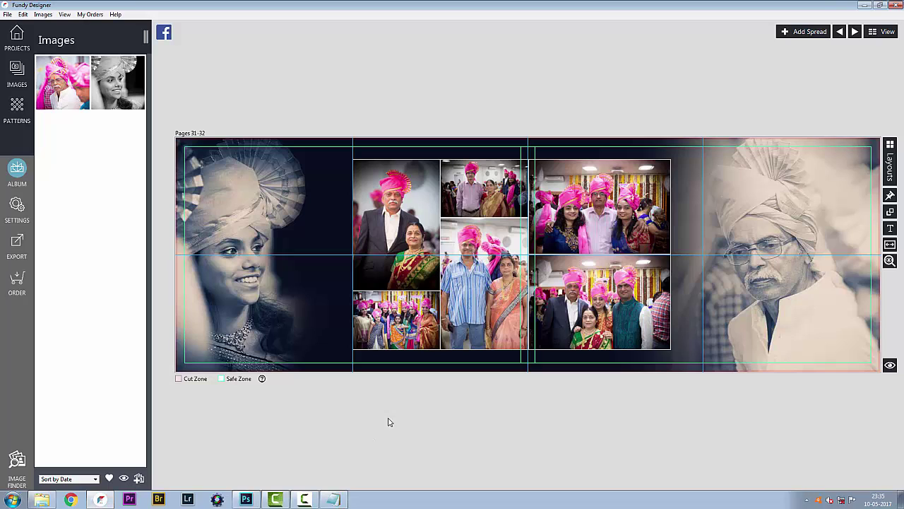
left_click(865, 5)
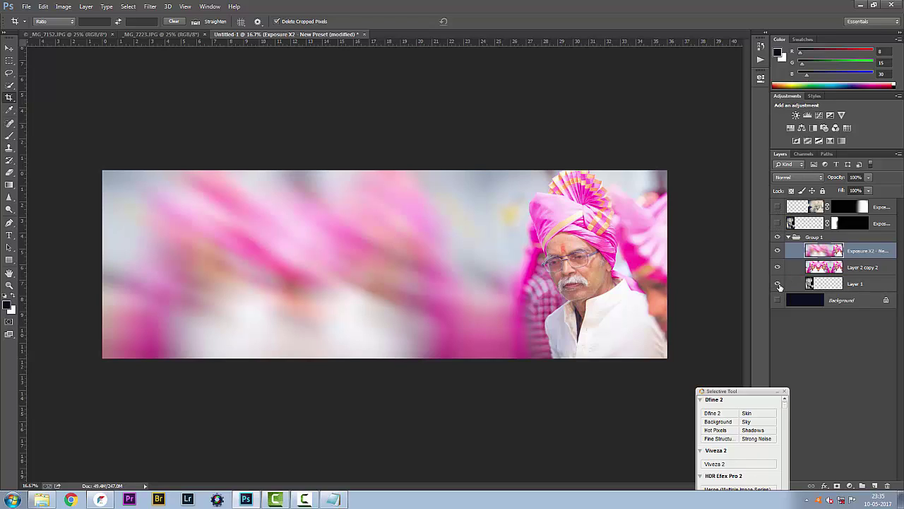
left_click_drag(811, 283, 837, 249)
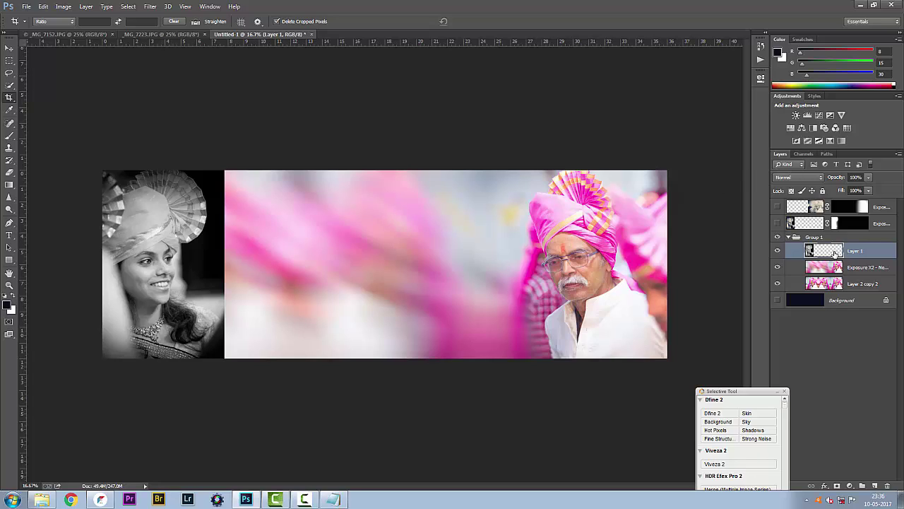
Step: Add a layer mask to Layer 1 and fade the woman's portrait edge into the blurred background with a black foreground-to-transparent gradient
left_click(837, 487)
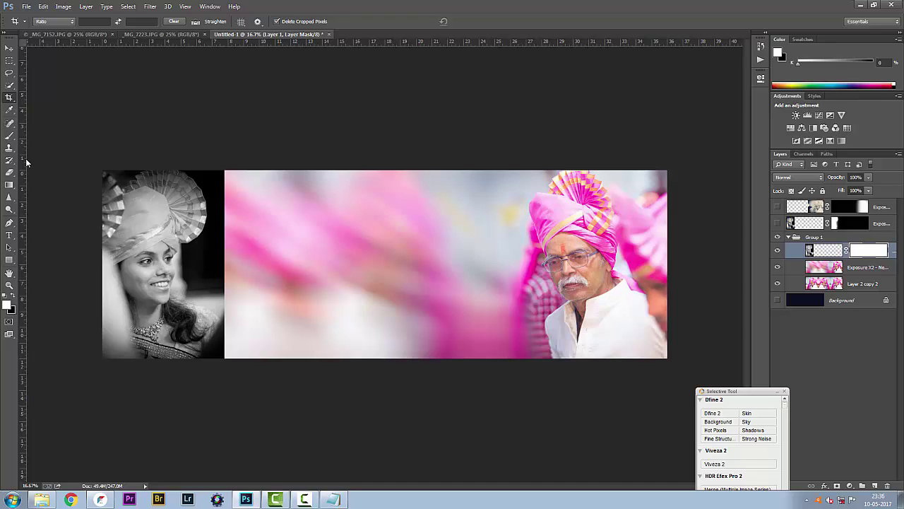
key("g")
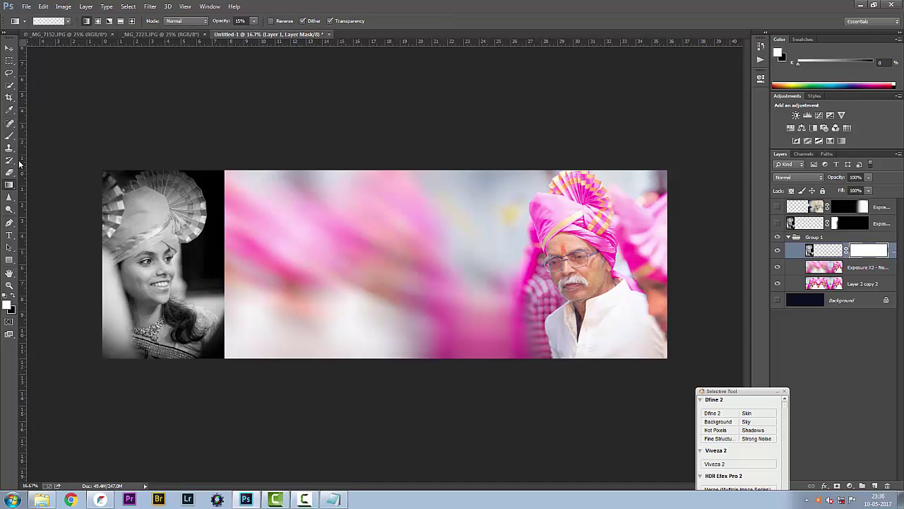
left_click(68, 20)
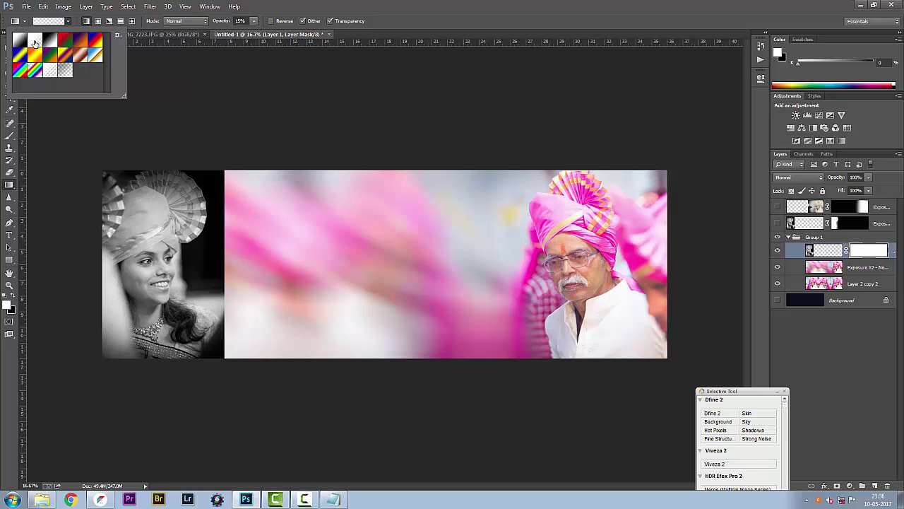
left_click(262, 4)
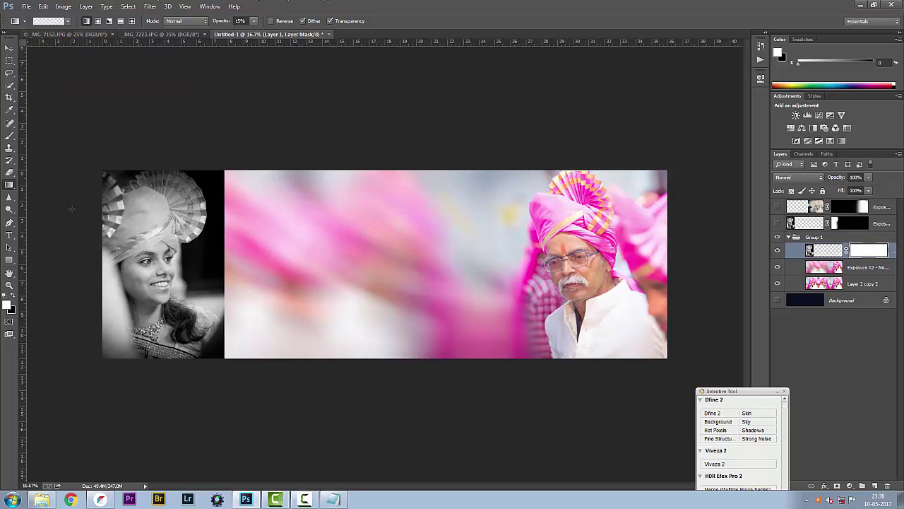
left_click(13, 296)
left_click(63, 23)
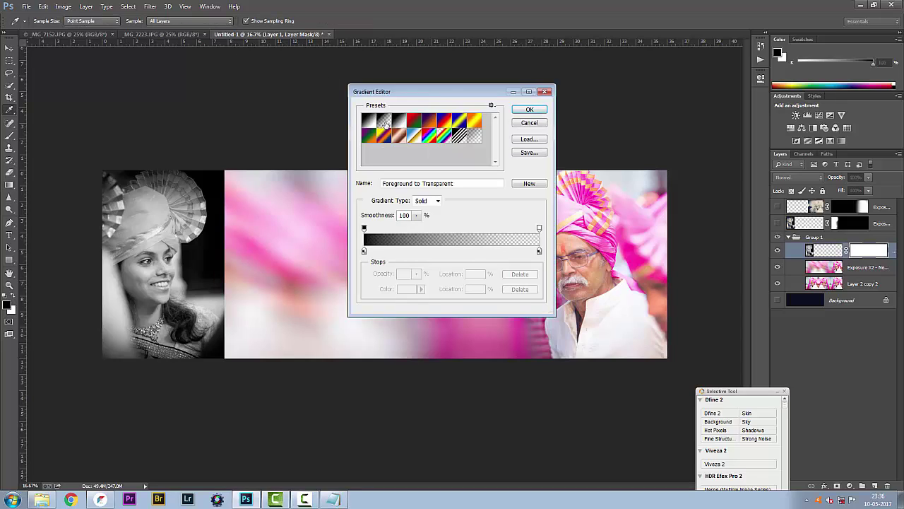
left_click(530, 121)
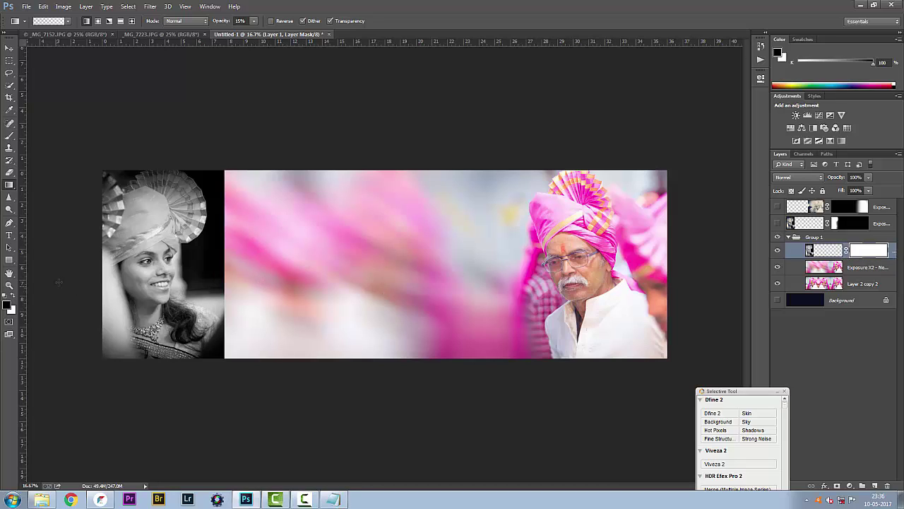
mouse_move(191, 273)
left_mouse_down()
mouse_move(212, 270)
mouse_move(195, 286)
mouse_move(214, 298)
mouse_move(177, 296)
left_mouse_up()
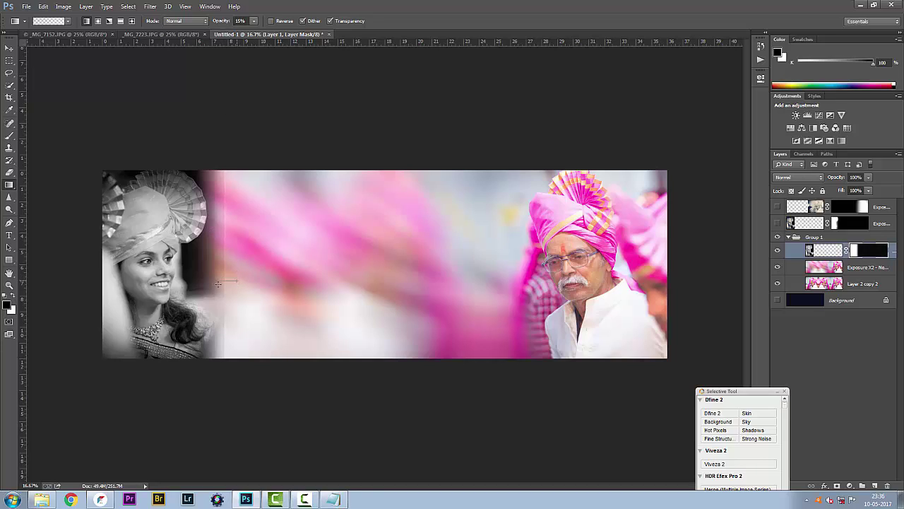
mouse_move(230, 290)
left_mouse_down()
mouse_move(190, 292)
mouse_move(228, 285)
left_mouse_up()
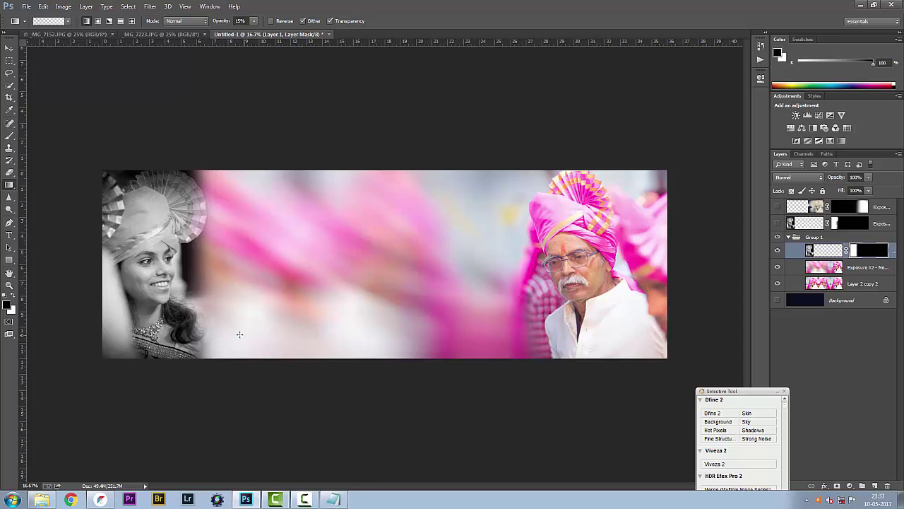
Step: Paint black on the Layer 1 mask around the woman's turban with a size 400 brush at 12% opacity to soften the blend
key("b")
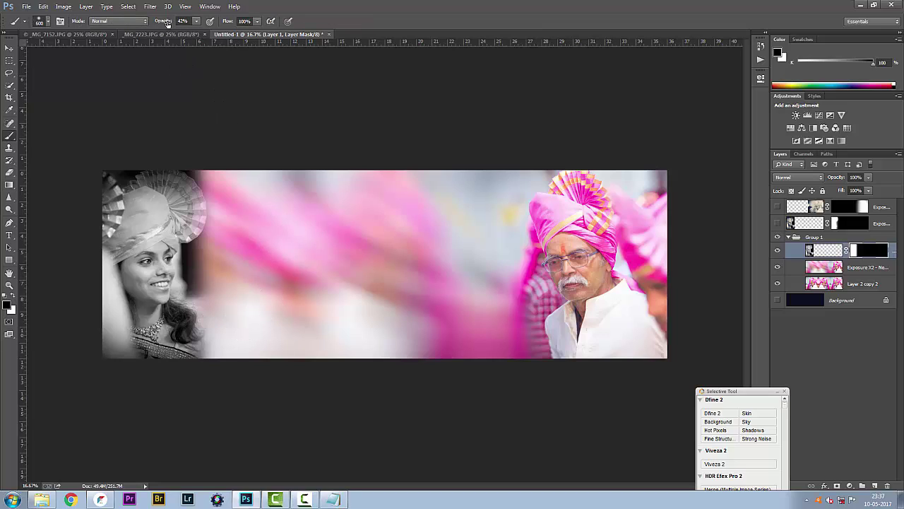
left_click_drag(167, 22, 162, 24)
key("bracketleft")
key("bracketleft")
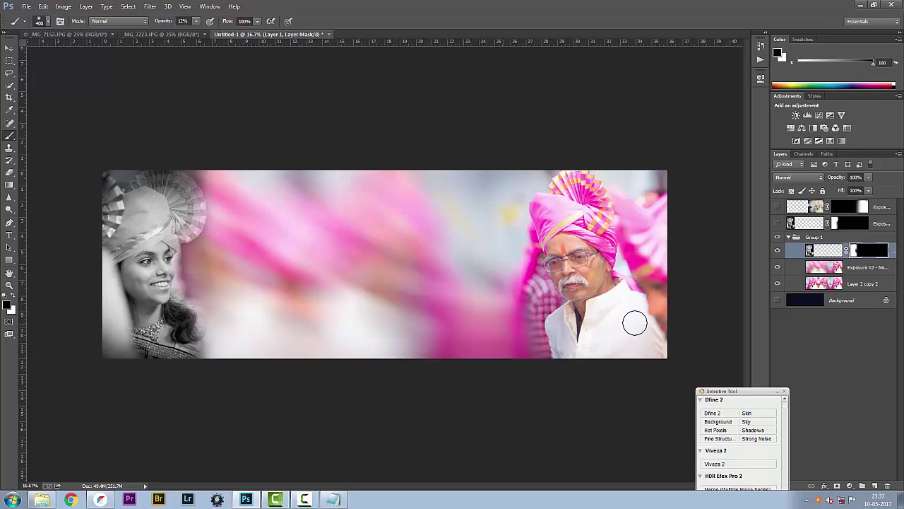
Step: Merge the masked portrait, the Exposure X2 layer and Layer 2 copy 2 in Group 1 into one layer
left_click(856, 284, "shift")
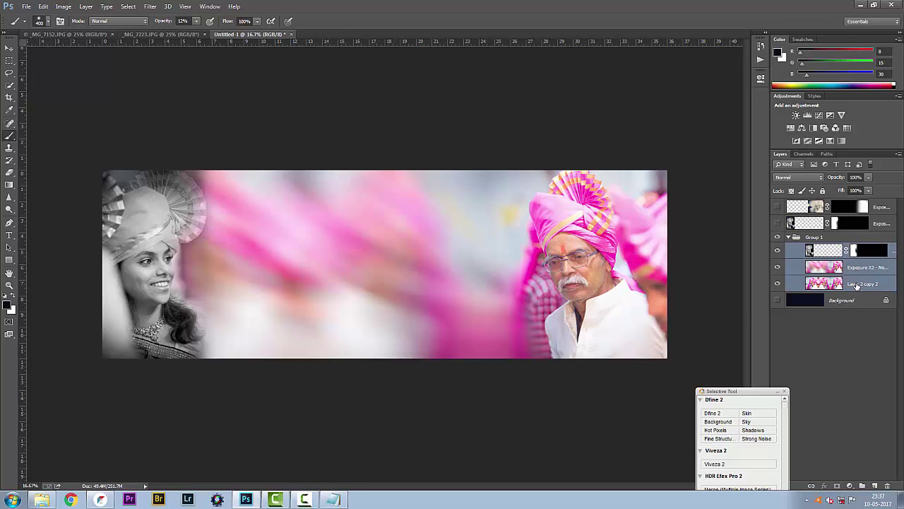
key("super+e")
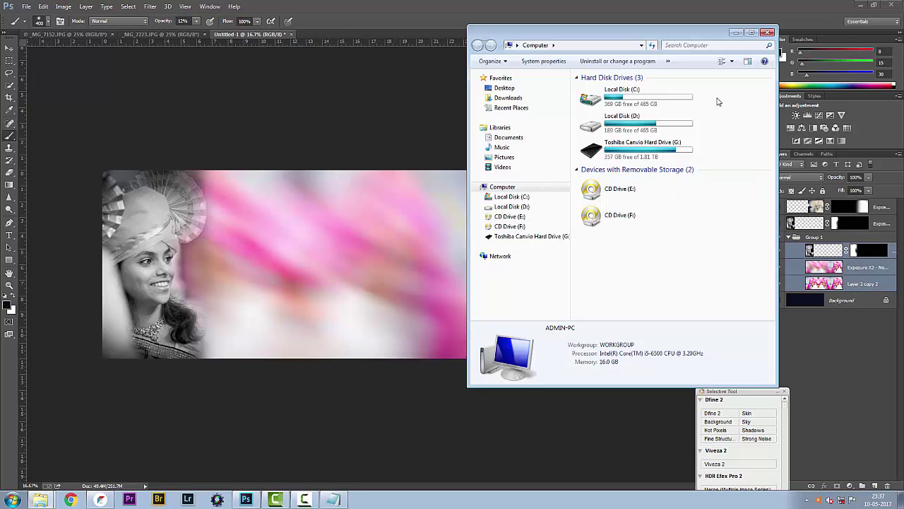
left_click(736, 33)
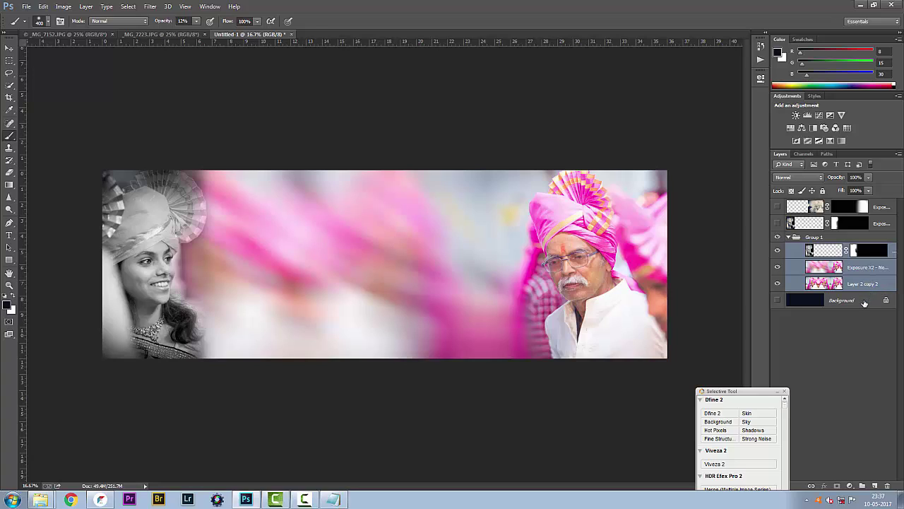
key("ctrl+e")
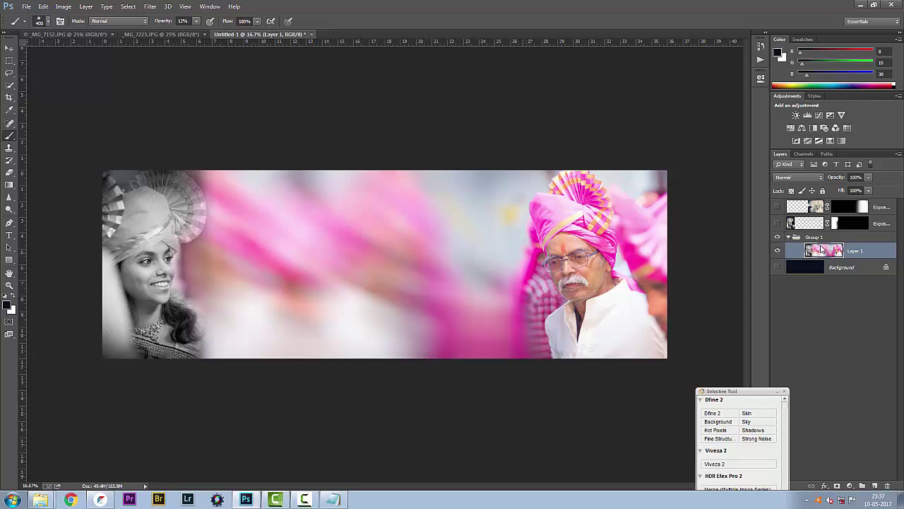
Step: Give the merged spread a dark Camera Raw post-crop vignette with amount about -48, roundness +93 and feather 100
key("ctrl+shift+a")
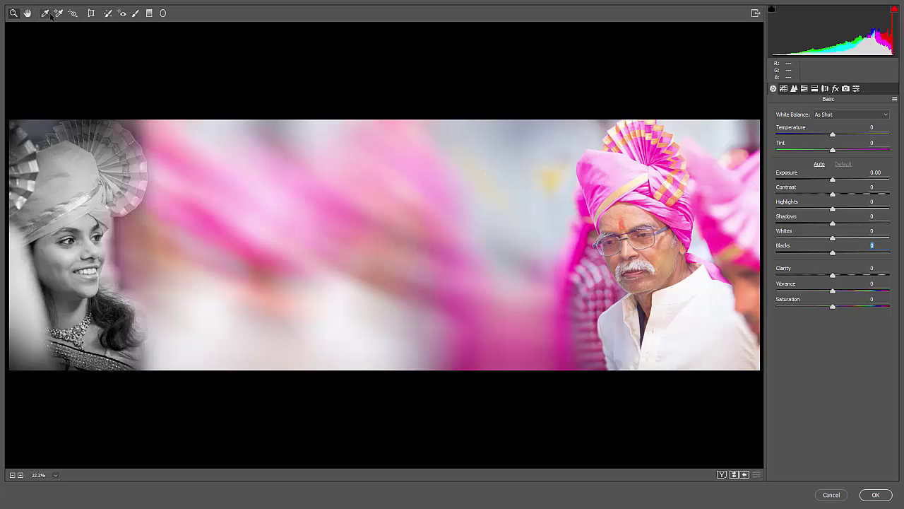
left_click(835, 88)
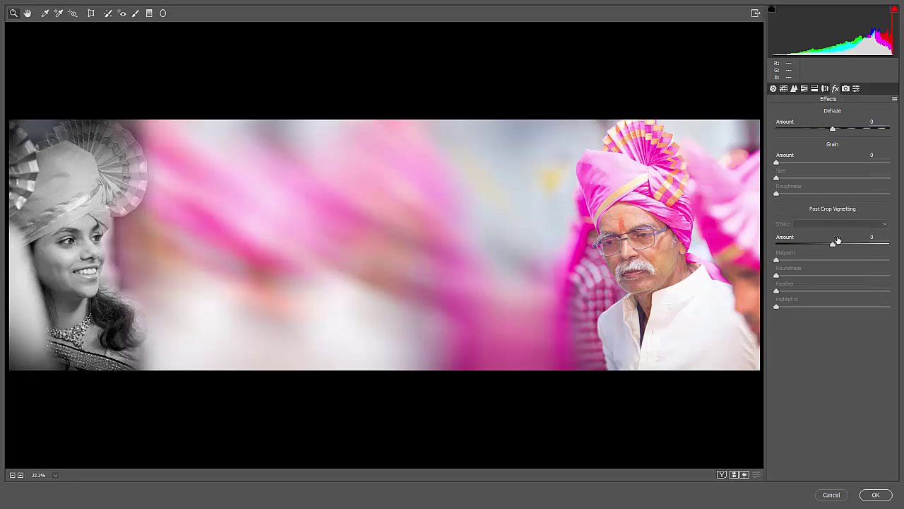
left_click_drag(838, 240, 805, 241)
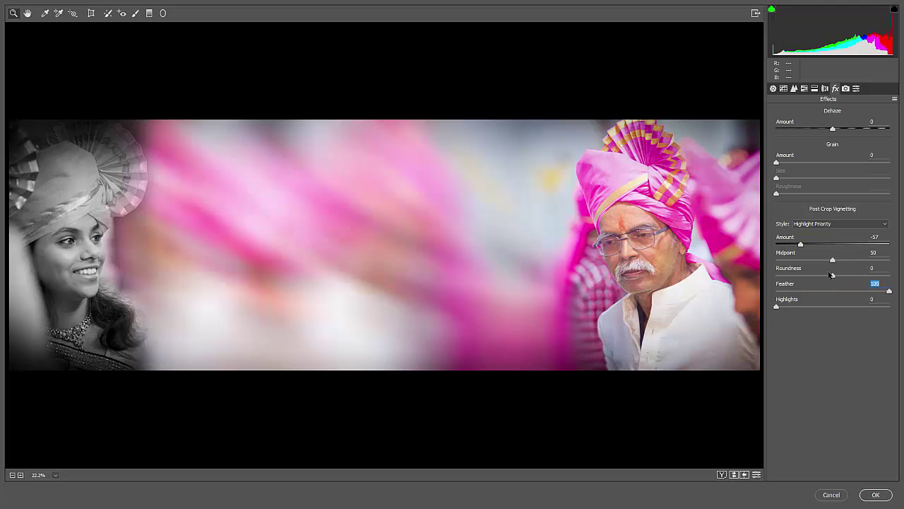
left_click_drag(831, 274, 870, 273)
left_click_drag(802, 244, 823, 241)
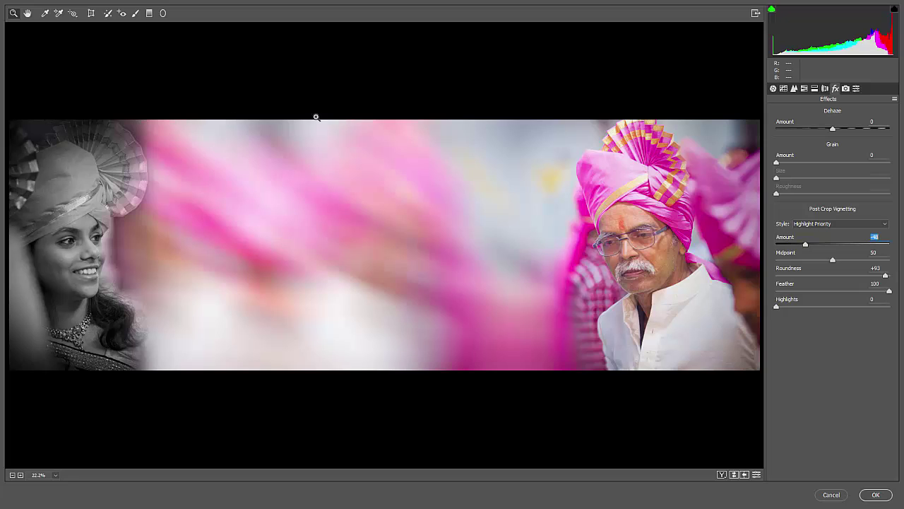
Step: Paint an Adjustment Brush correction over the woman's face and set its exposure to +0.95
left_click(136, 12)
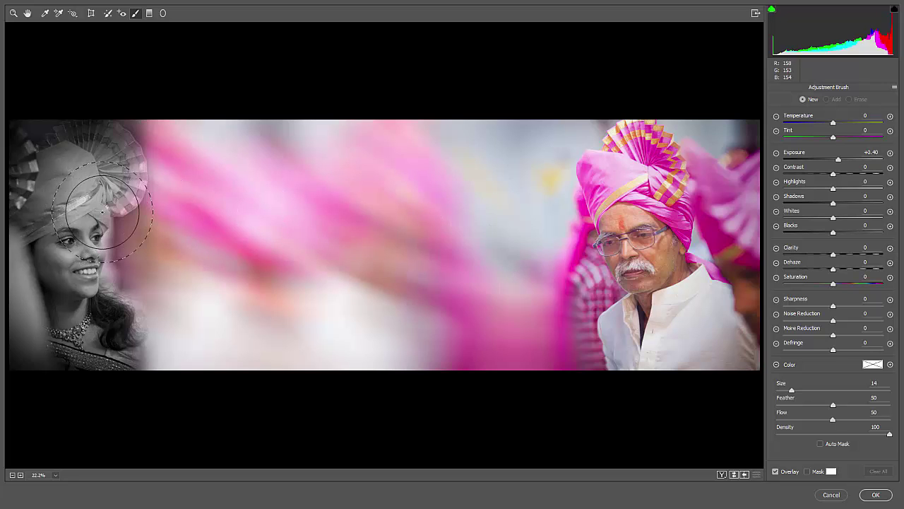
mouse_move(89, 223)
left_mouse_down()
mouse_move(78, 237)
mouse_move(77, 265)
left_mouse_up()
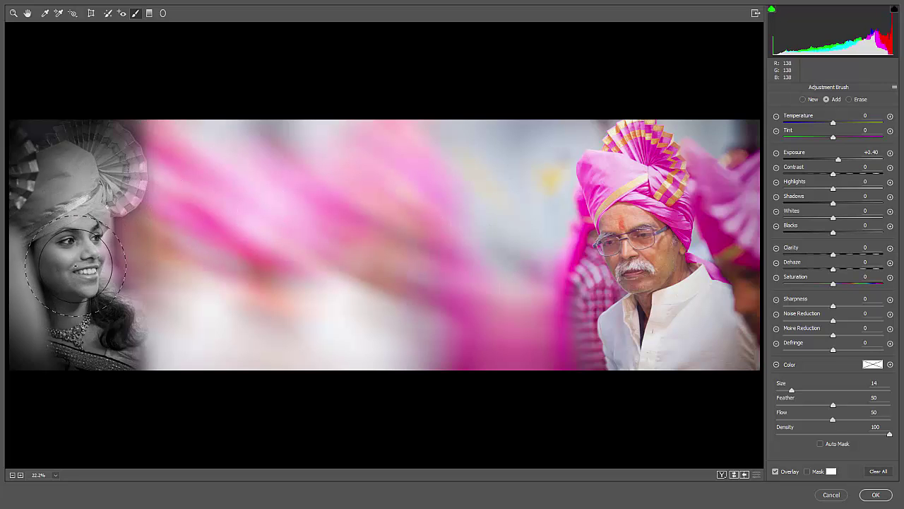
left_click(840, 161)
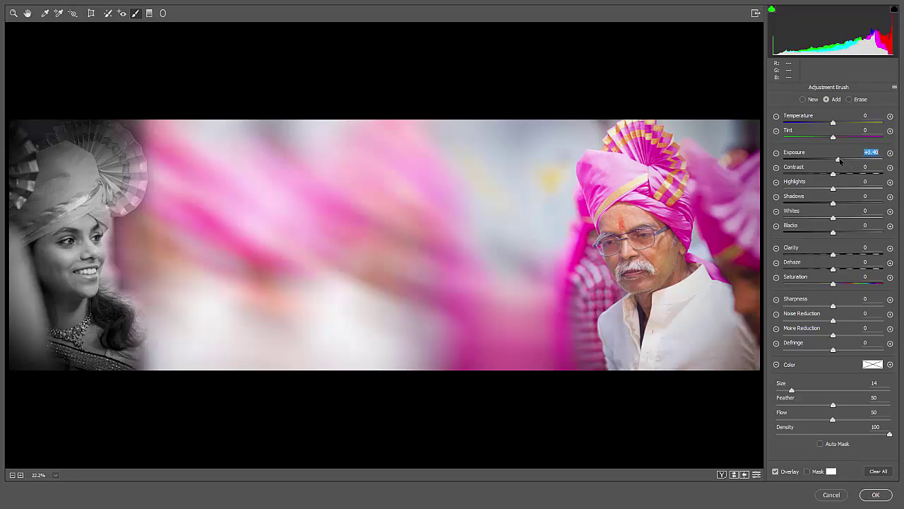
left_click_drag(842, 162, 850, 163)
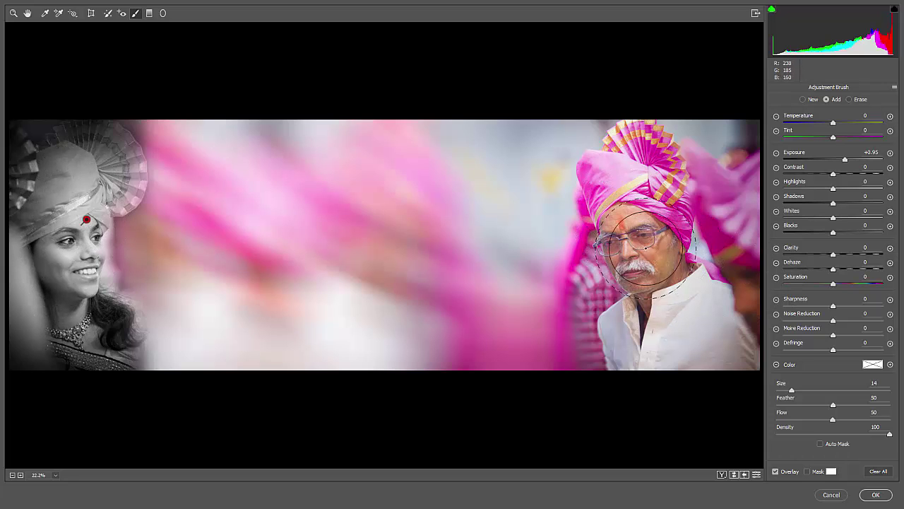
Step: Undo the brush stroke on the man's face and paint a separate Adjustment Brush correction there with exposure +0.95
mouse_move(630, 233)
left_mouse_down()
mouse_move(650, 296)
mouse_move(650, 265)
mouse_move(650, 279)
left_mouse_up()
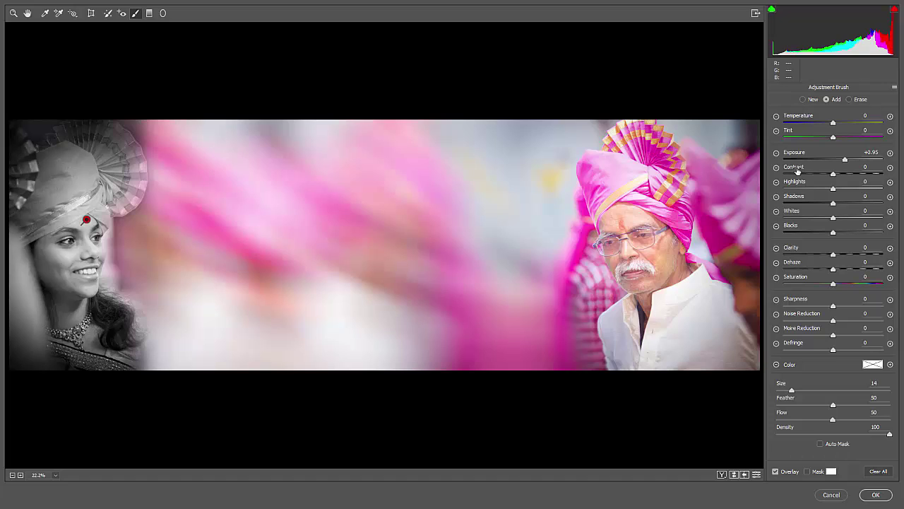
key("ctrl+z")
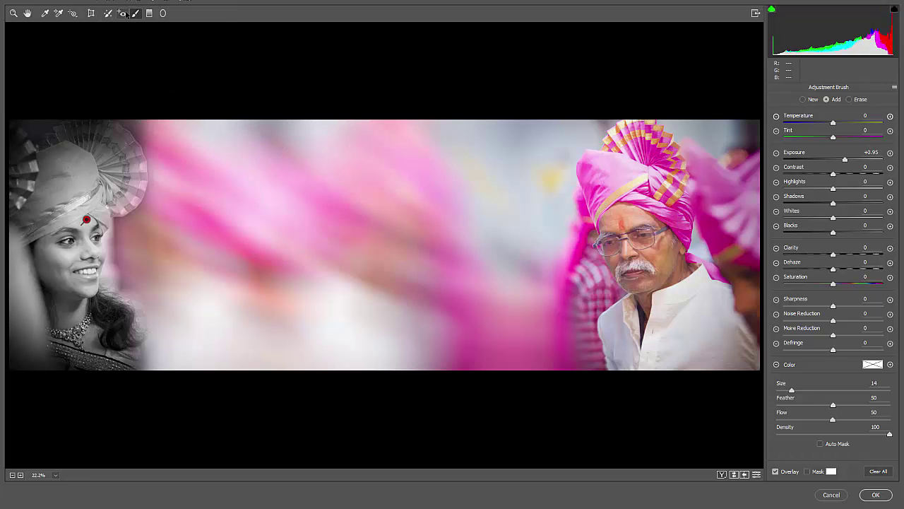
left_click(122, 13)
left_click(135, 13)
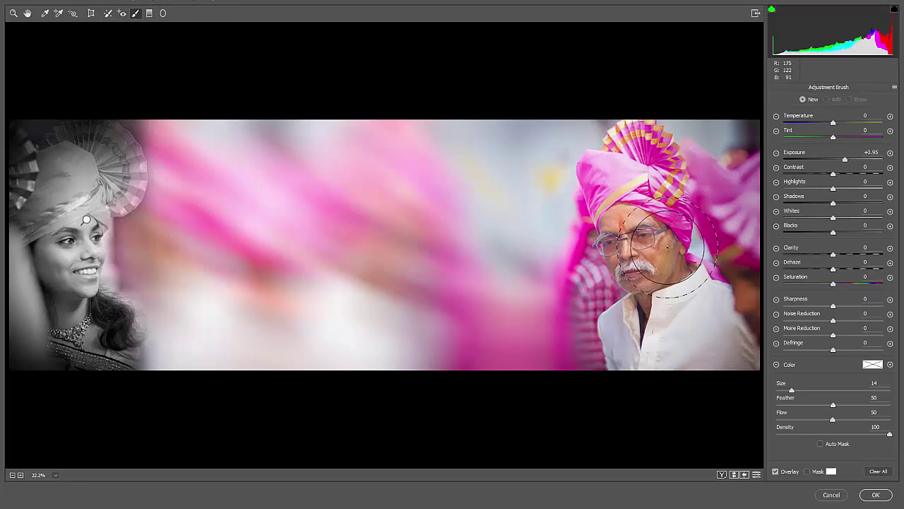
left_click_drag(649, 238, 654, 263)
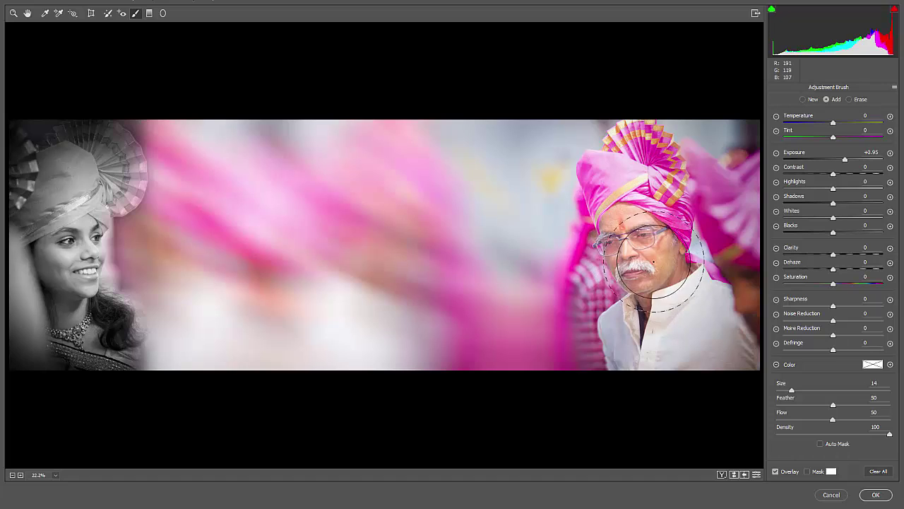
left_click(849, 154)
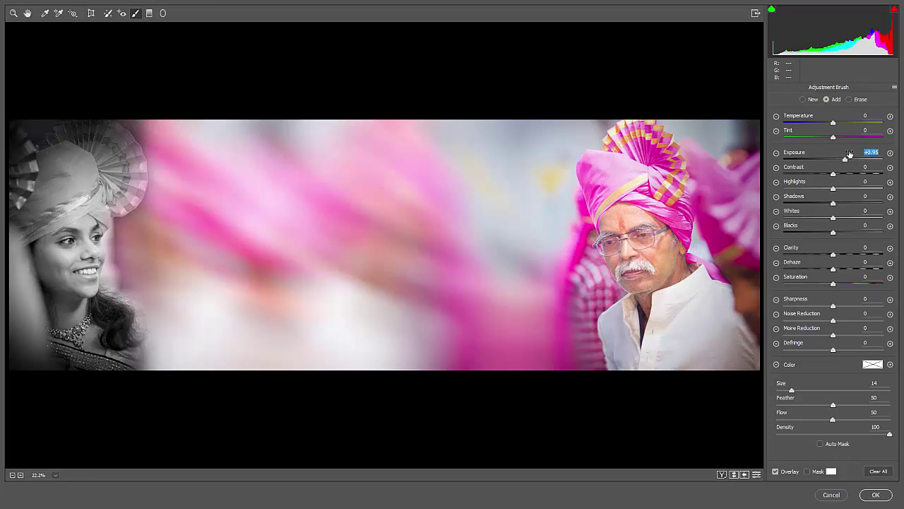
left_click_drag(850, 154, 848, 154)
left_click_drag(848, 154, 847, 153)
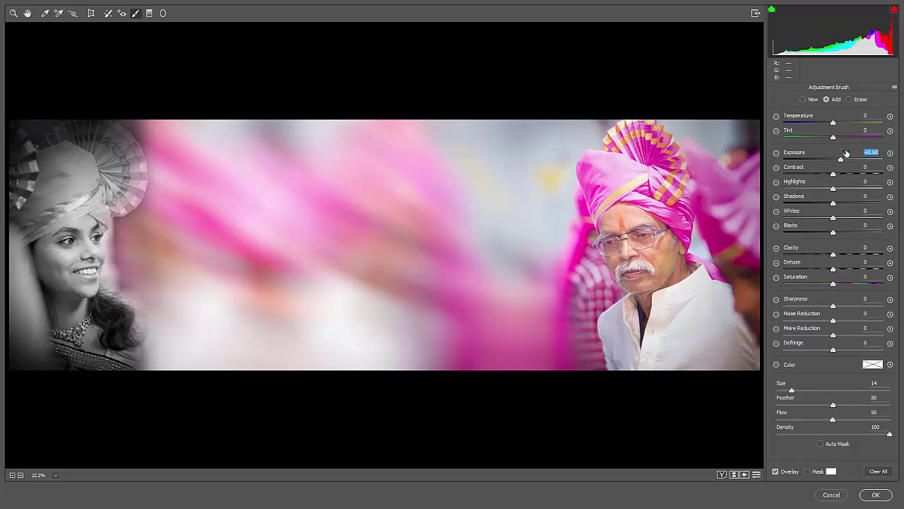
left_click_drag(847, 153, 849, 153)
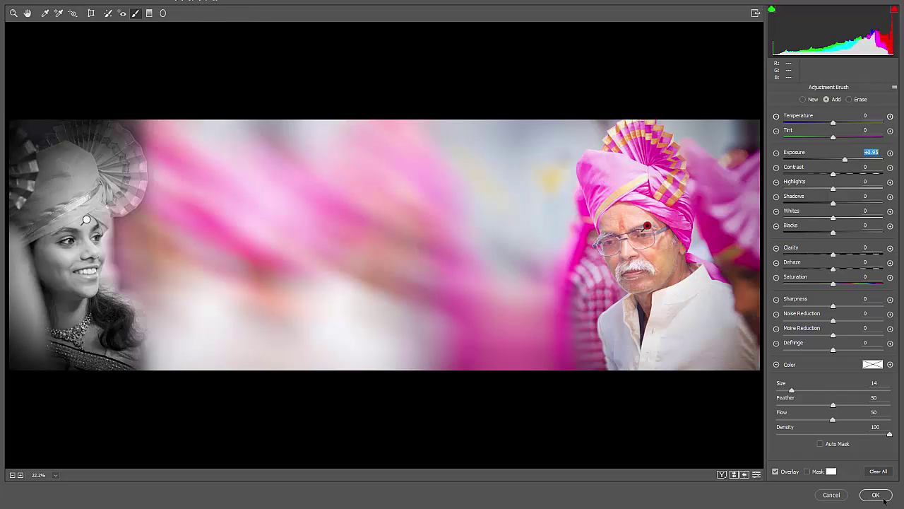
Step: Darken the spread with graduated filters, exposure -0.70 along its top edge and -1.40 along its bottom edge, and apply the Camera Raw edits
left_click(149, 13)
left_click_drag(276, 116, 277, 139)
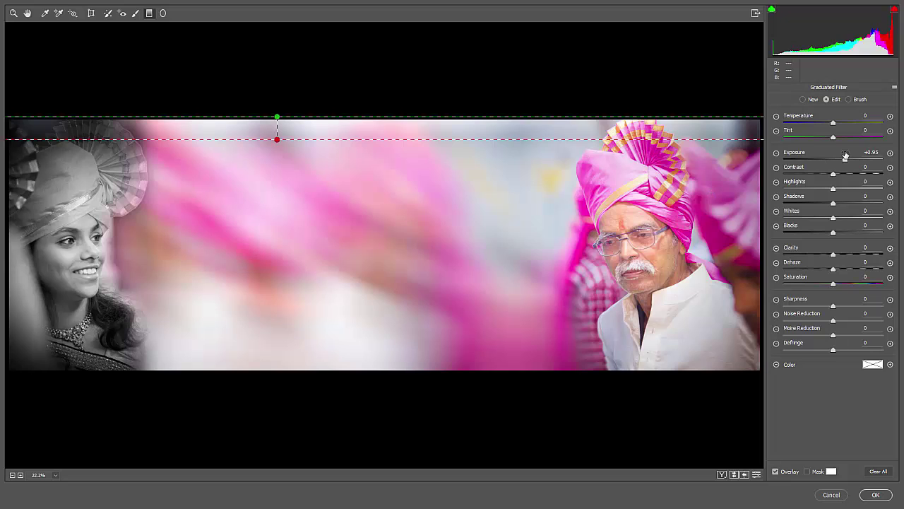
left_click_drag(846, 154, 825, 156)
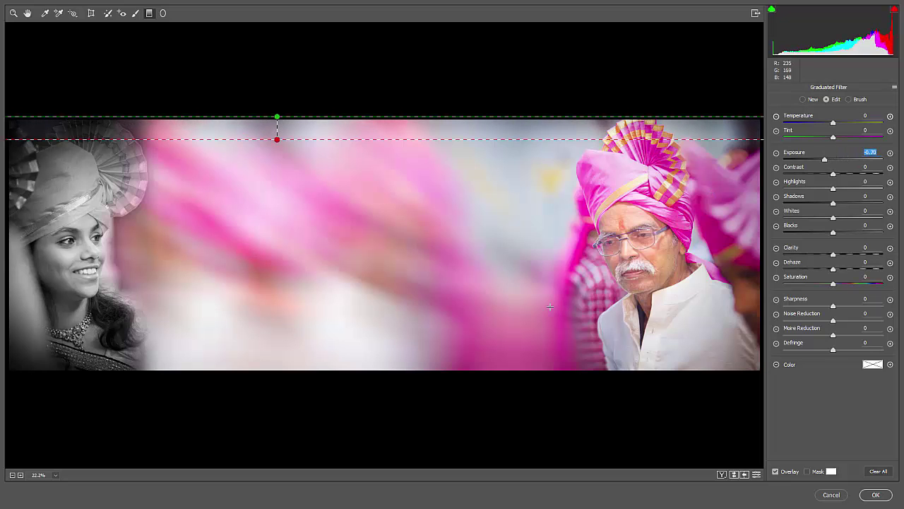
left_click_drag(402, 376, 402, 332)
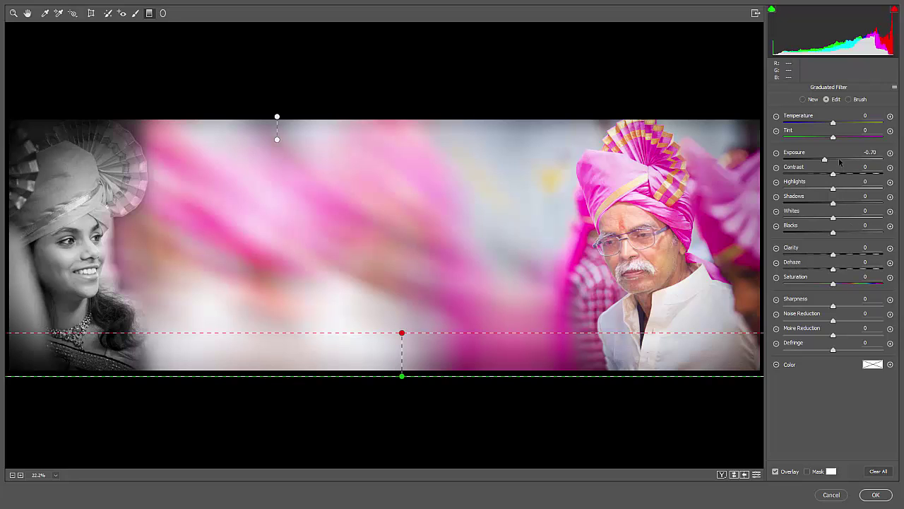
mouse_move(840, 155)
left_mouse_down()
mouse_move(824, 155)
mouse_move(833, 156)
left_mouse_up()
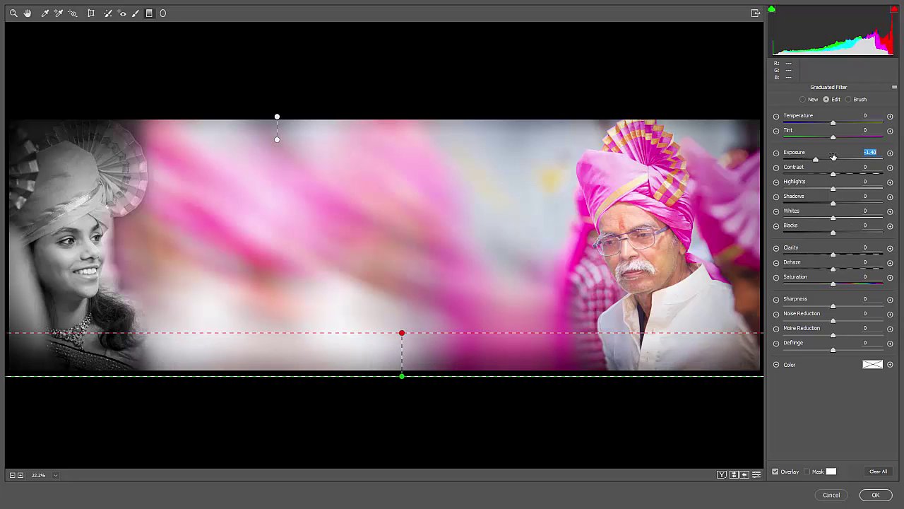
left_click(877, 496)
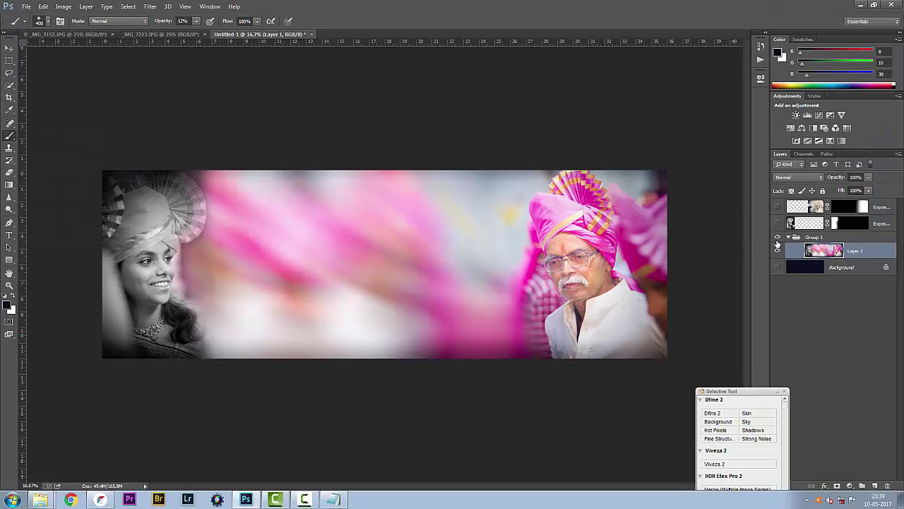
Step: Try to save the spread as a JPEG named 29dash in the Extentions folder
key("ctrl+s")
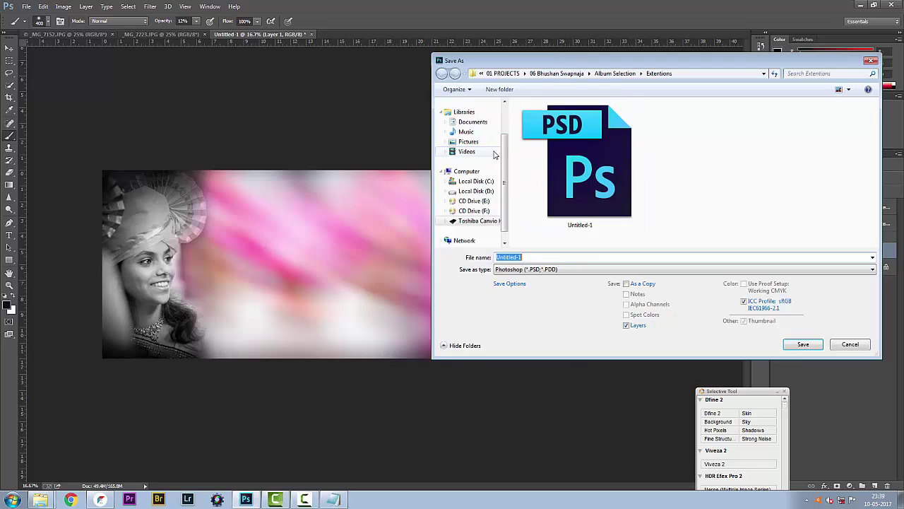
left_click(569, 269)
left_click(569, 331)
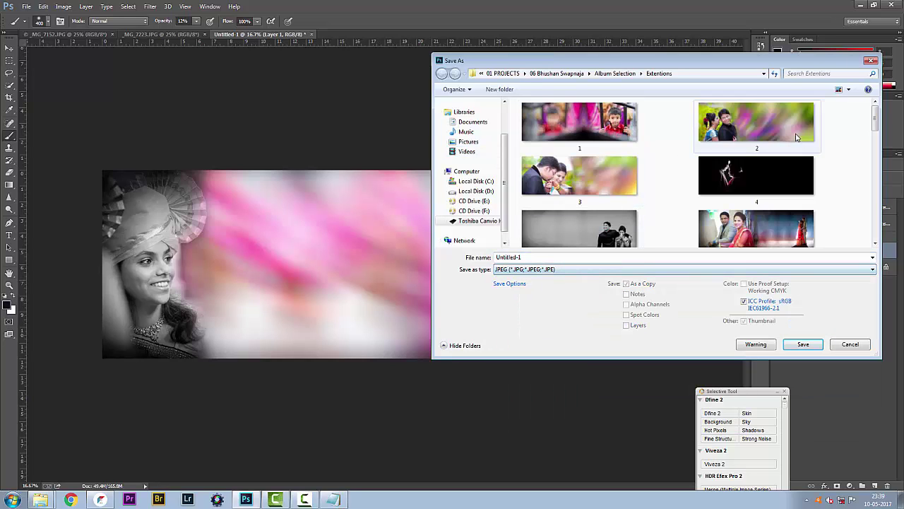
left_click_drag(875, 116, 876, 226)
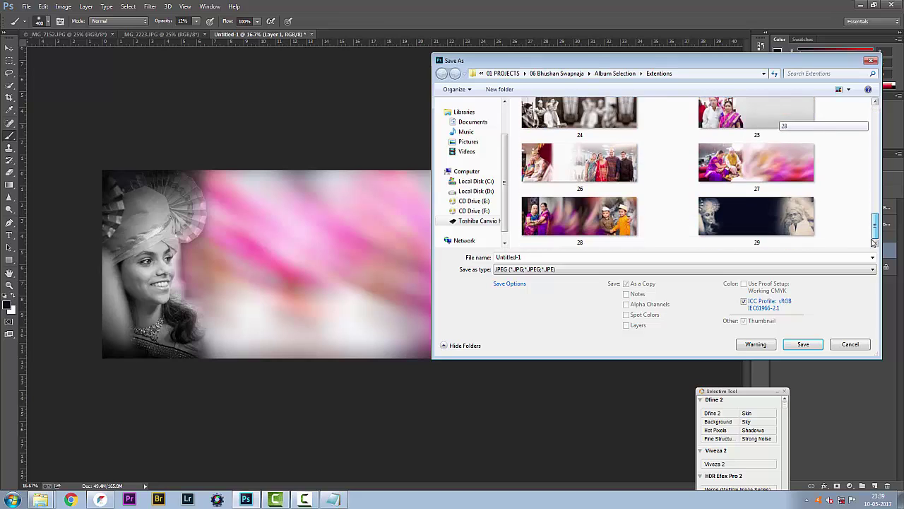
left_click(757, 217)
left_click(574, 257)
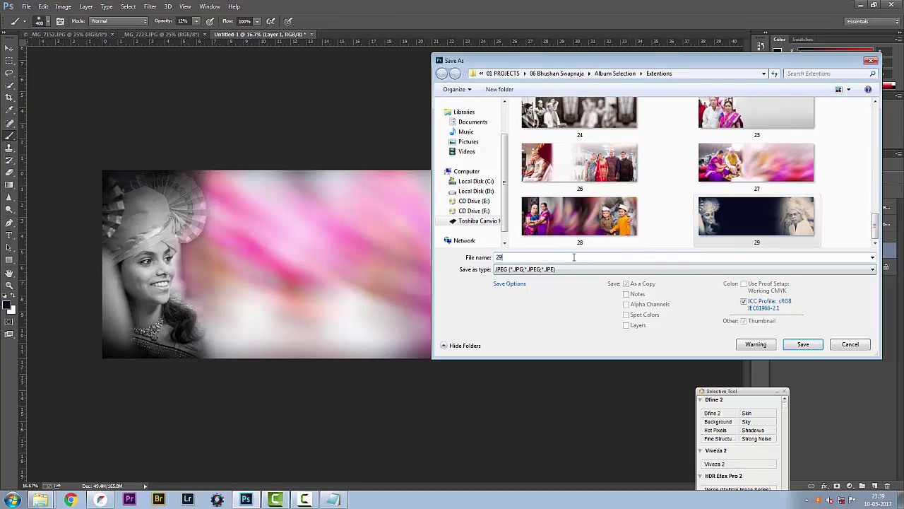
type("dsc")
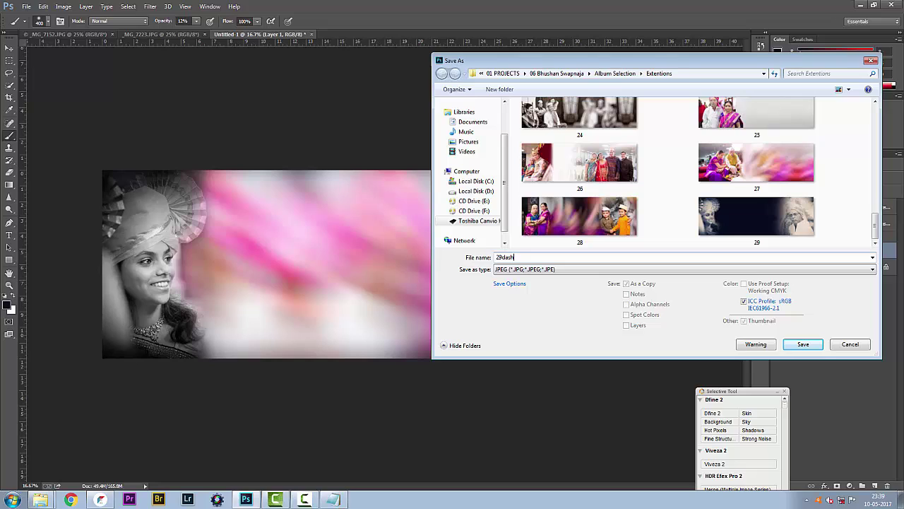
key("Return")
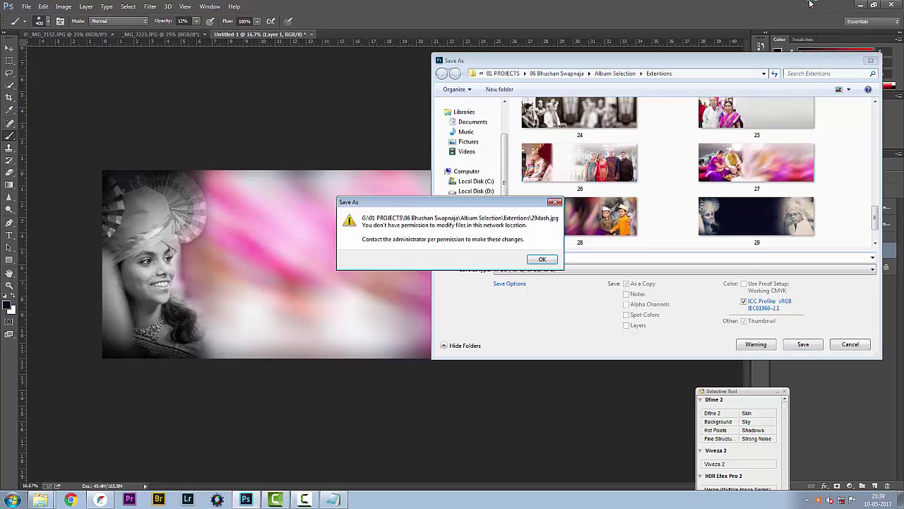
left_click(542, 260)
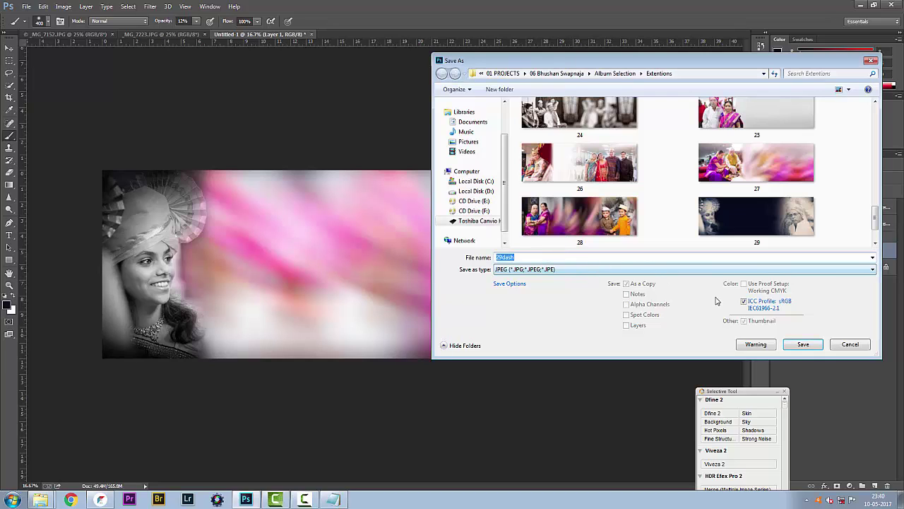
Step: Save the spread over the existing 29dash JPEG at maximum quality 12 with the Baseline ("Standard") format
left_click(805, 345)
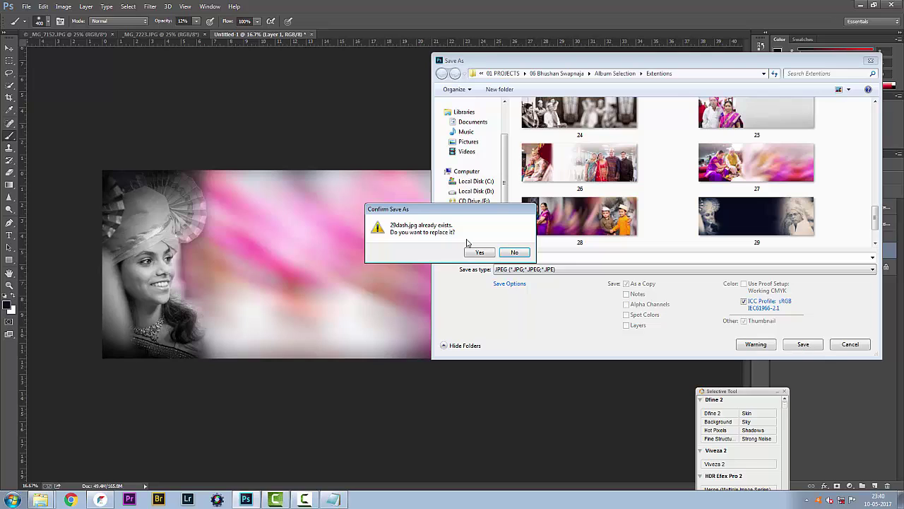
left_click(515, 253)
scroll(876, 212, "down", 2)
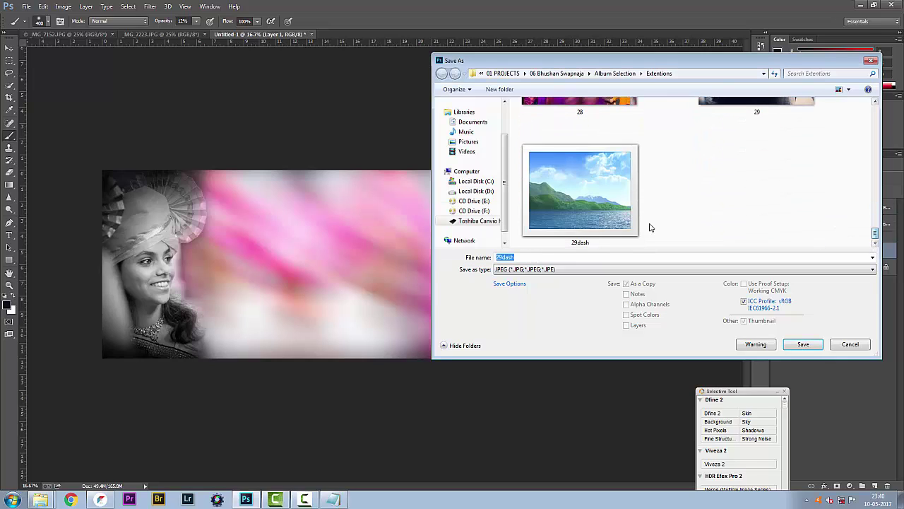
left_click(803, 344)
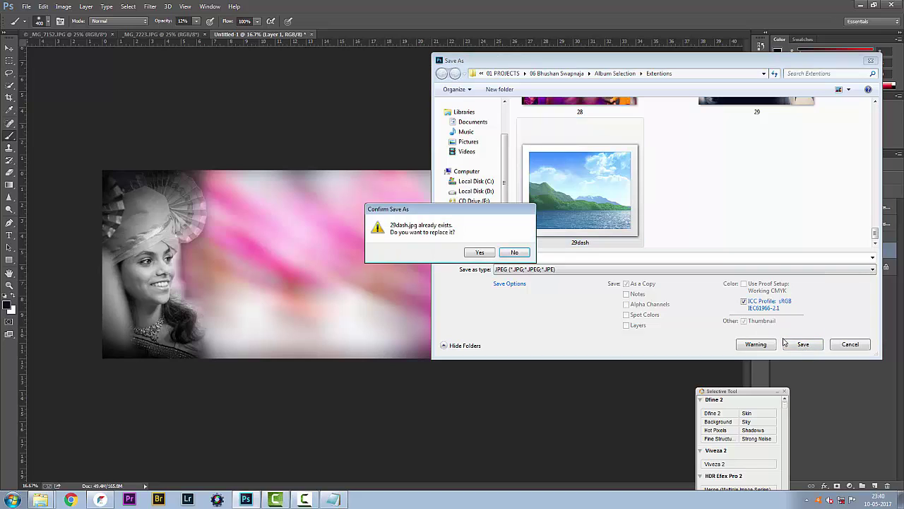
left_click(475, 253)
left_click(508, 135)
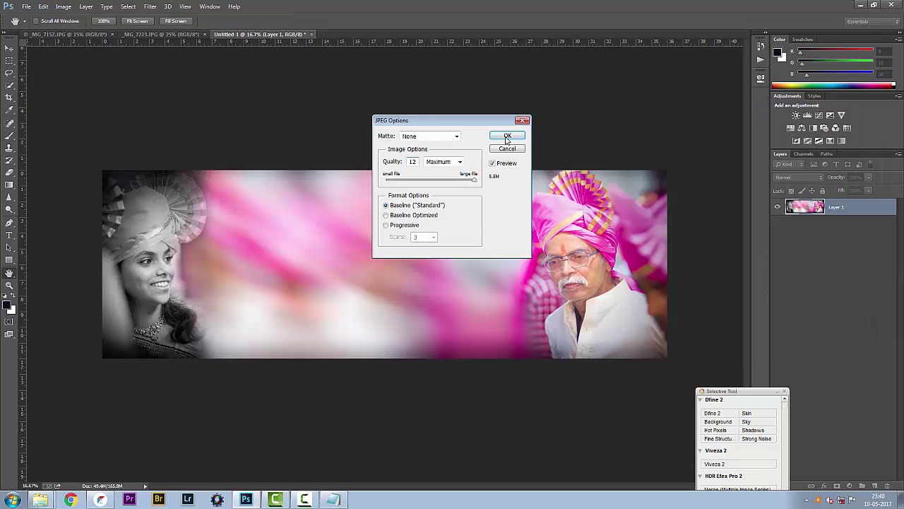
Step: Switch to Fundy Designer and import the 29dash image from the Extentions folder into the album's images
left_click(860, 5)
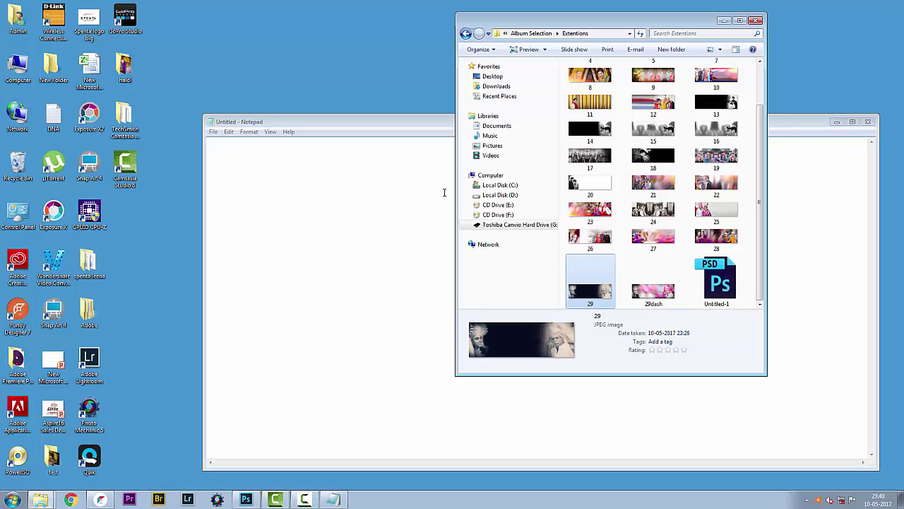
left_click_drag(579, 303, 104, 327)
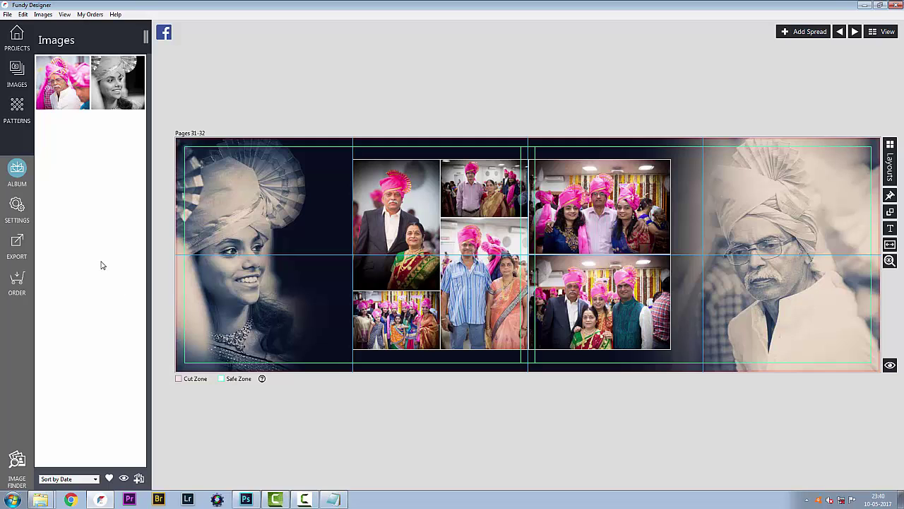
left_click_drag(136, 5, 264, 203)
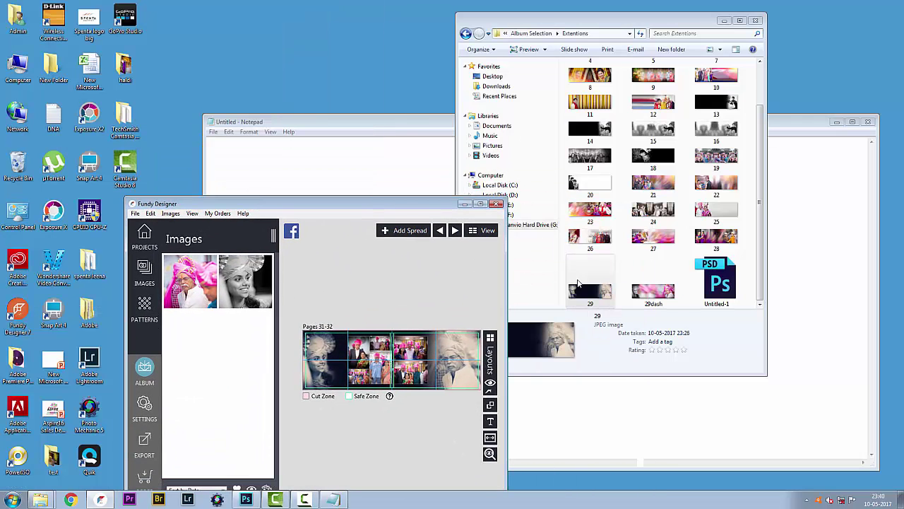
left_click_drag(655, 300, 217, 367)
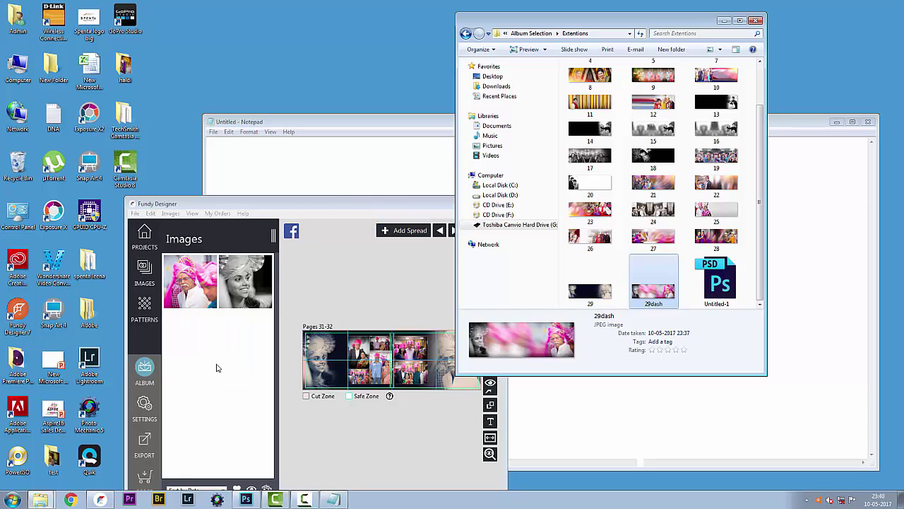
left_click(262, 212)
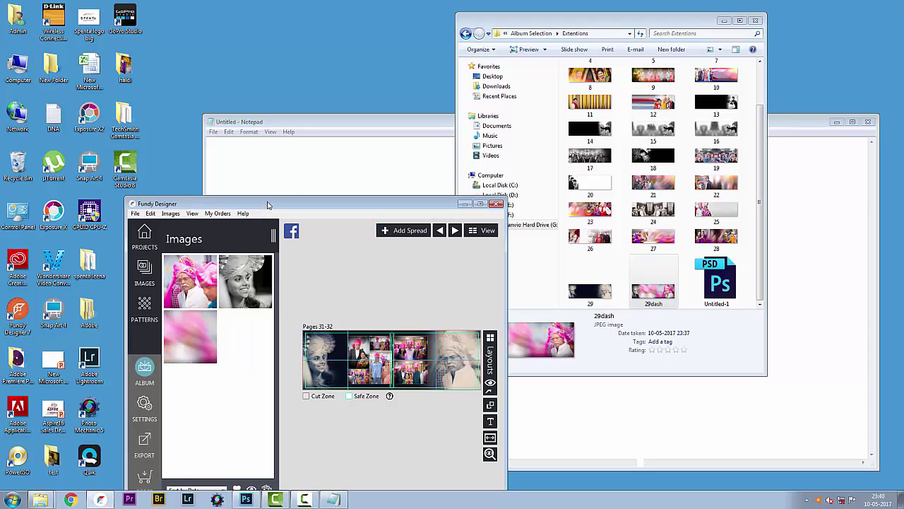
left_click_drag(343, 203, 214, 1)
Step: Swap the pages 31-32 background to 29dash and back to the dark blue version, and hide the cut and safe zone guides
left_click_drag(76, 143, 749, 314)
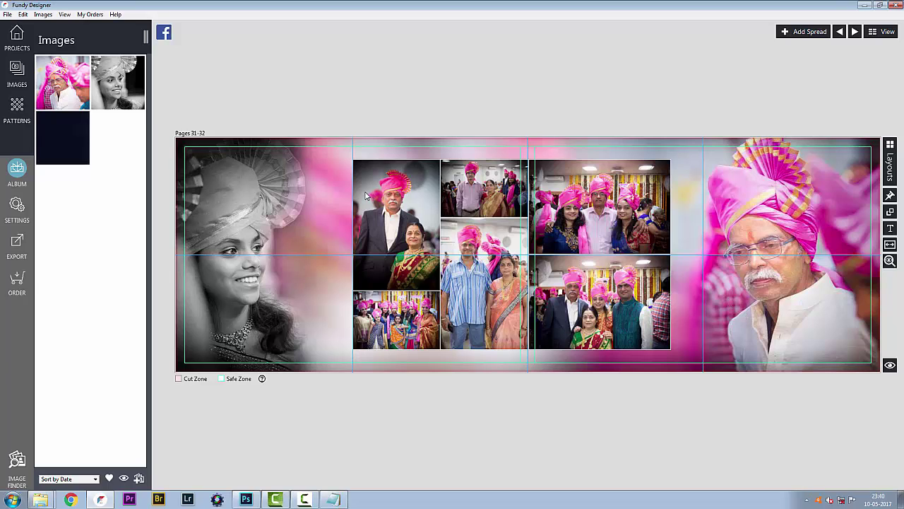
left_click_drag(116, 98, 805, 320)
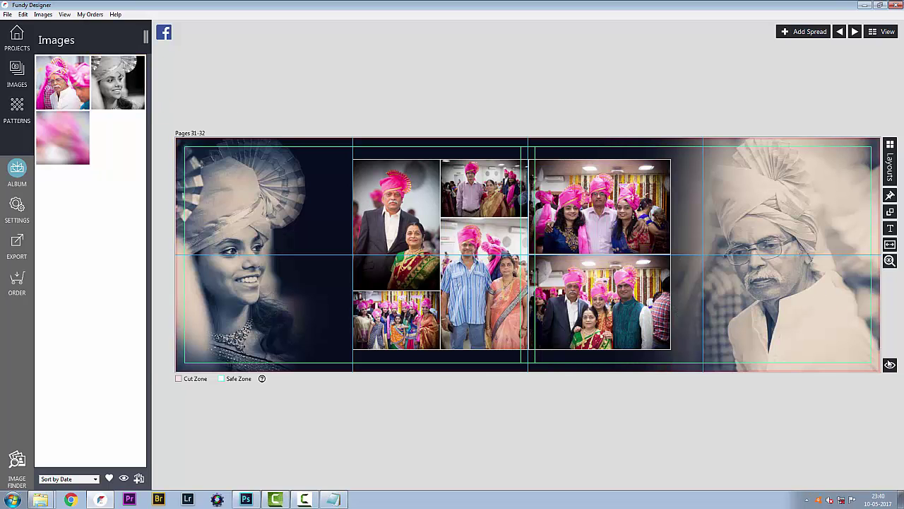
left_click(890, 365)
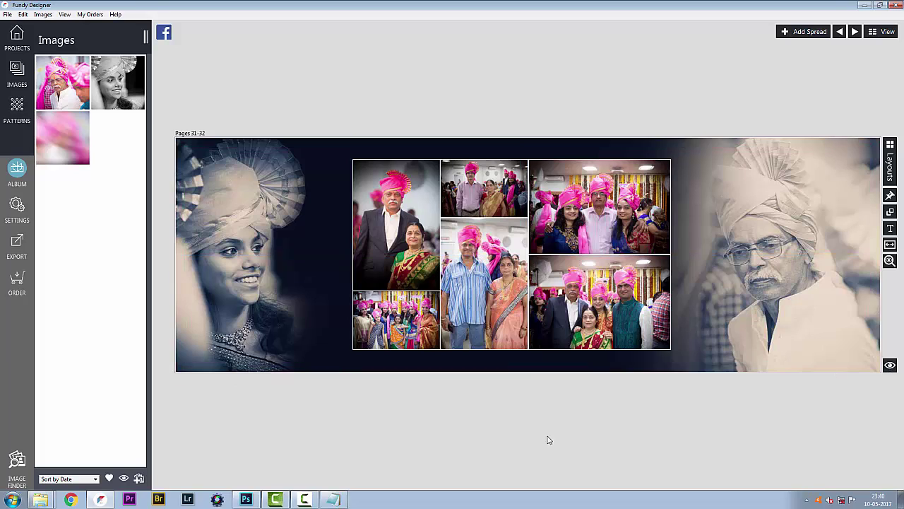
Step: Switch to Notepad, write the closing note "zend of tutorial thanks!!" and close it without saving
left_click(333, 500)
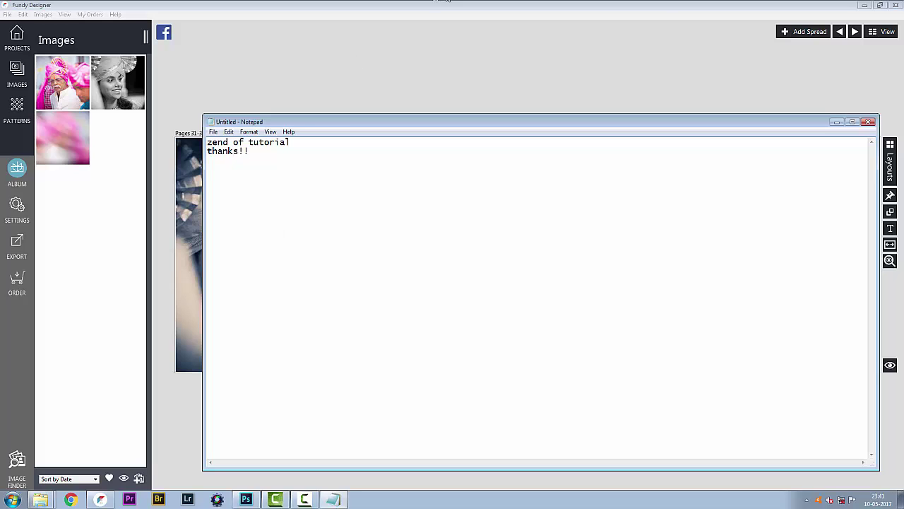
left_click(869, 122)
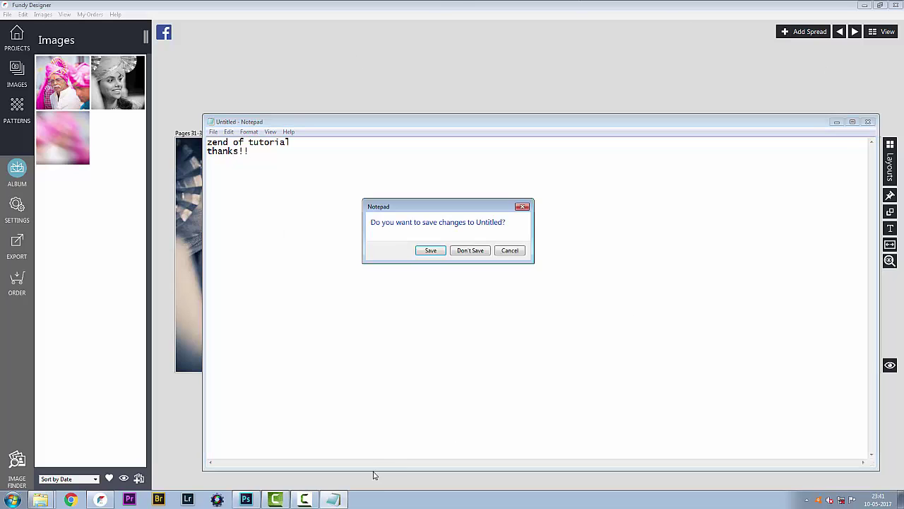
left_click(470, 251)
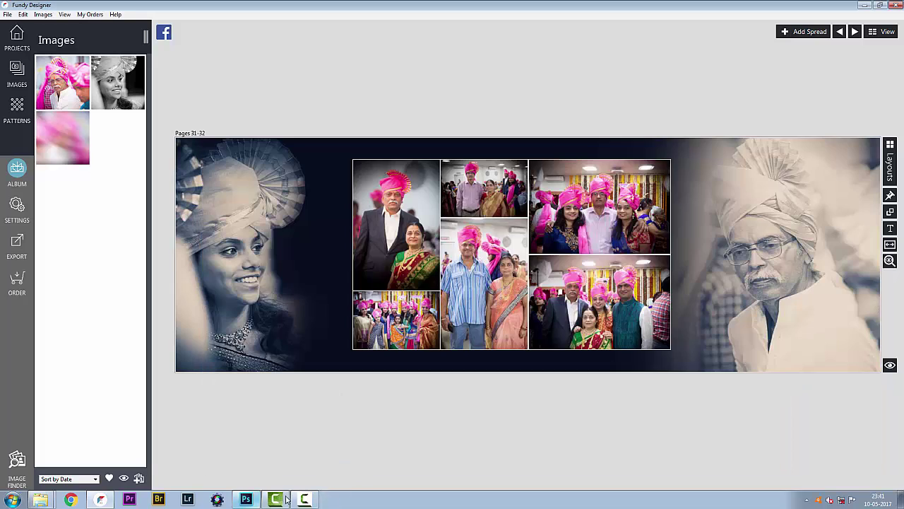
left_click(300, 500)
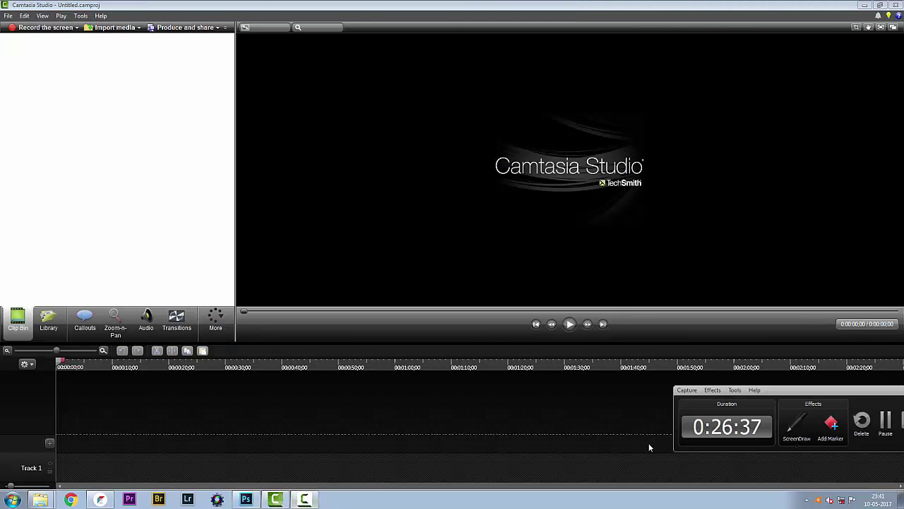
left_click_drag(826, 388, 741, 380)
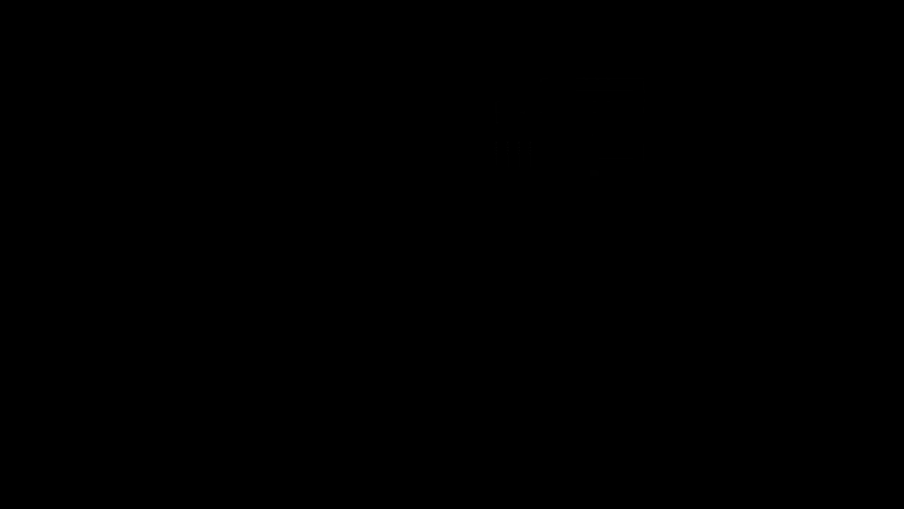